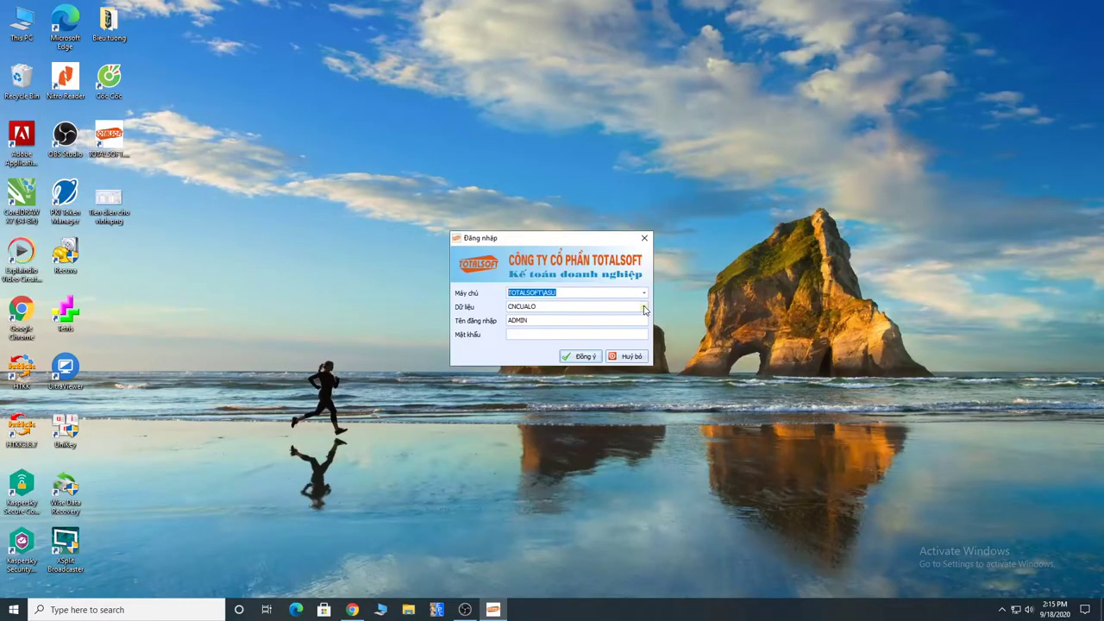
# Step: Log in to the KETOANXDTT133 data set from the Đăng nhập dialog
pyautogui.click(643, 307)
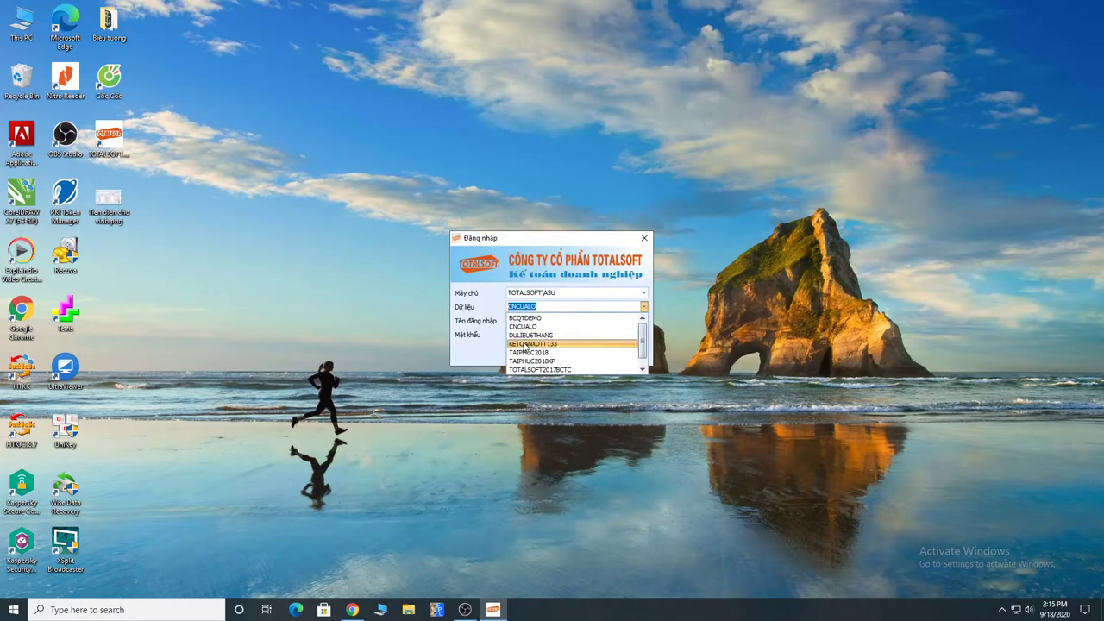
pyautogui.click(547, 345)
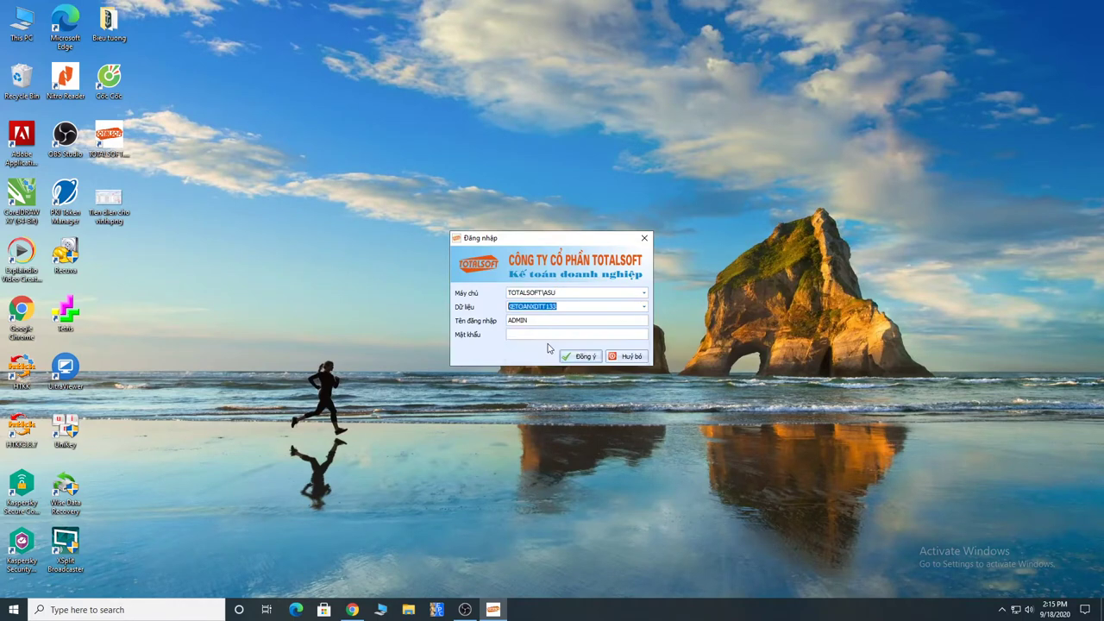
pyautogui.click(581, 354)
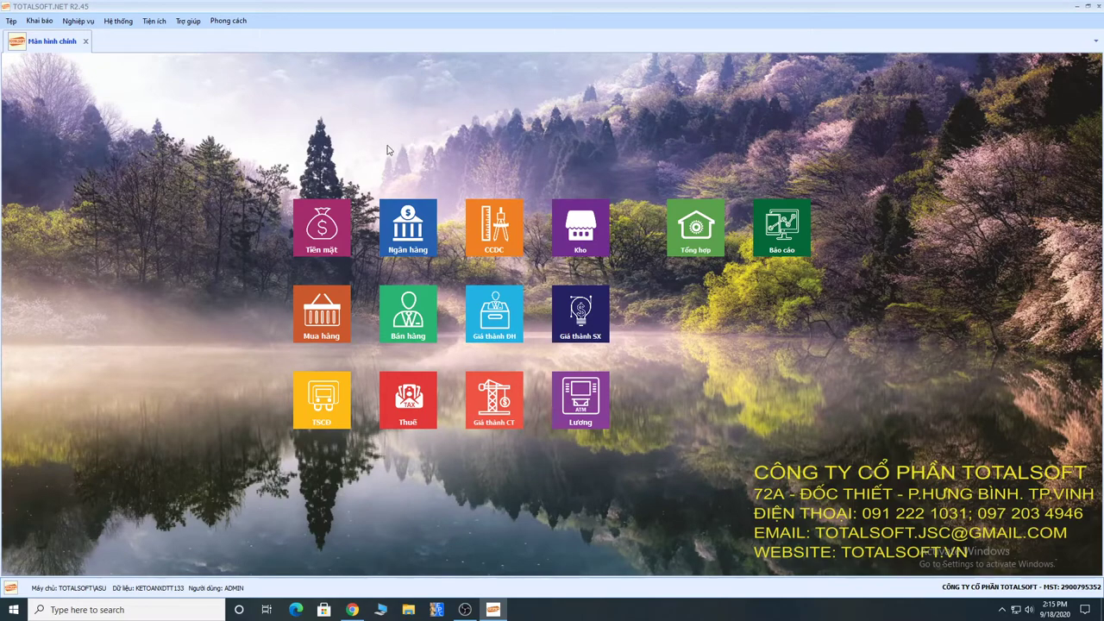
# Step: Open the Hệ thống tài khoản chart of accounts from Khai báo > Tài khoản
pyautogui.click(39, 21)
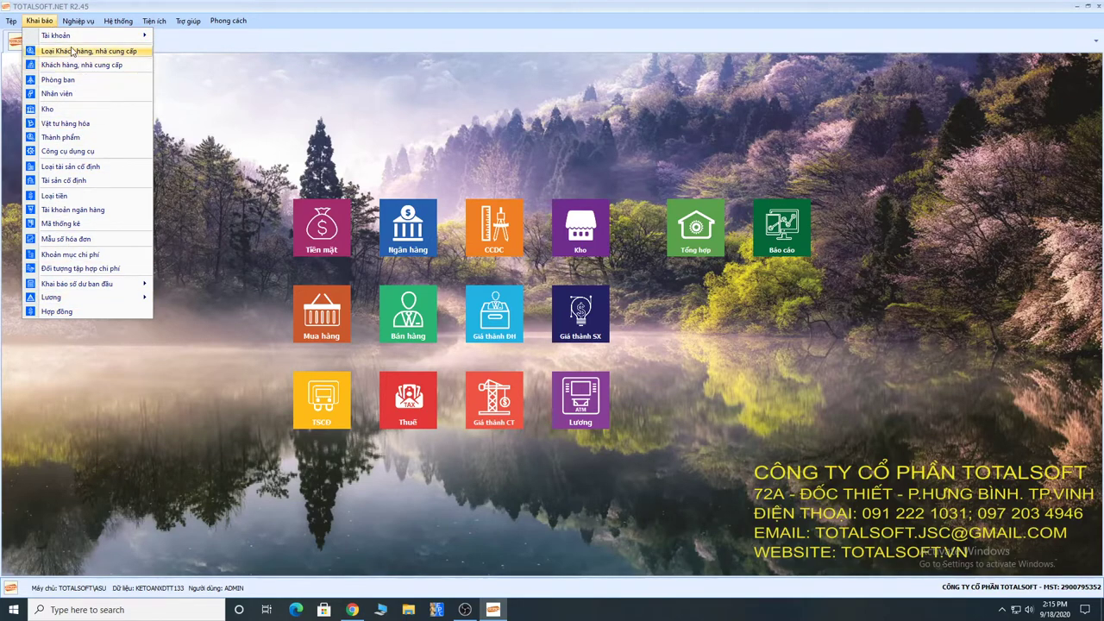
pyautogui.moveTo(70, 41)
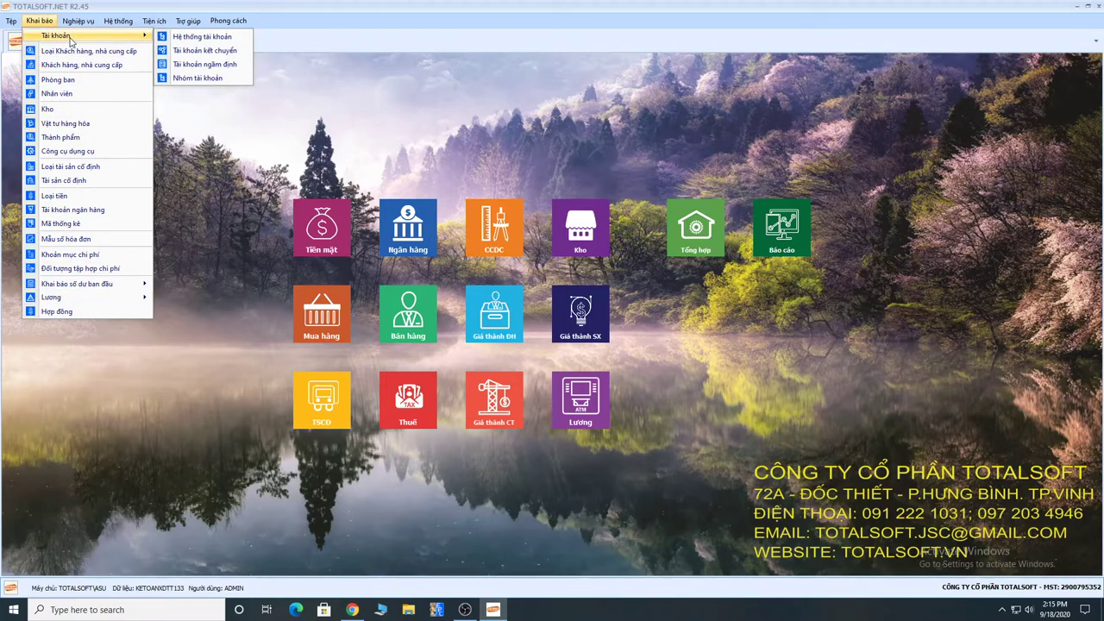
pyautogui.click(192, 40)
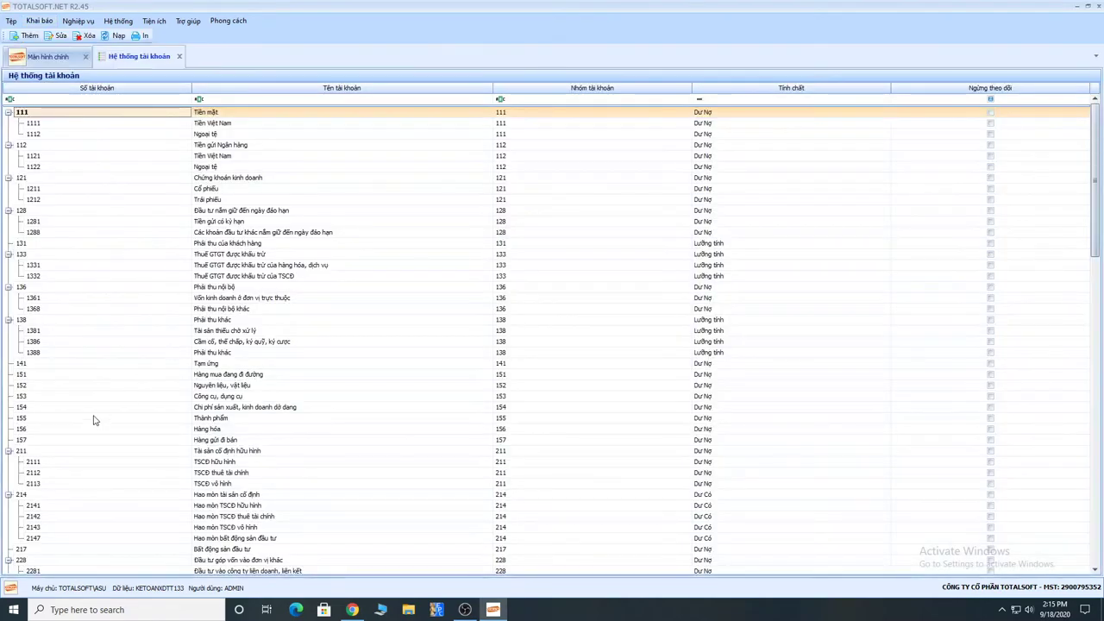
# Step: Review account 154's cost-item tracking setting and close it without saving
pyautogui.click(33, 408)
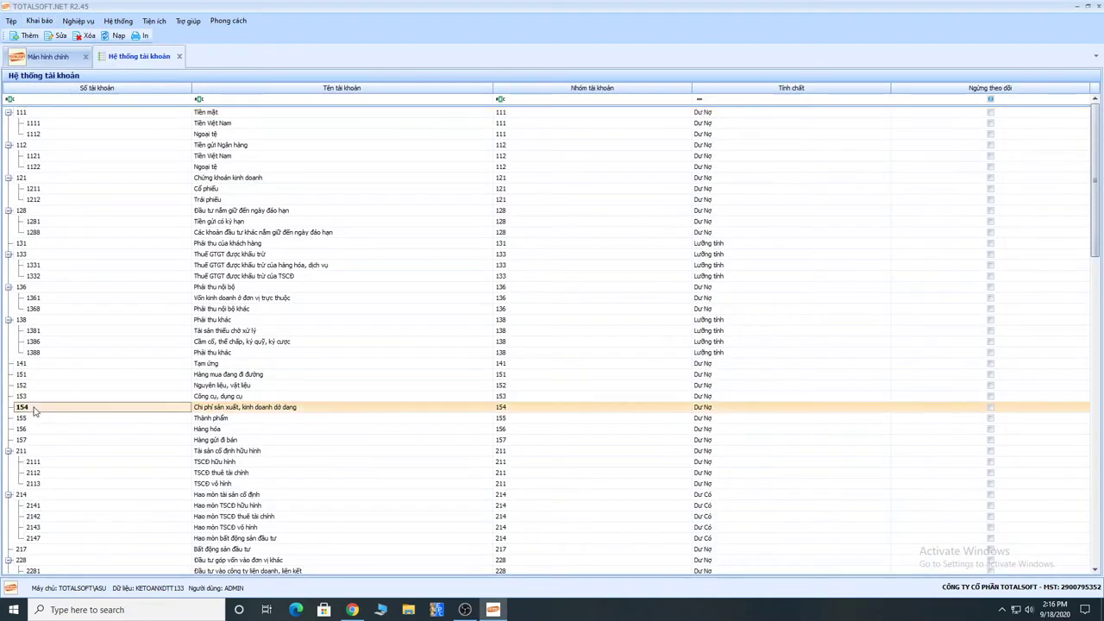
pyautogui.doubleClick(113, 413)
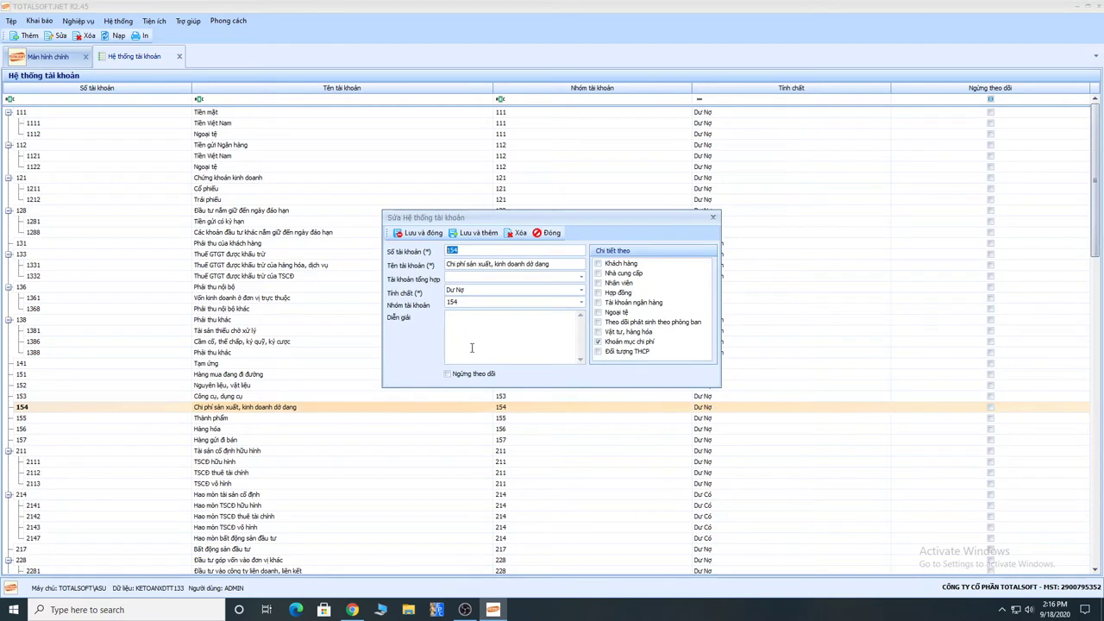
pyautogui.click(617, 343)
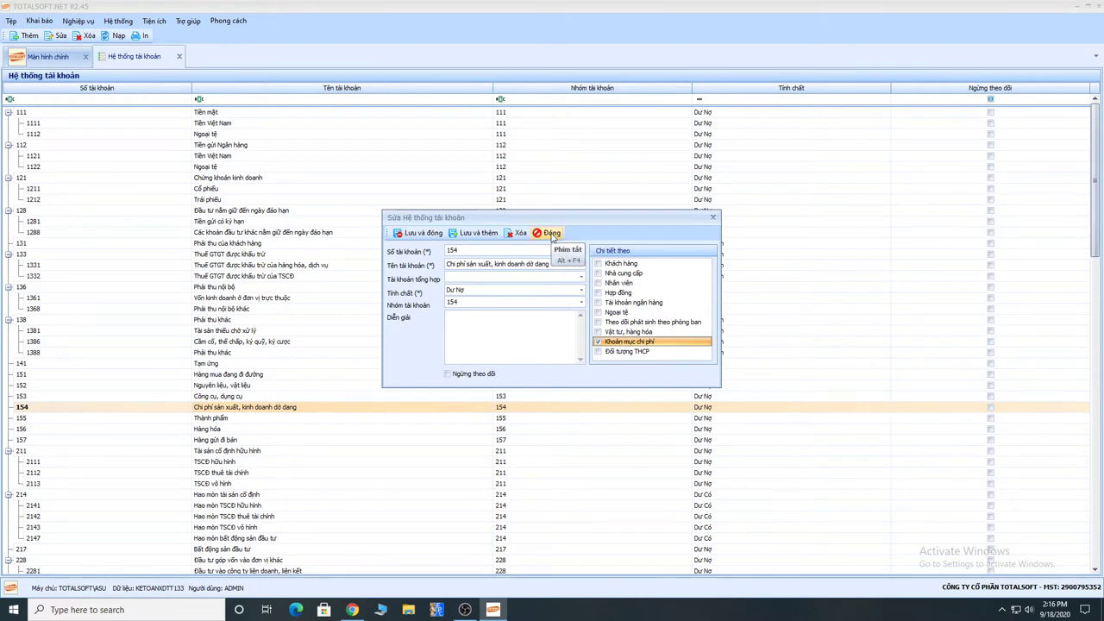
pyautogui.click(551, 233)
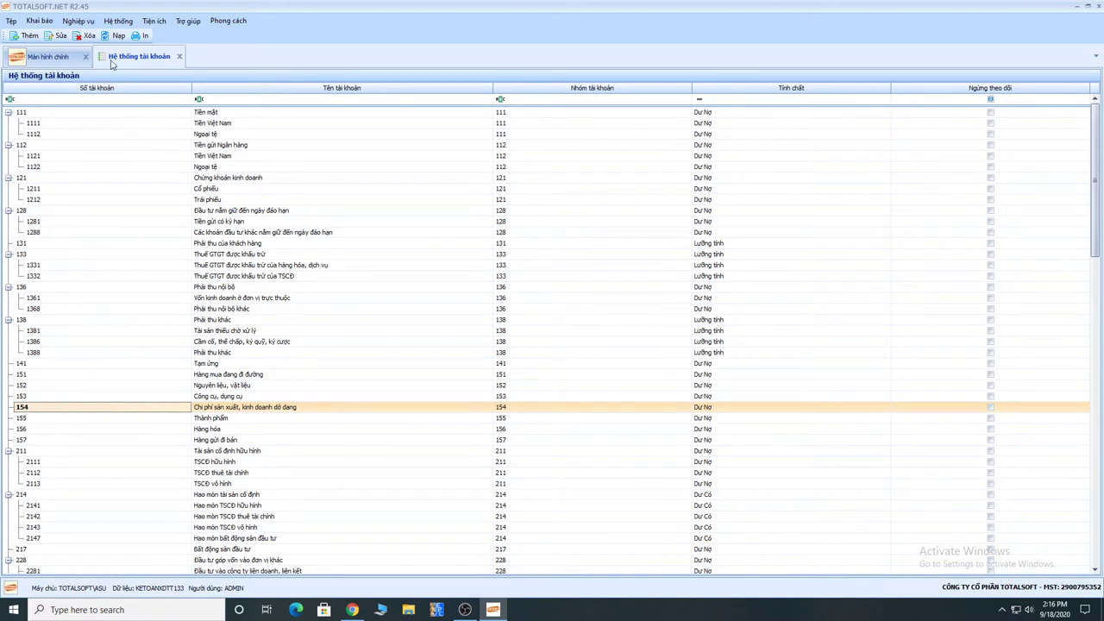
pyautogui.click(40, 21)
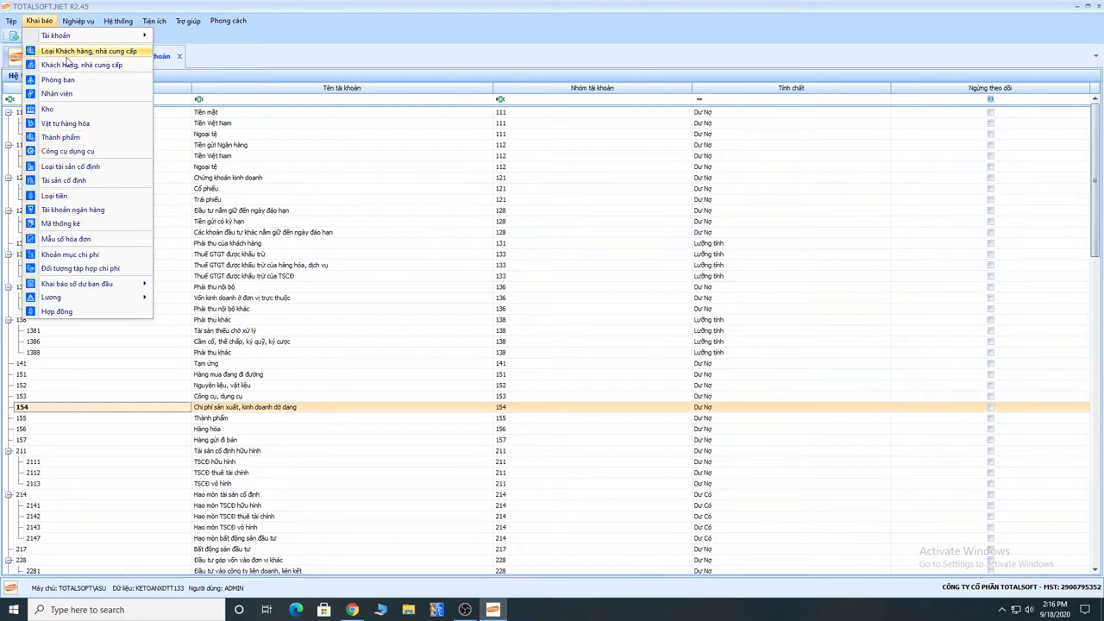
# Step: Open the Khách hàng, nhà cung cấp list and select entries ĐT00001 and ĐT00002
pyautogui.moveTo(55, 36)
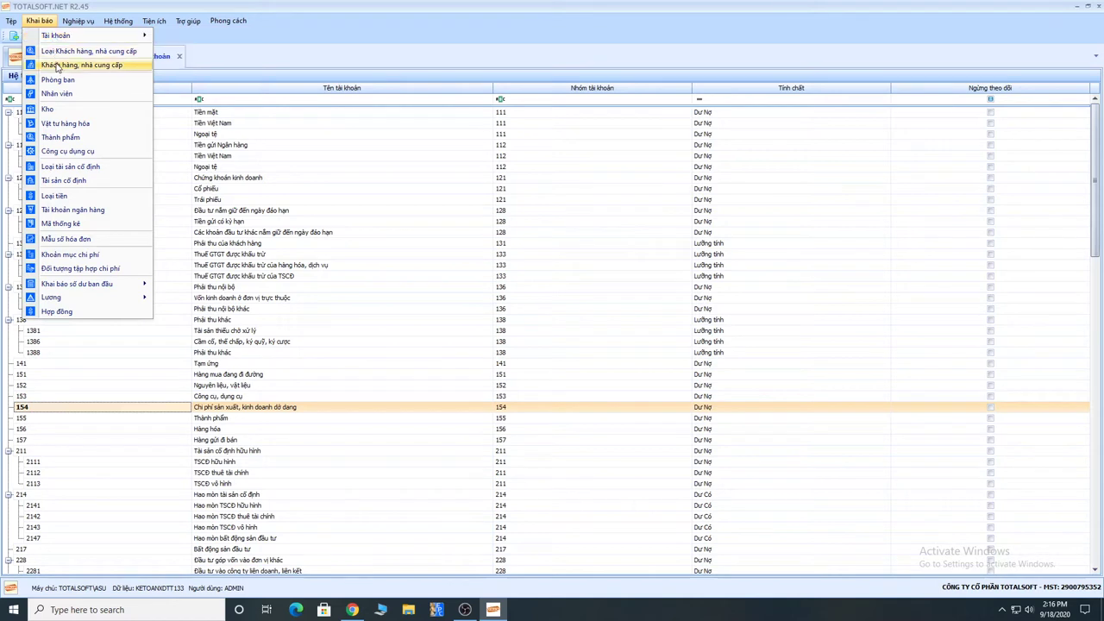
pyautogui.click(79, 66)
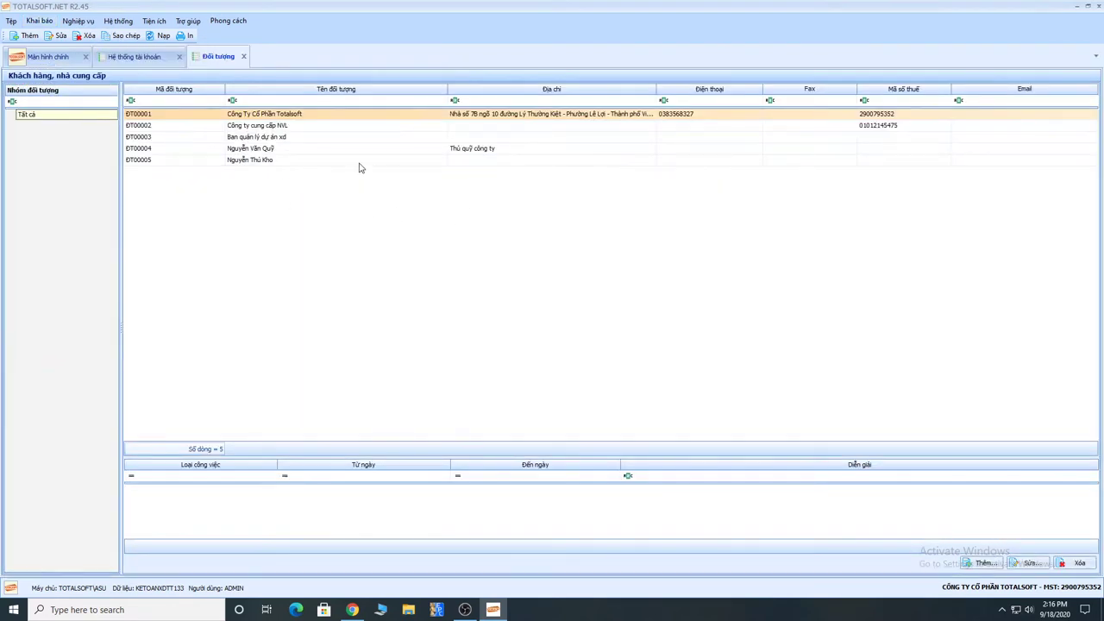
pyautogui.click(256, 115)
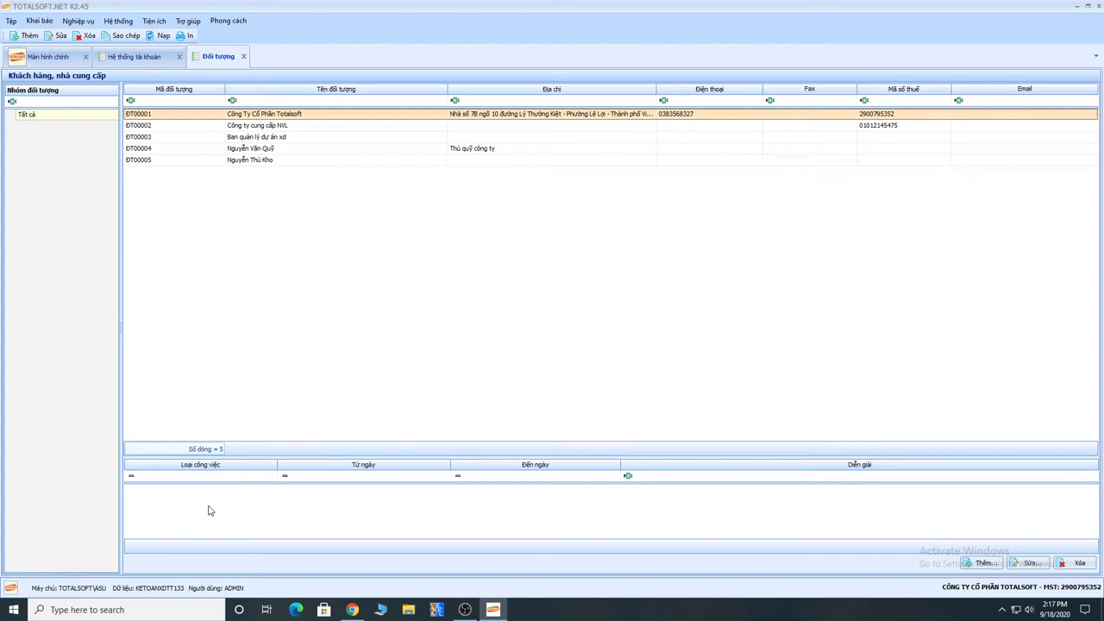
pyautogui.click(257, 127)
pyautogui.click(259, 115)
pyautogui.click(258, 127)
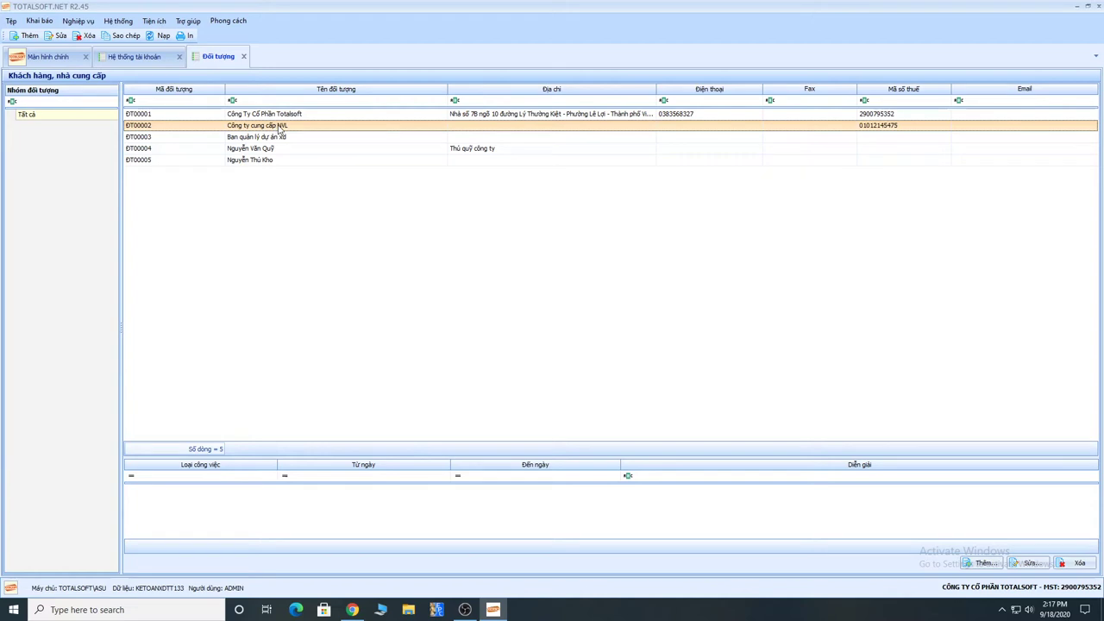
pyautogui.click(987, 563)
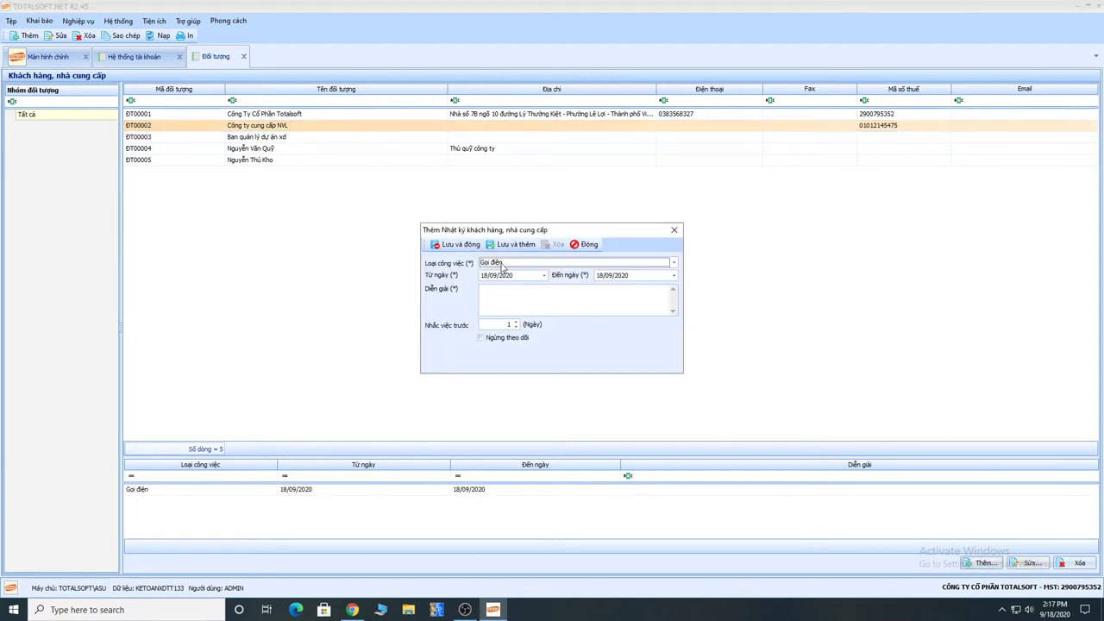
pyautogui.click(503, 263)
pyautogui.click(508, 268)
pyautogui.click(493, 298)
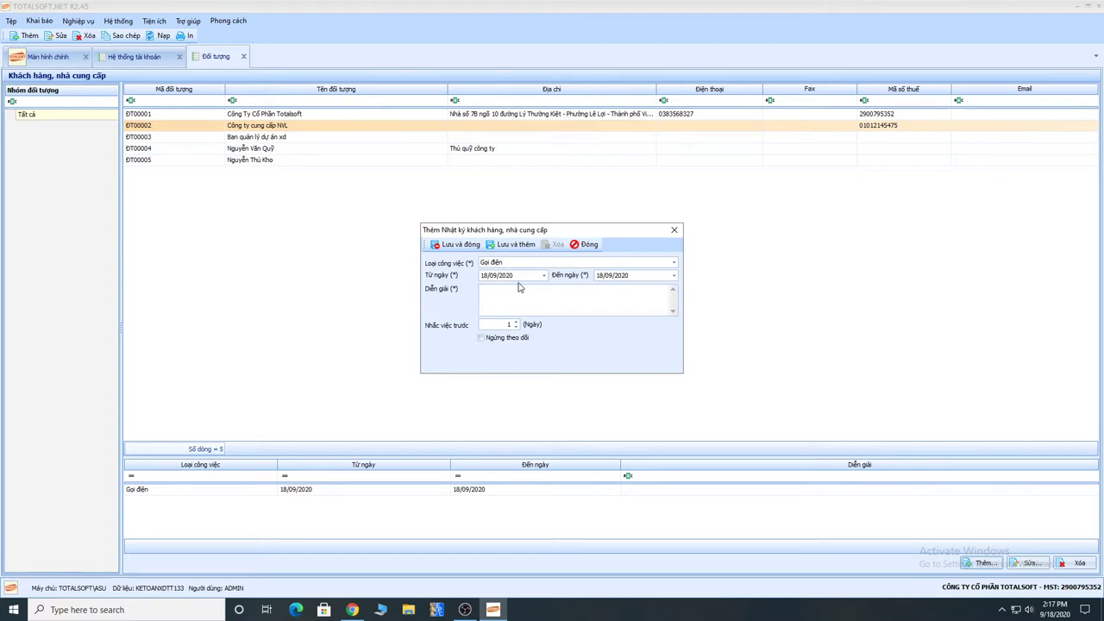
pyautogui.moveTo(515, 275); pyautogui.dragTo(471, 275)
pyautogui.moveTo(643, 276); pyautogui.dragTo(584, 276)
pyautogui.moveTo(485, 322); pyautogui.dragTo(520, 323)
pyautogui.click(584, 247)
pyautogui.click(571, 343)
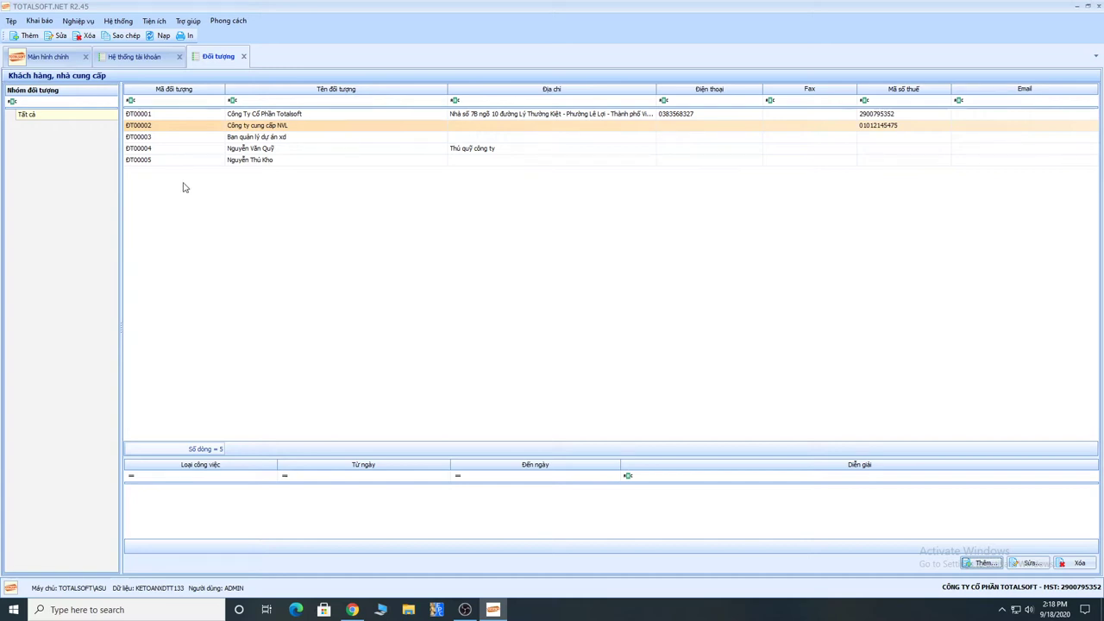
# Step: Show the context menus of the Đối tượng grid and the Nhóm đối tượng panel
pyautogui.rightClick(164, 181)
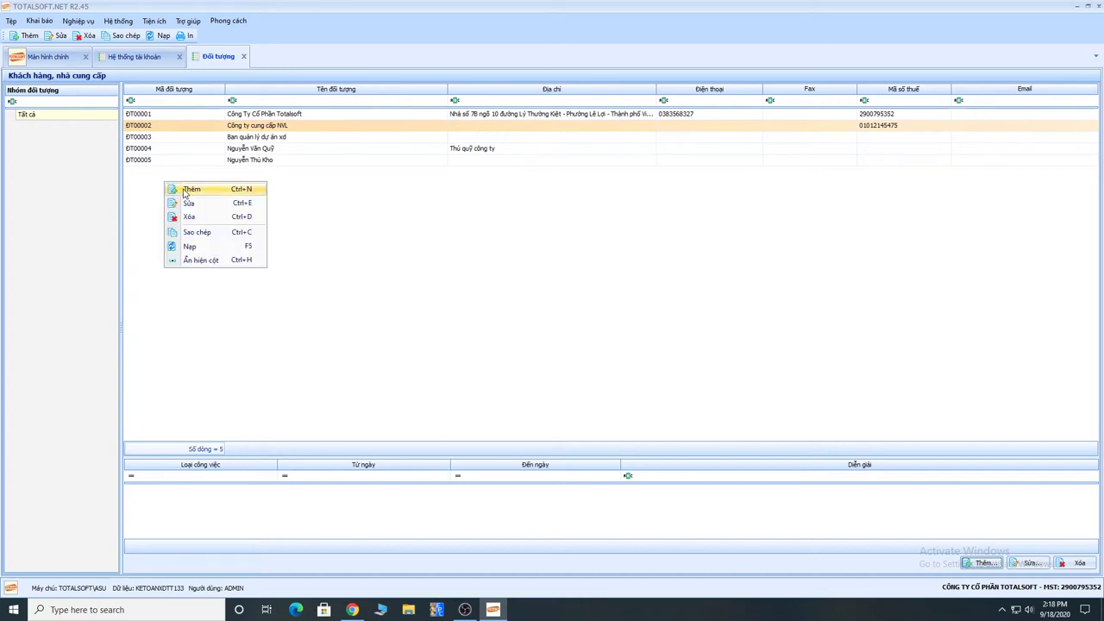
pyautogui.click(147, 176)
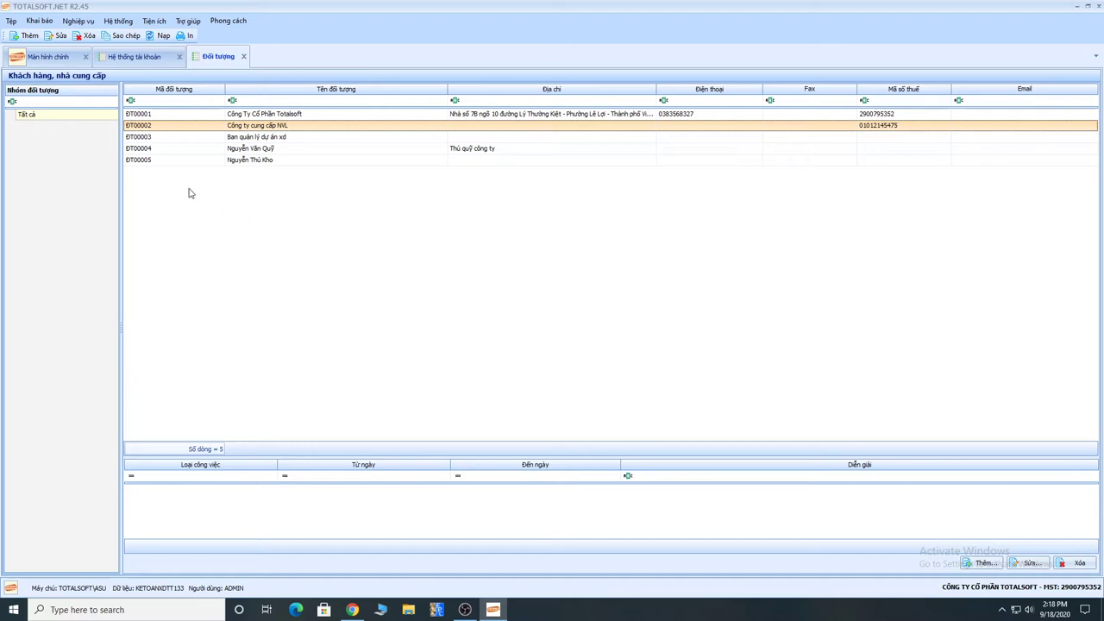
pyautogui.rightClick(244, 182)
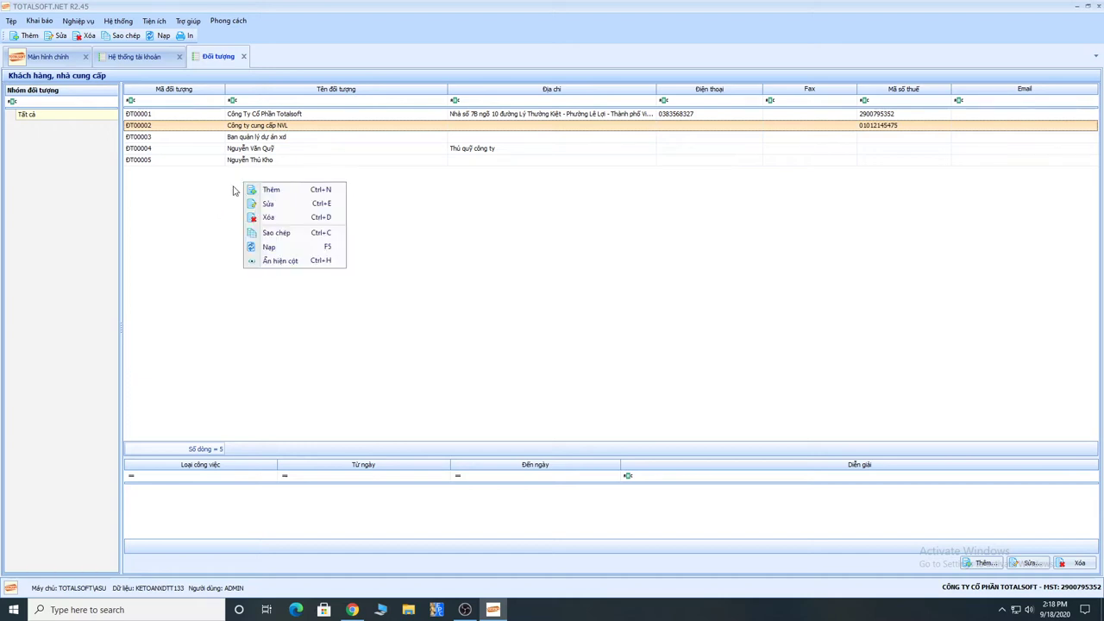
pyautogui.click(483, 229)
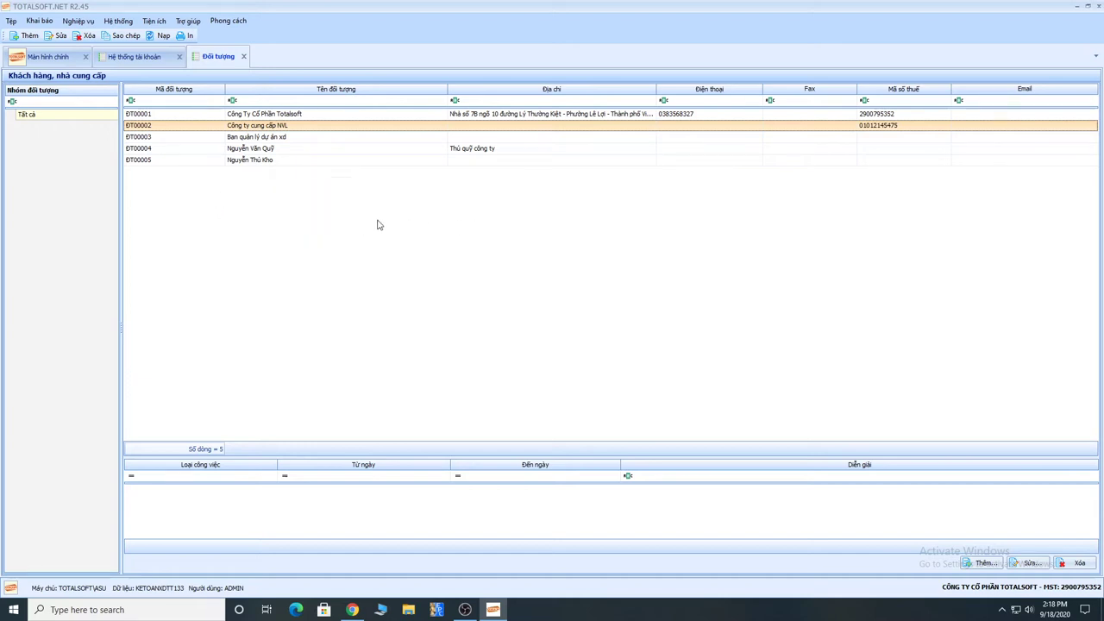
pyautogui.rightClick(256, 189)
pyautogui.rightClick(32, 191)
pyautogui.rightClick(33, 188)
pyautogui.rightClick(23, 193)
pyautogui.rightClick(21, 191)
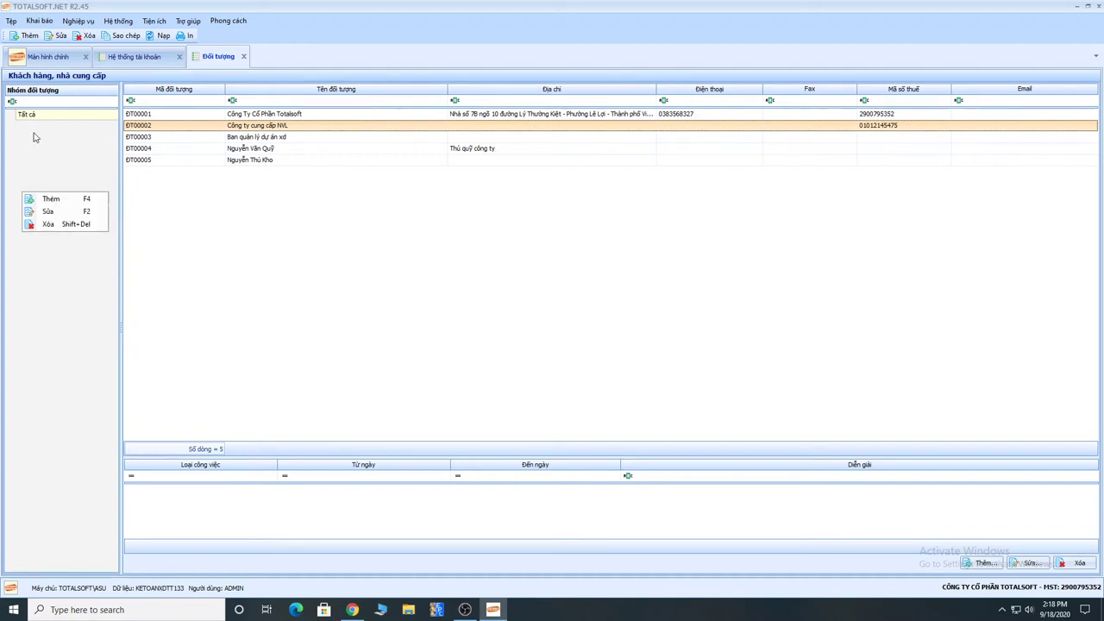
pyautogui.click(212, 512)
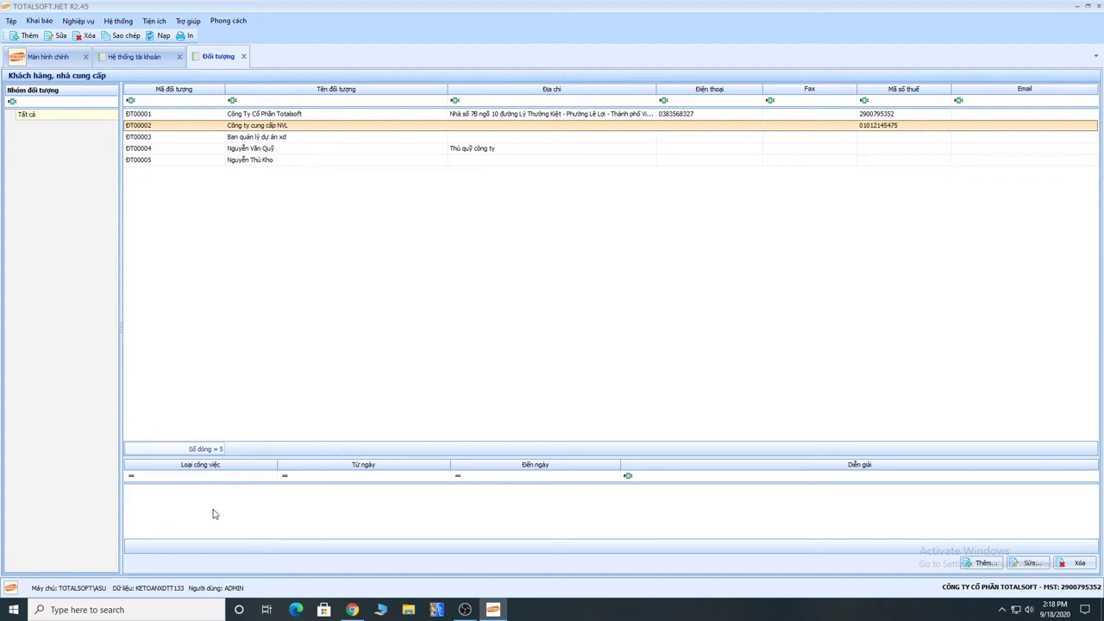
pyautogui.rightClick(310, 216)
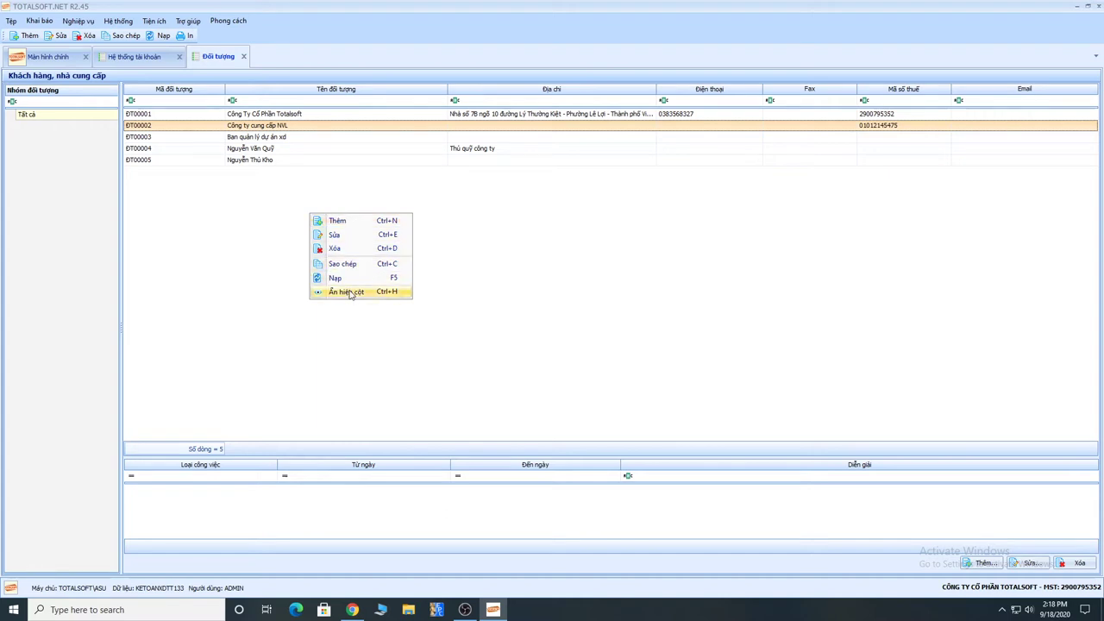
# Step: Start a new Đối tượng entry with code ĐT00006 and reposition its Thêm form
pyautogui.click(338, 221)
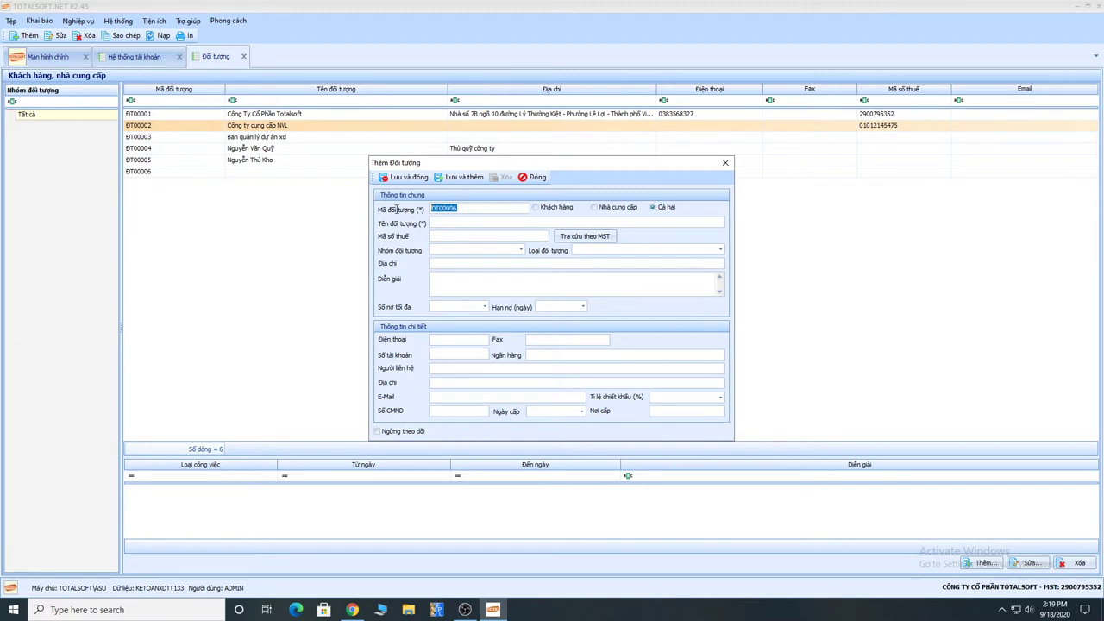
pyautogui.click(440, 223)
pyautogui.moveTo(549, 168); pyautogui.dragTo(543, 139)
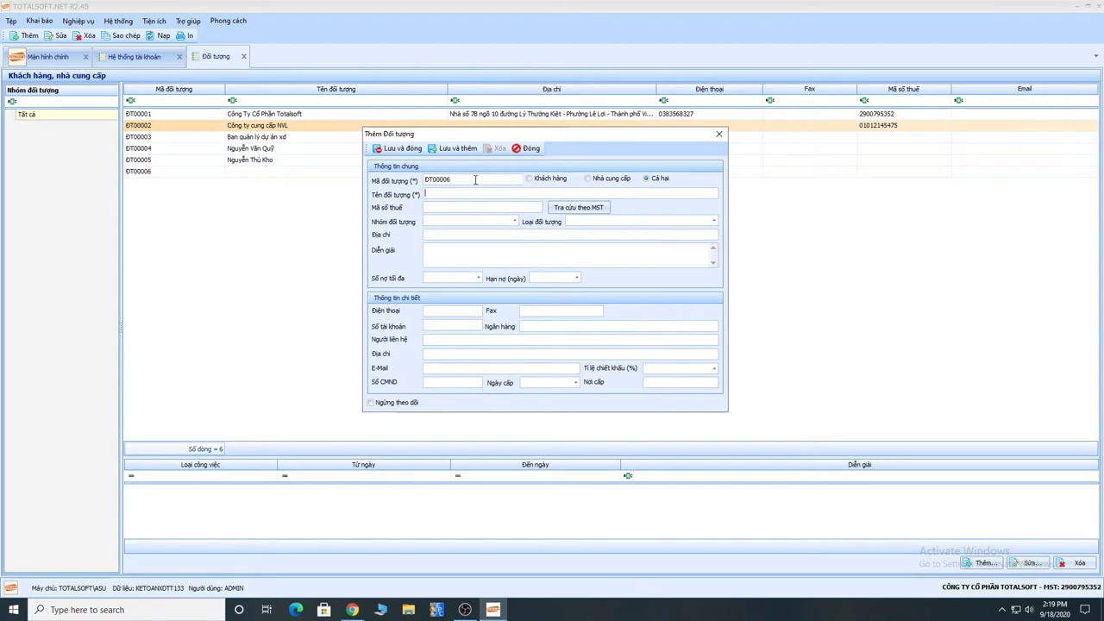
pyautogui.doubleClick(448, 180)
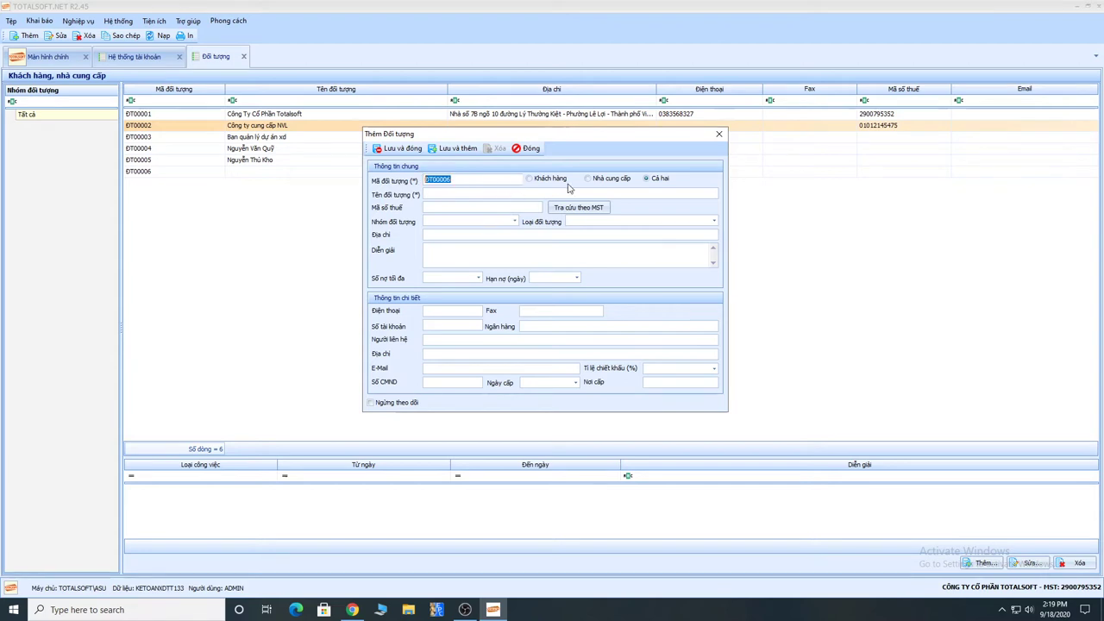
pyautogui.click(647, 180)
pyautogui.click(438, 207)
pyautogui.click(584, 208)
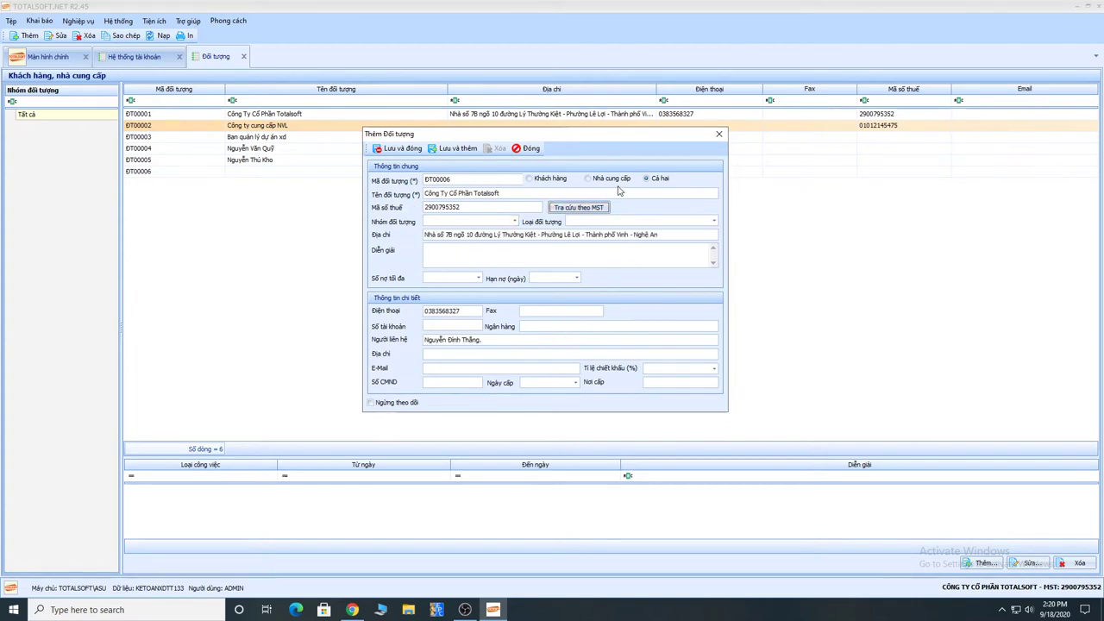
# Step: Review the retrieved Totalsoft name, tax code and address, then begin retyping the name
pyautogui.moveTo(500, 192); pyautogui.dragTo(401, 192)
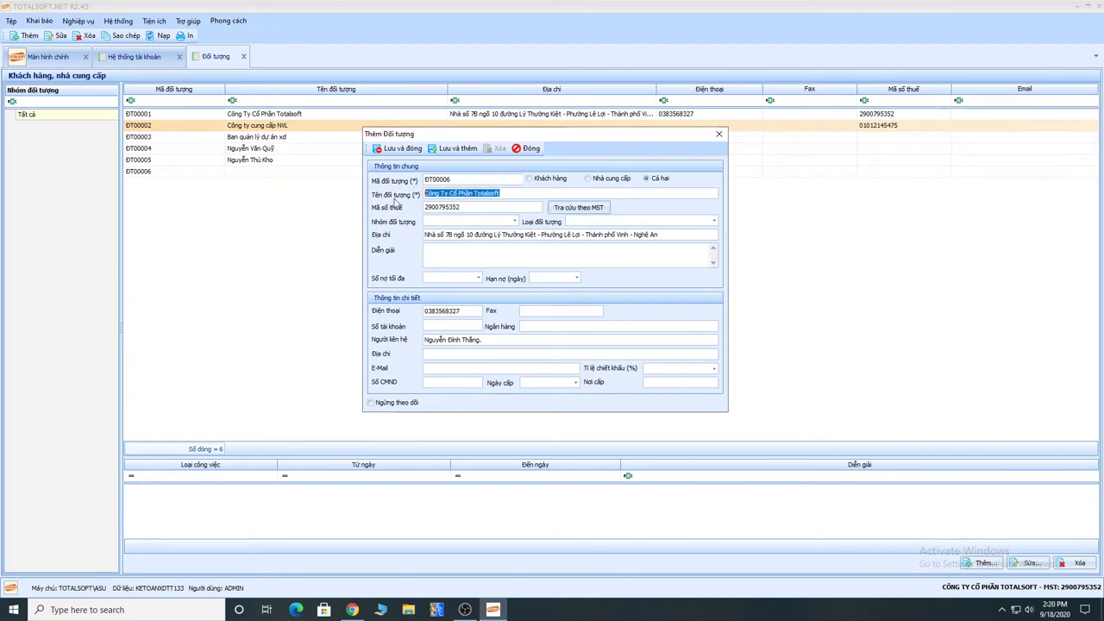
pyautogui.moveTo(489, 207); pyautogui.dragTo(426, 207)
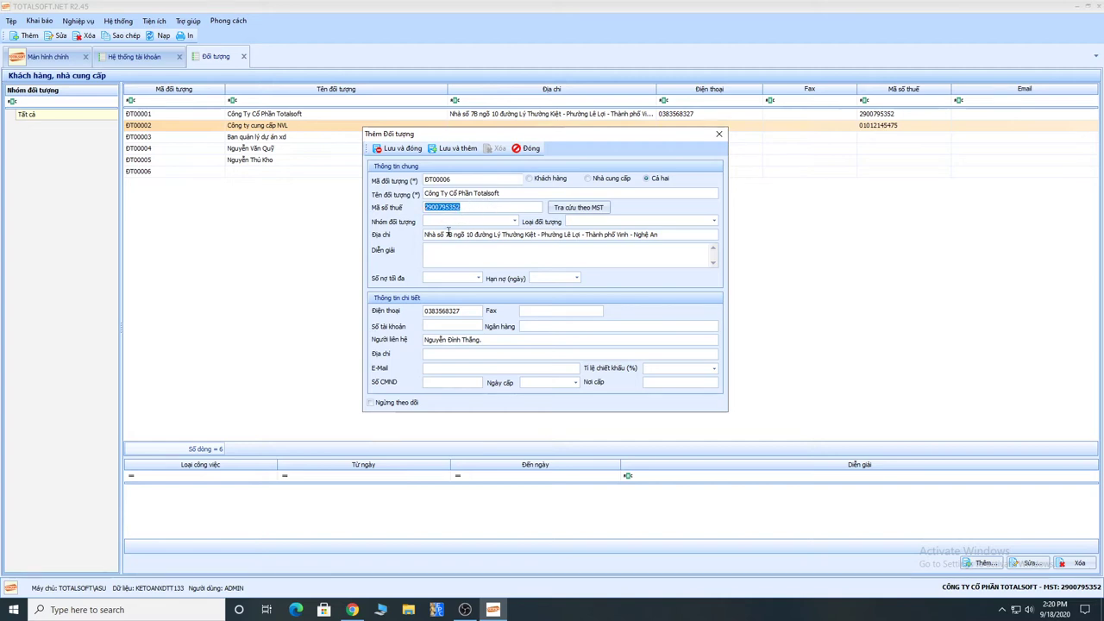
pyautogui.moveTo(659, 238); pyautogui.dragTo(405, 240)
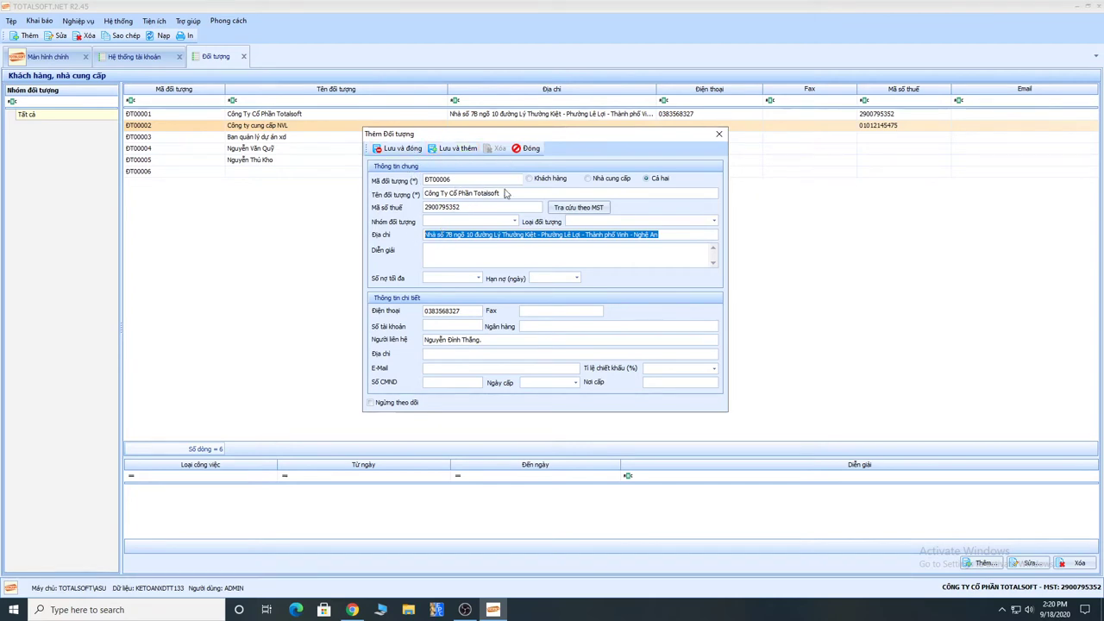
pyautogui.click(506, 193)
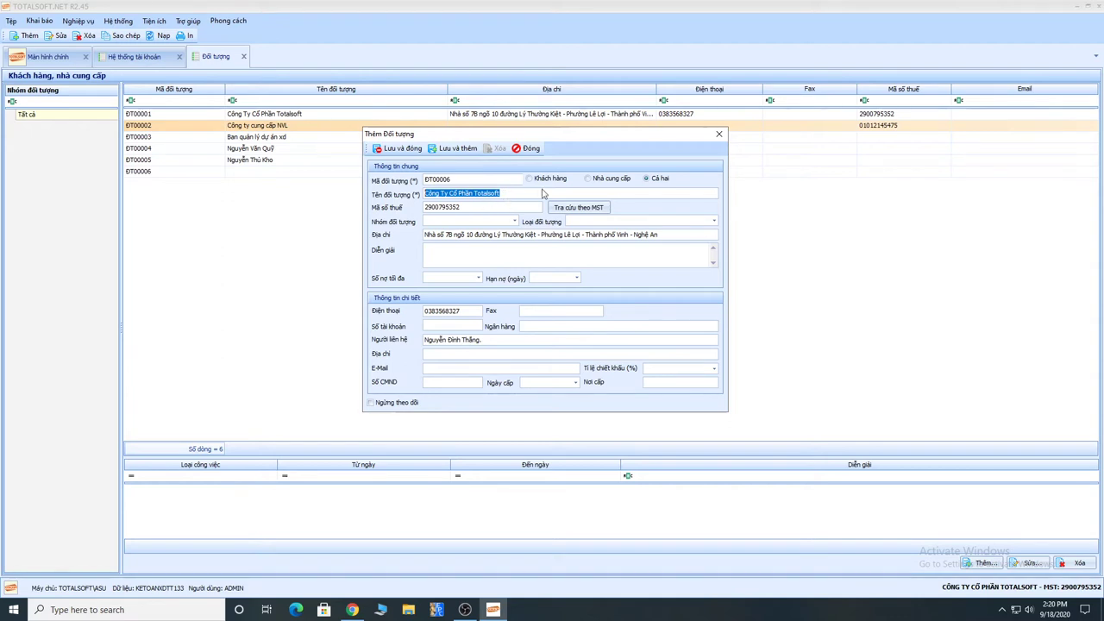
pyautogui.write('PHa')
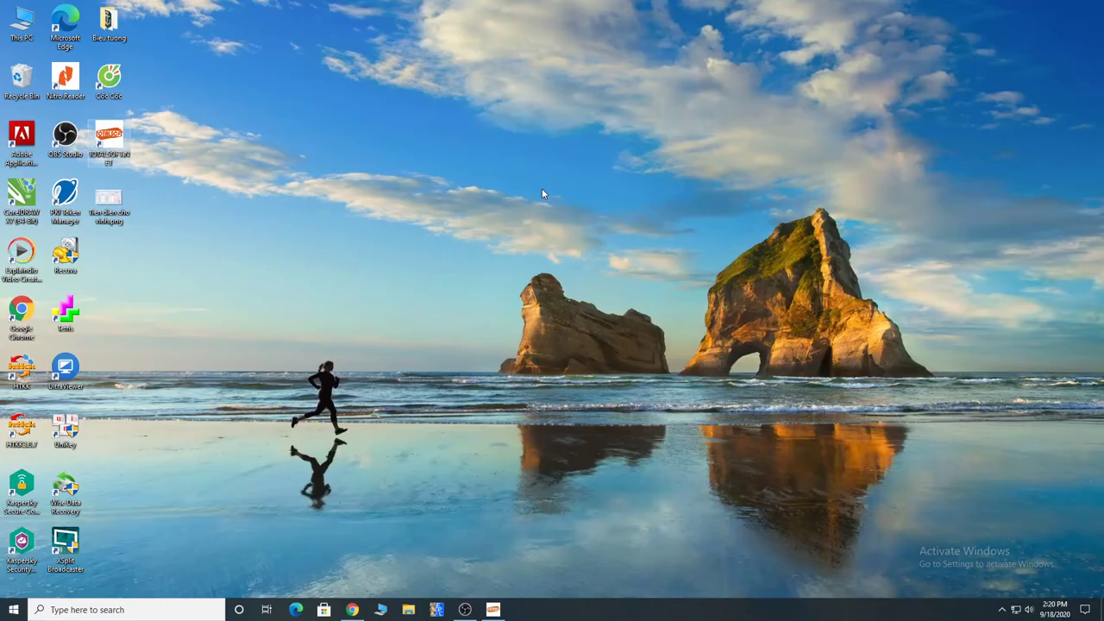
# Step: Switch UniKey to Vietnamese, retype the partner's name, and clear the tax code
pyautogui.click(73, 434)
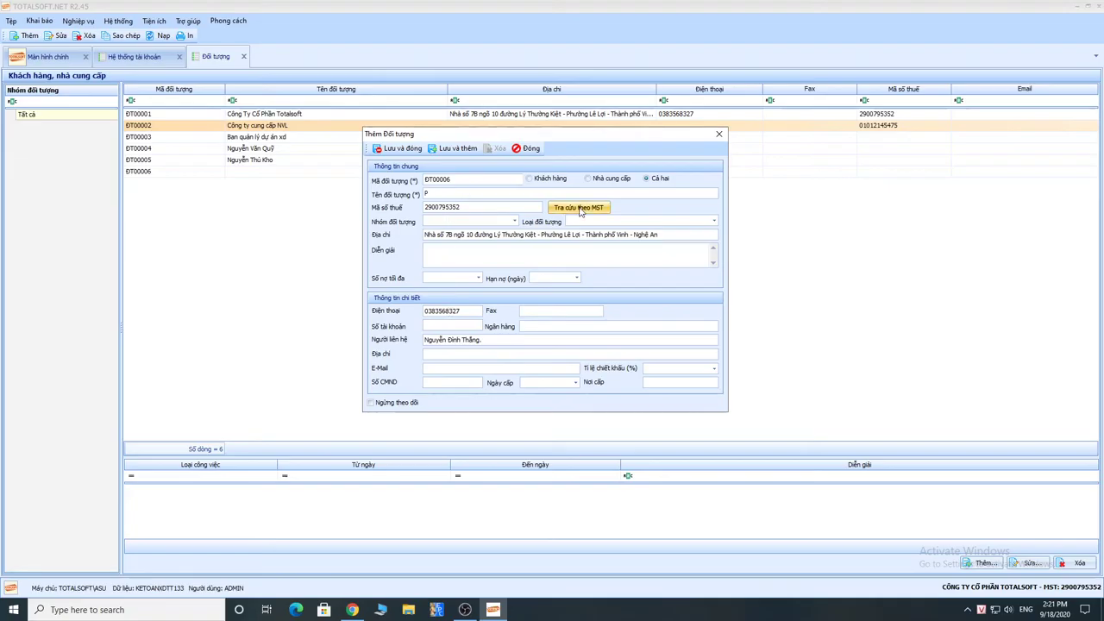
pyautogui.write('H')
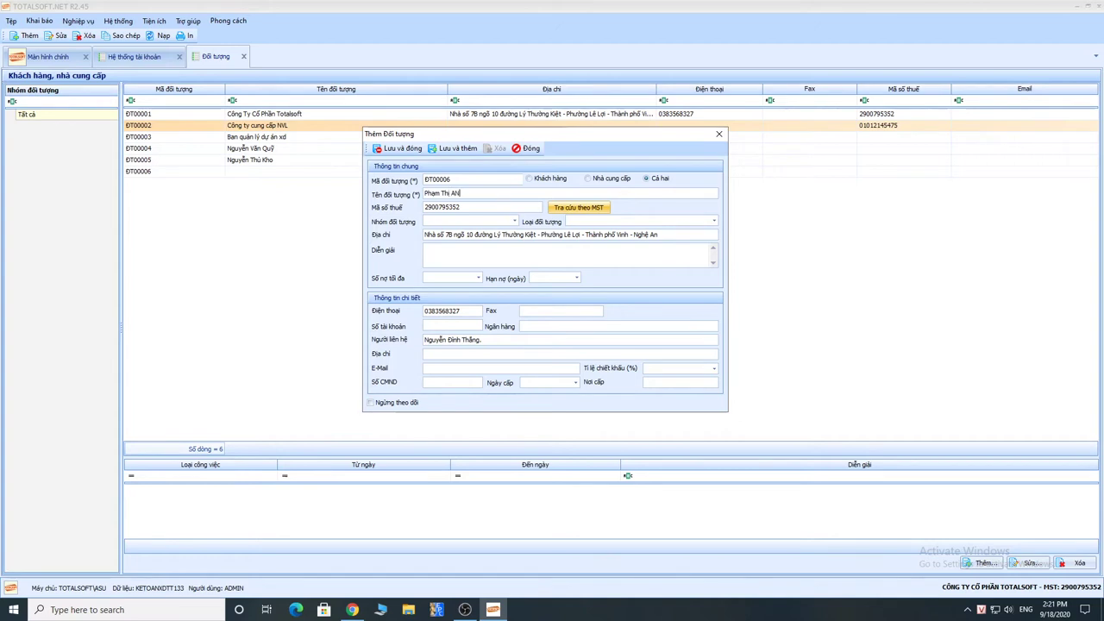
pyautogui.press('Tab')
pyautogui.press('Delete')
pyautogui.press('Tab')
pyautogui.press('Tab')
pyautogui.press('Tab')
pyautogui.press('Tab')
pyautogui.press('Tab')
pyautogui.press('Tab')
pyautogui.press('Tab')
pyautogui.press('Tab')
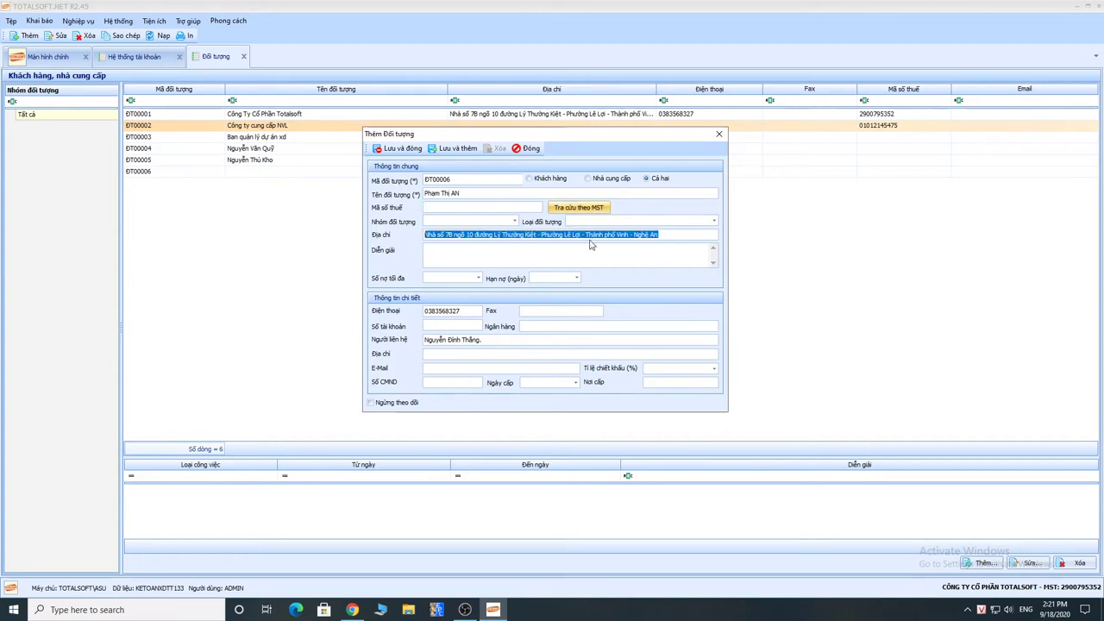
# Step: Clear the phone number and contact person, then save and close entry ĐT00006
pyautogui.press('Delete')
pyautogui.hotkey('ctrl', 'z')
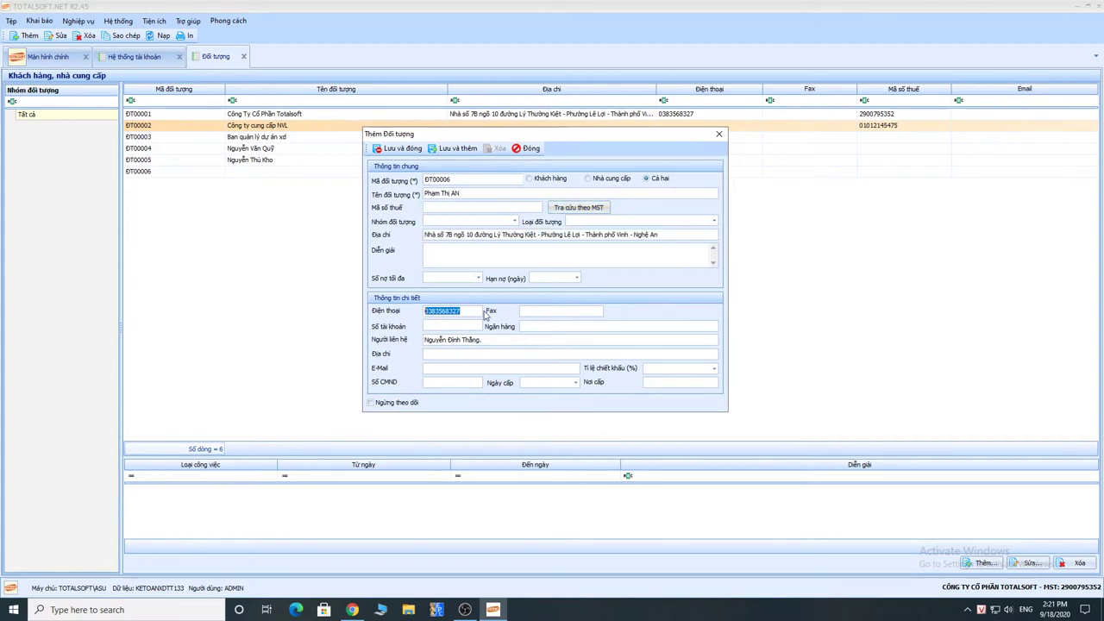
pyautogui.press('Delete')
pyautogui.press('Tab')
pyautogui.press('Tab')
pyautogui.press('Delete')
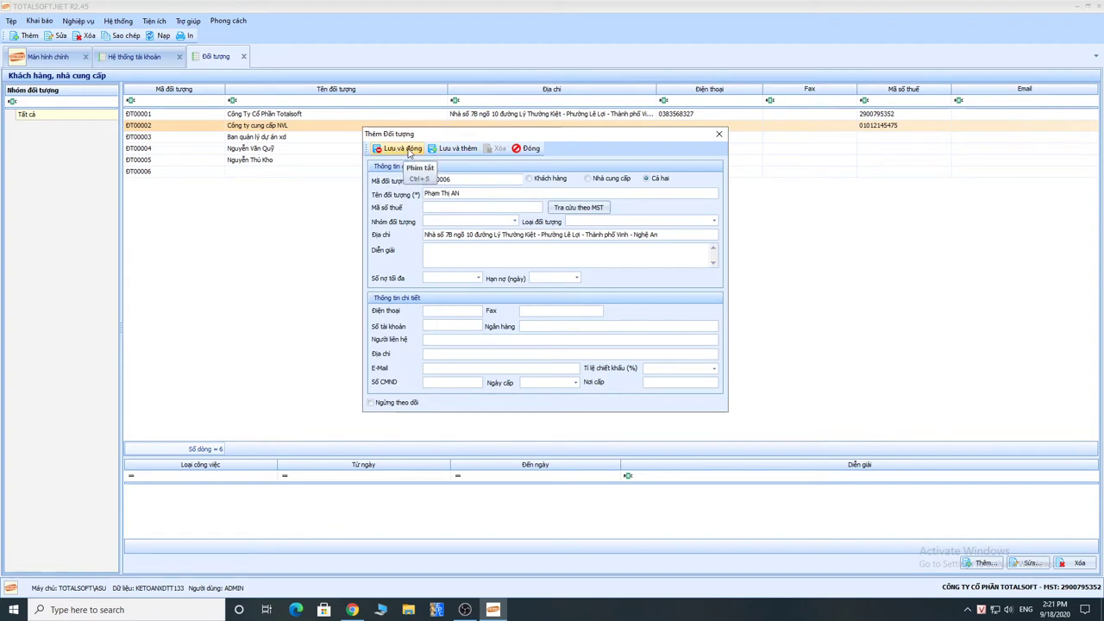
pyautogui.click(402, 149)
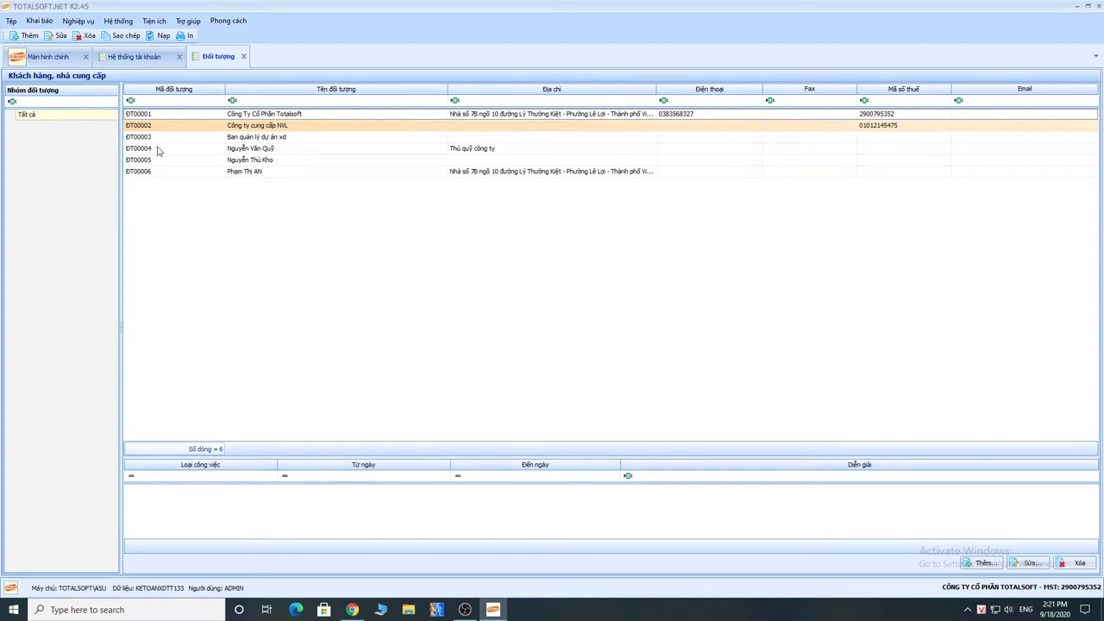
pyautogui.click(32, 21)
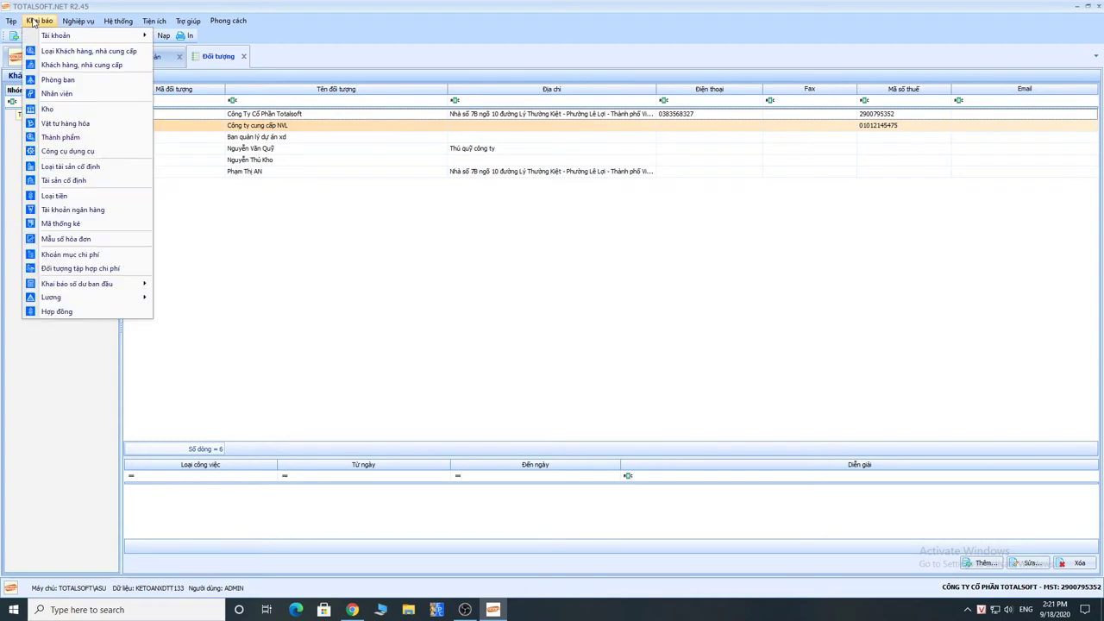
# Step: Open the Phòng ban list and browse departments BGD, PKETOAN and PKT
pyautogui.click(55, 81)
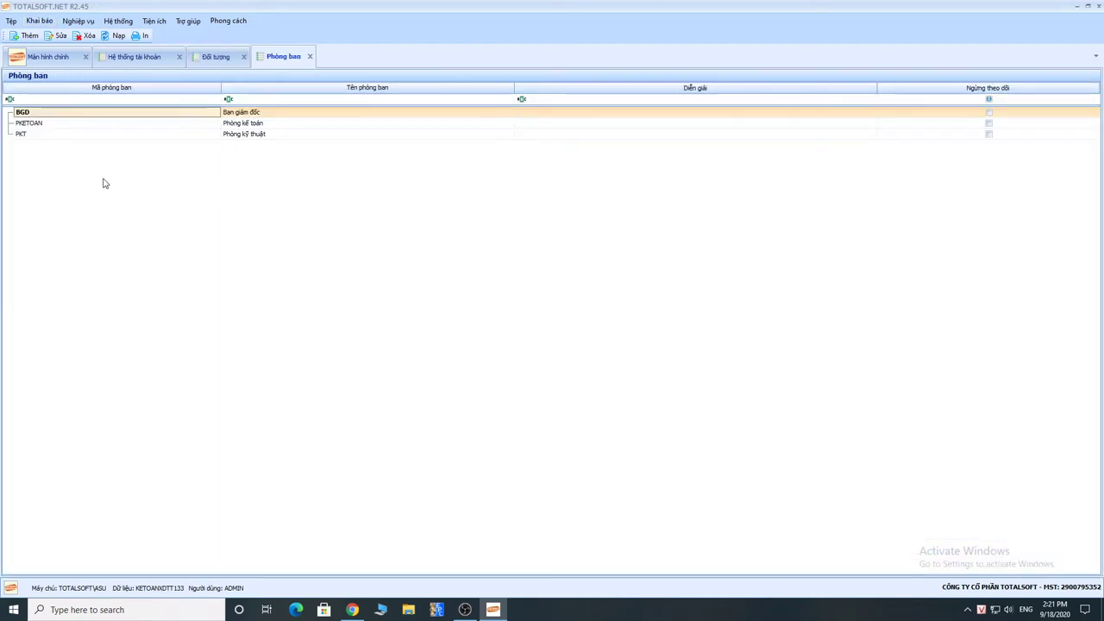
pyautogui.click(38, 125)
pyautogui.click(40, 135)
pyautogui.press('Up')
pyautogui.press('Up')
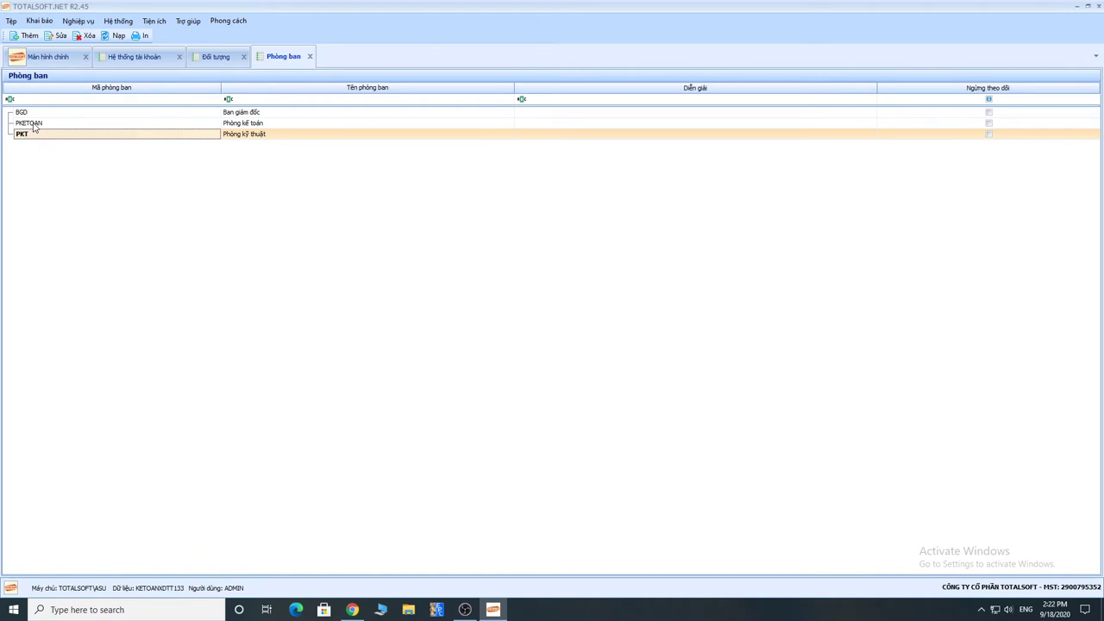
pyautogui.click(30, 125)
pyautogui.click(31, 113)
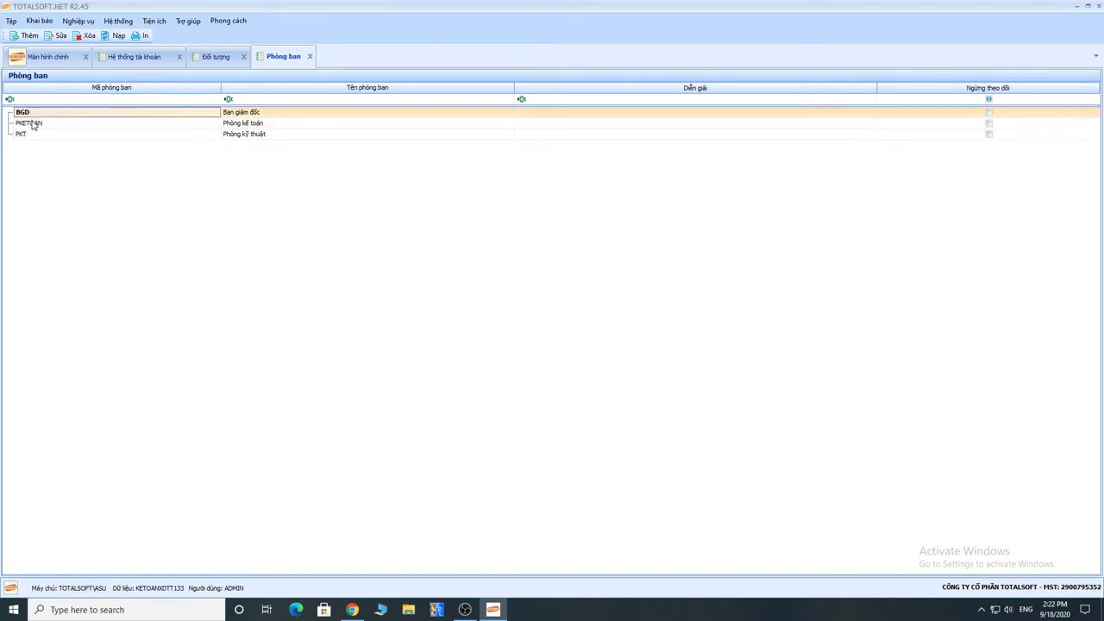
pyautogui.click(32, 123)
pyautogui.click(31, 133)
pyautogui.click(32, 123)
pyautogui.click(32, 113)
pyautogui.click(33, 126)
pyautogui.click(33, 135)
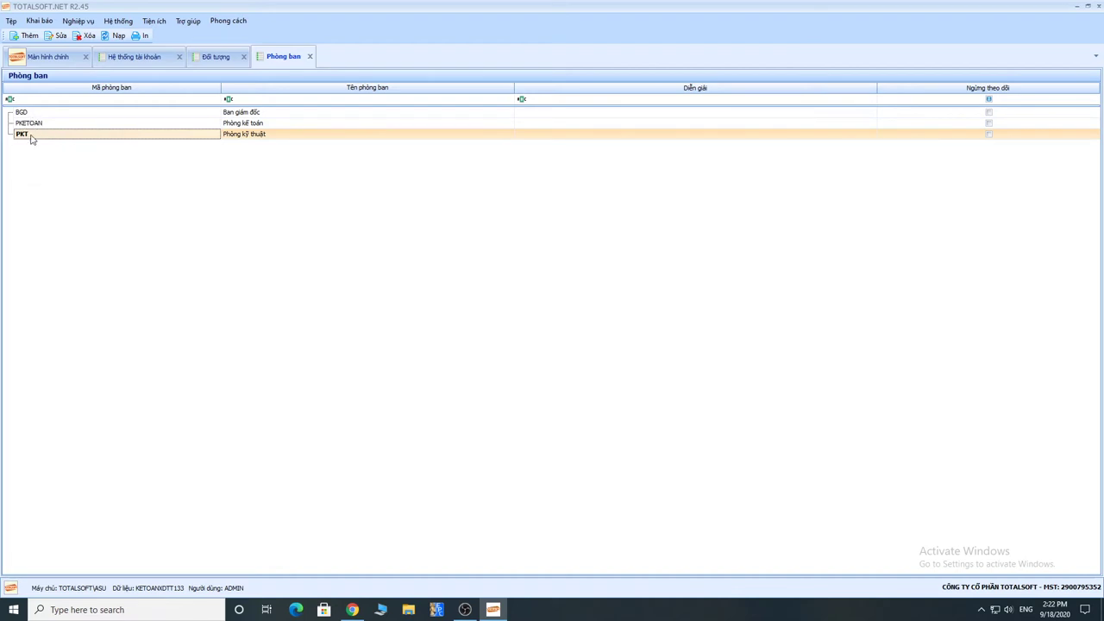
pyautogui.rightClick(26, 156)
pyautogui.click(43, 160)
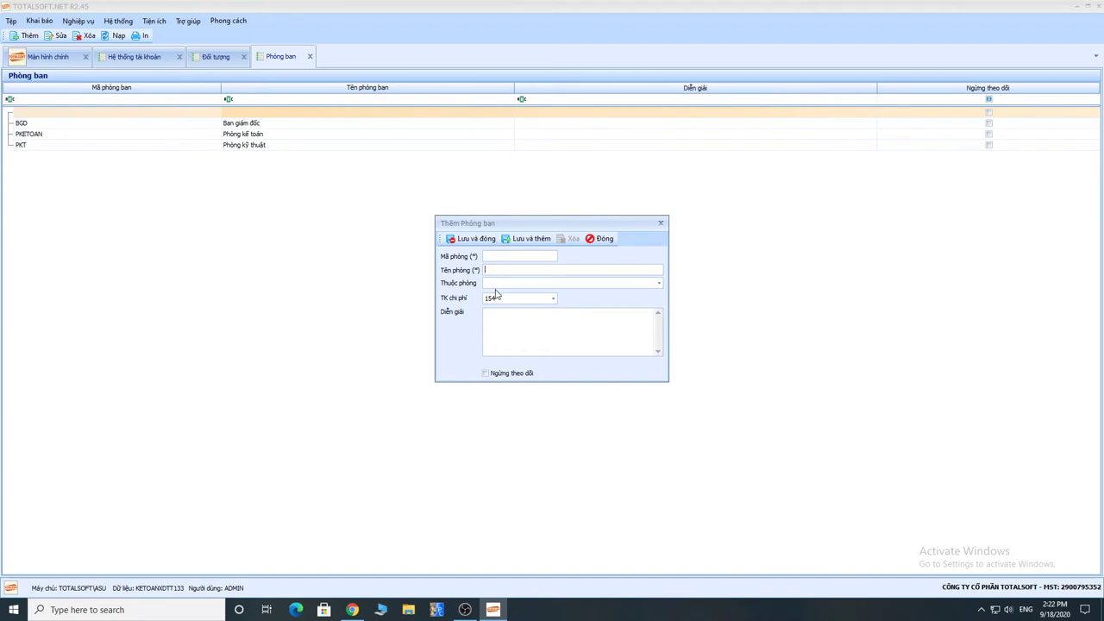
pyautogui.moveTo(529, 227); pyautogui.dragTo(443, 213)
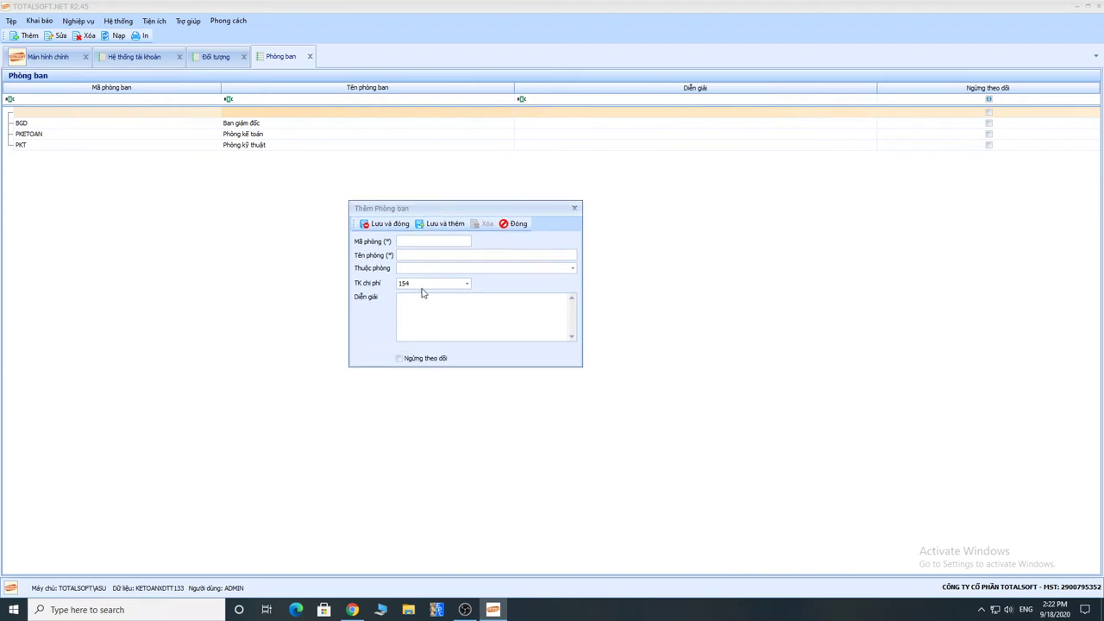
pyautogui.click(421, 283)
pyautogui.click(513, 225)
pyautogui.click(568, 345)
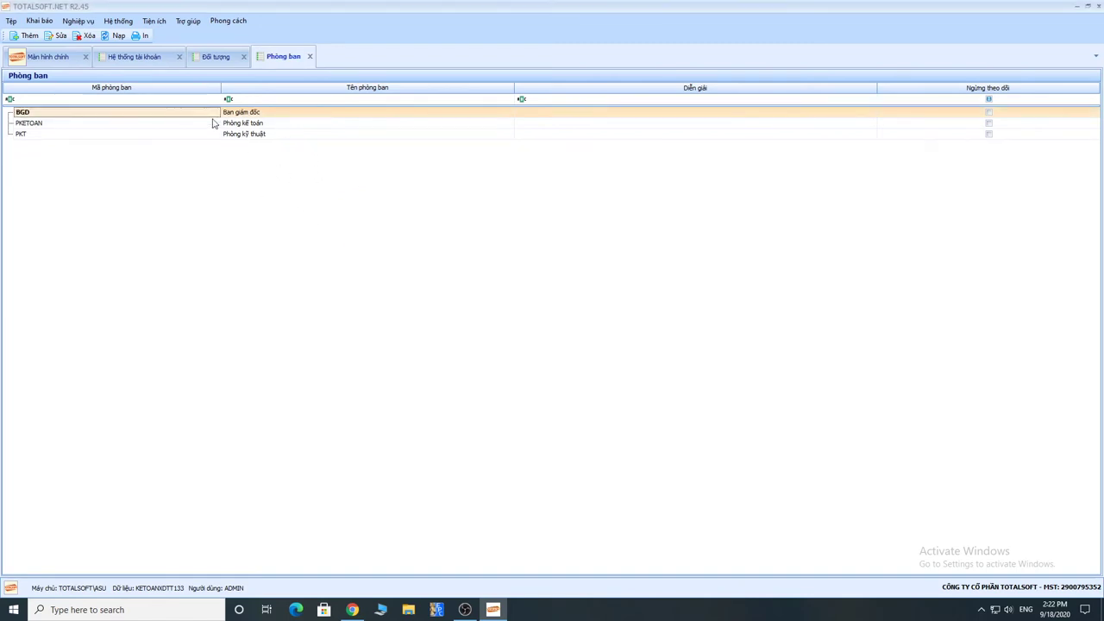
pyautogui.click(204, 128)
pyautogui.doubleClick(203, 127)
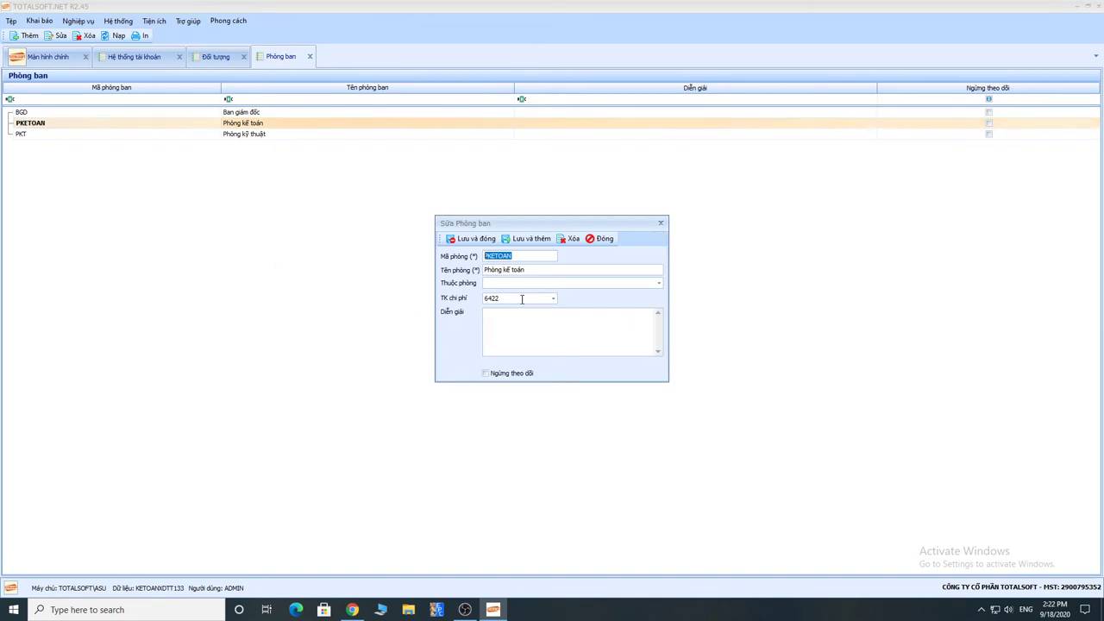
pyautogui.click(468, 298)
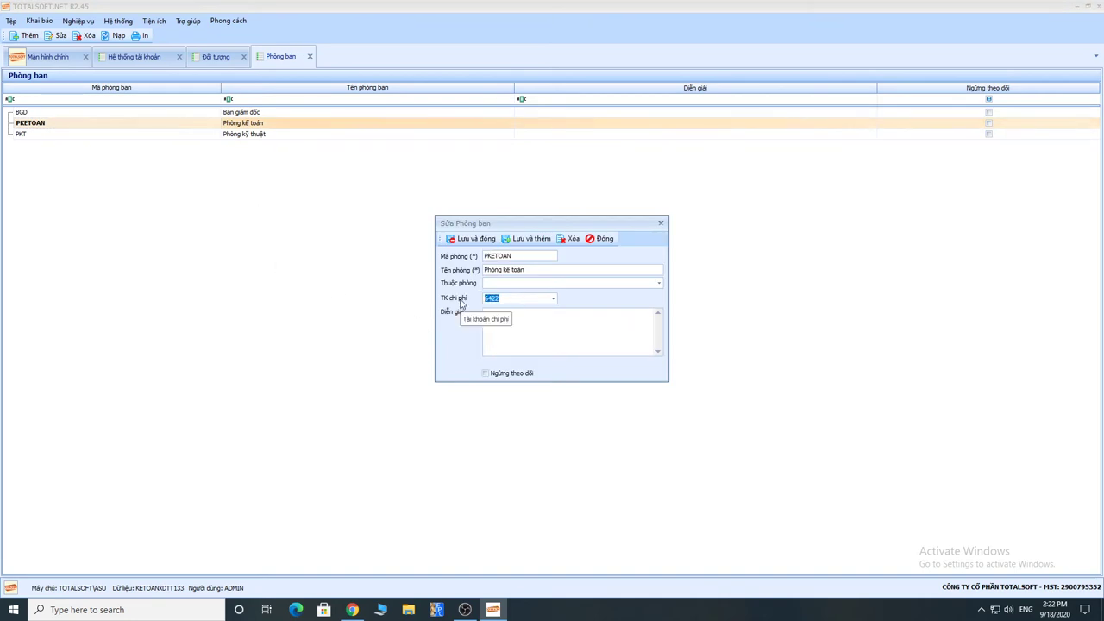
pyautogui.moveTo(546, 225); pyautogui.dragTo(453, 212)
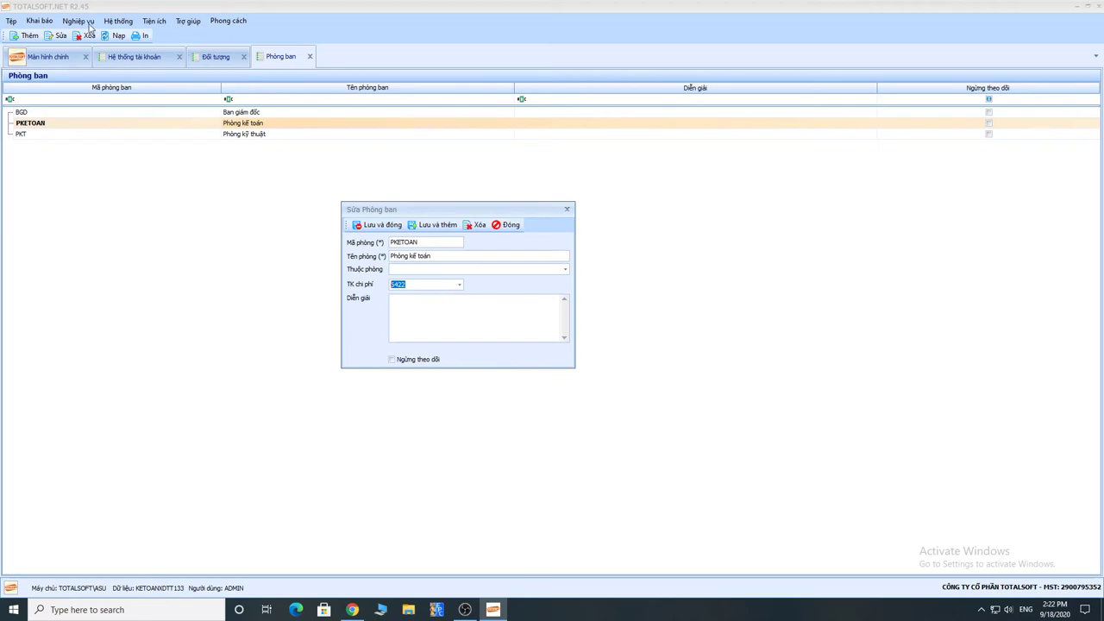
pyautogui.doubleClick(420, 284)
pyautogui.click(507, 225)
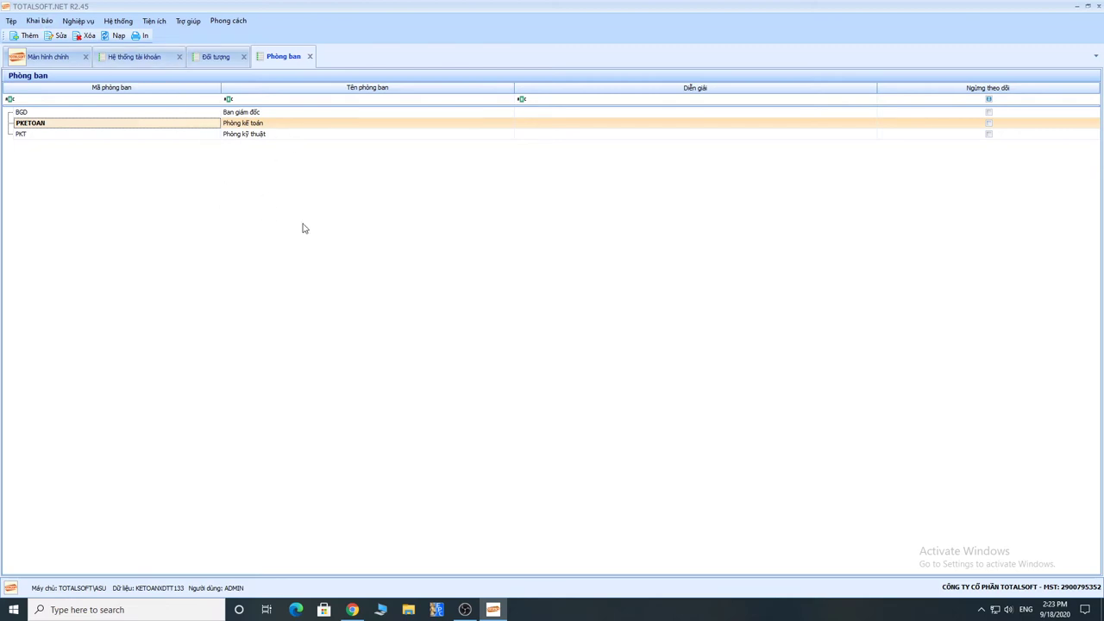
# Step: Open the empty Nhân viên list from Khai báo and bring up its context menu
pyautogui.click(43, 24)
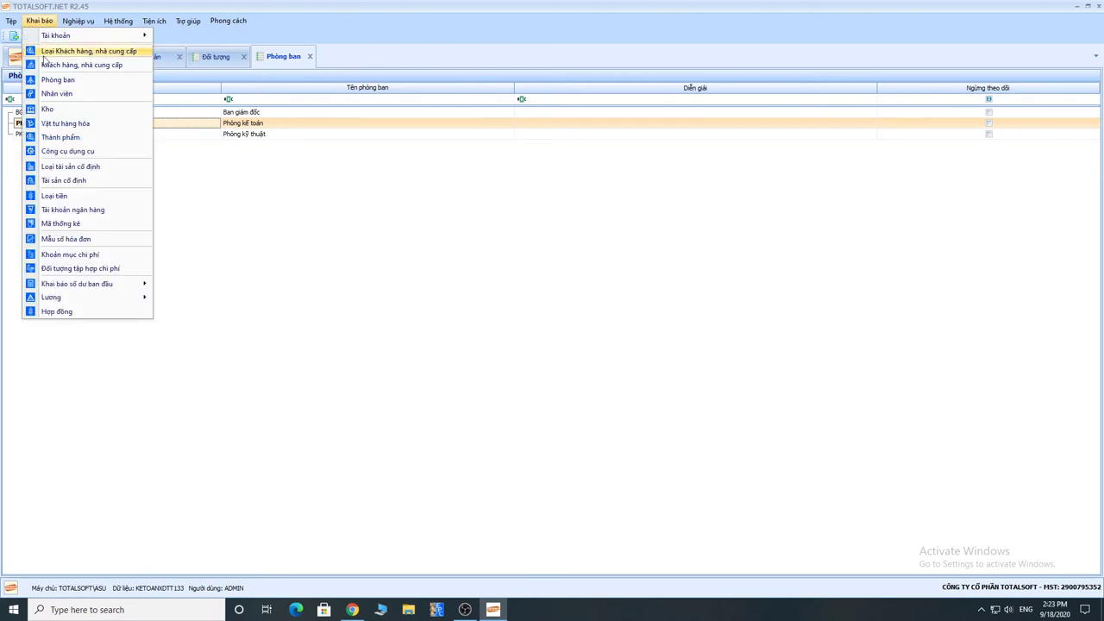
pyautogui.click(55, 94)
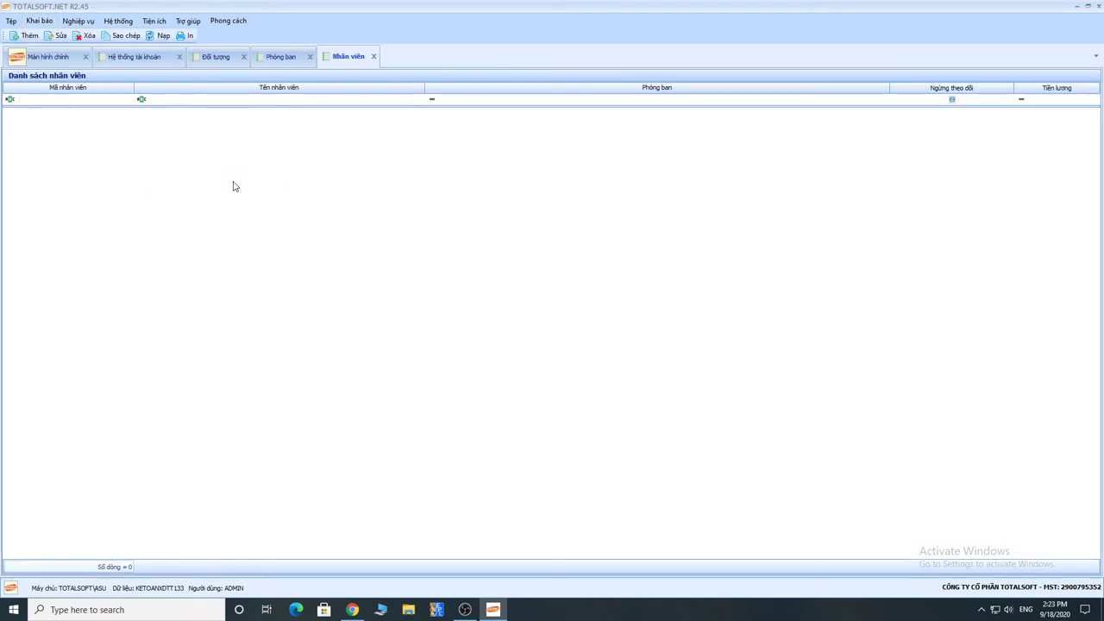
pyautogui.rightClick(156, 131)
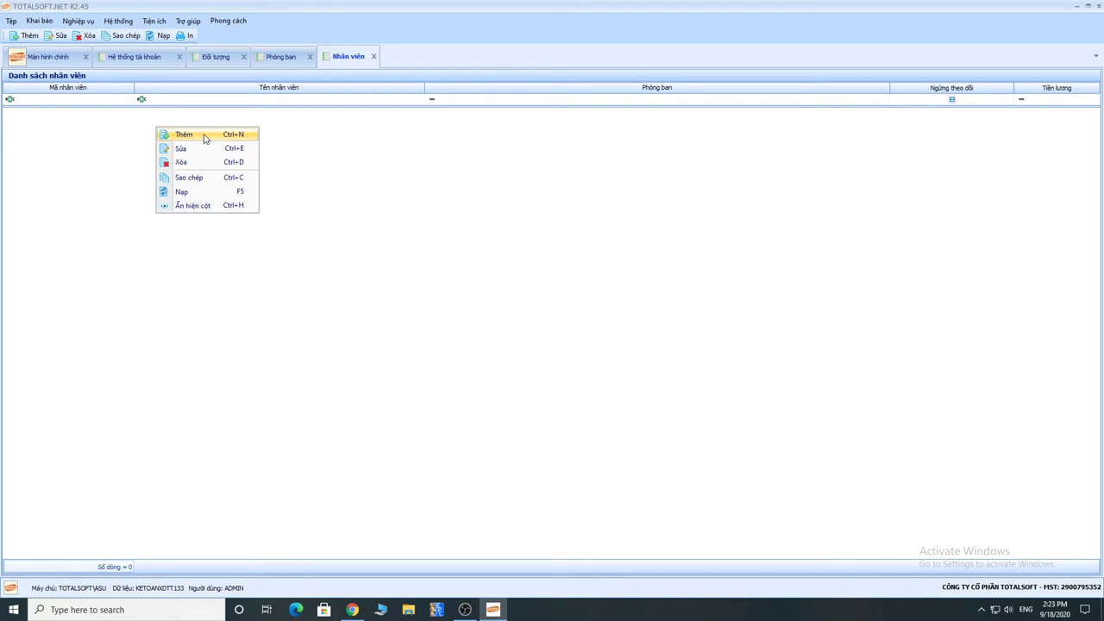
# Step: Add new employee NV00001 in department Phòng kế toán with gender Nam
pyautogui.click(205, 139)
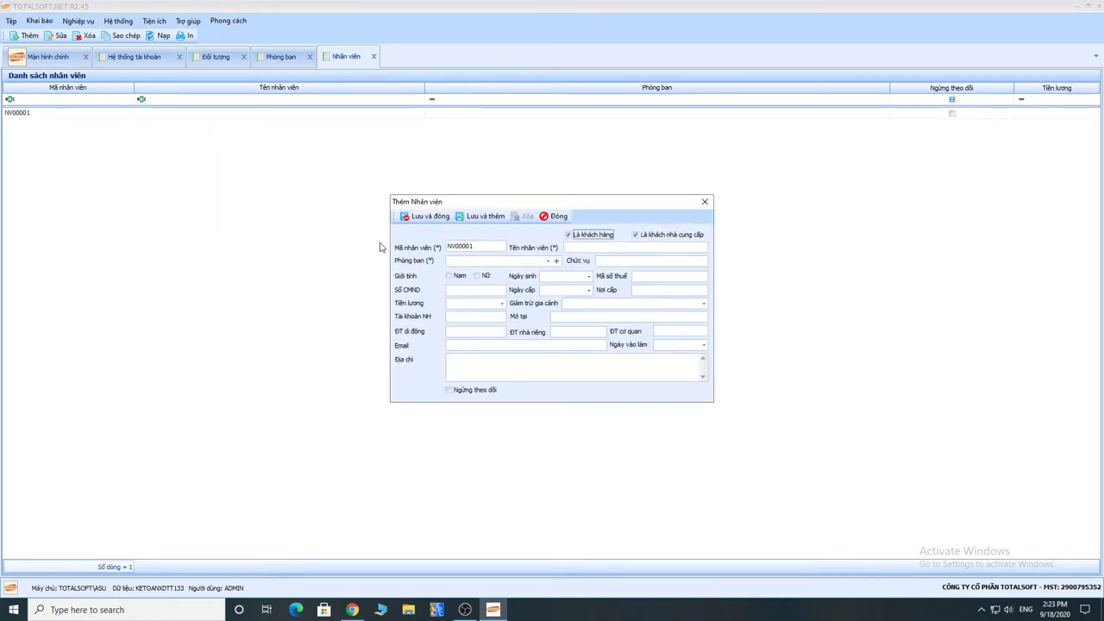
pyautogui.moveTo(520, 204); pyautogui.dragTo(356, 138)
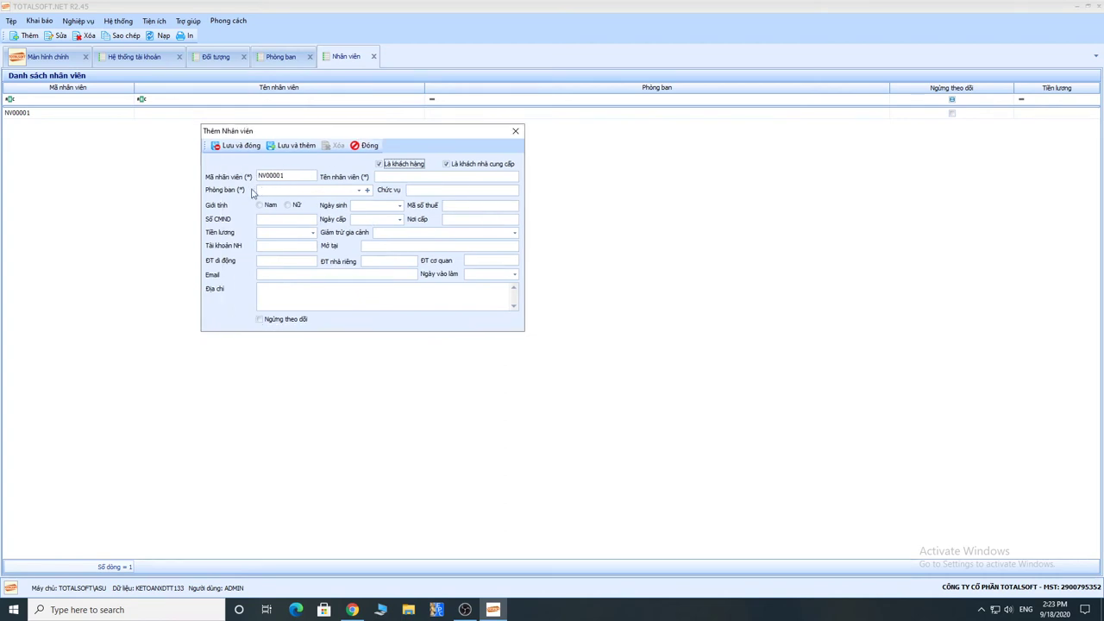
pyautogui.click(359, 190)
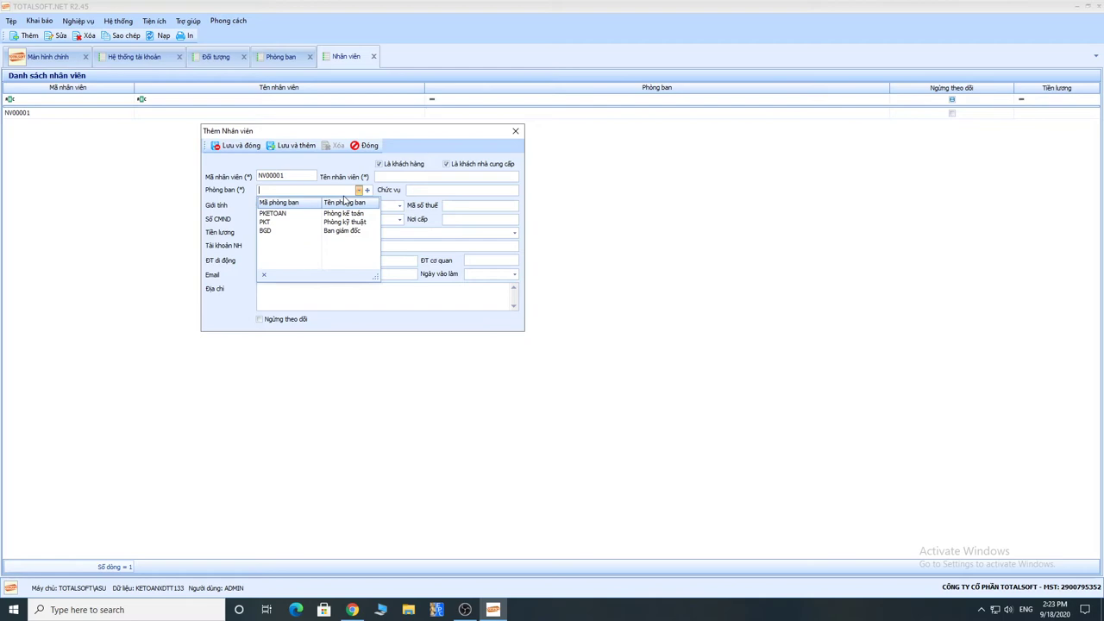
pyautogui.click(291, 214)
pyautogui.press('Tab')
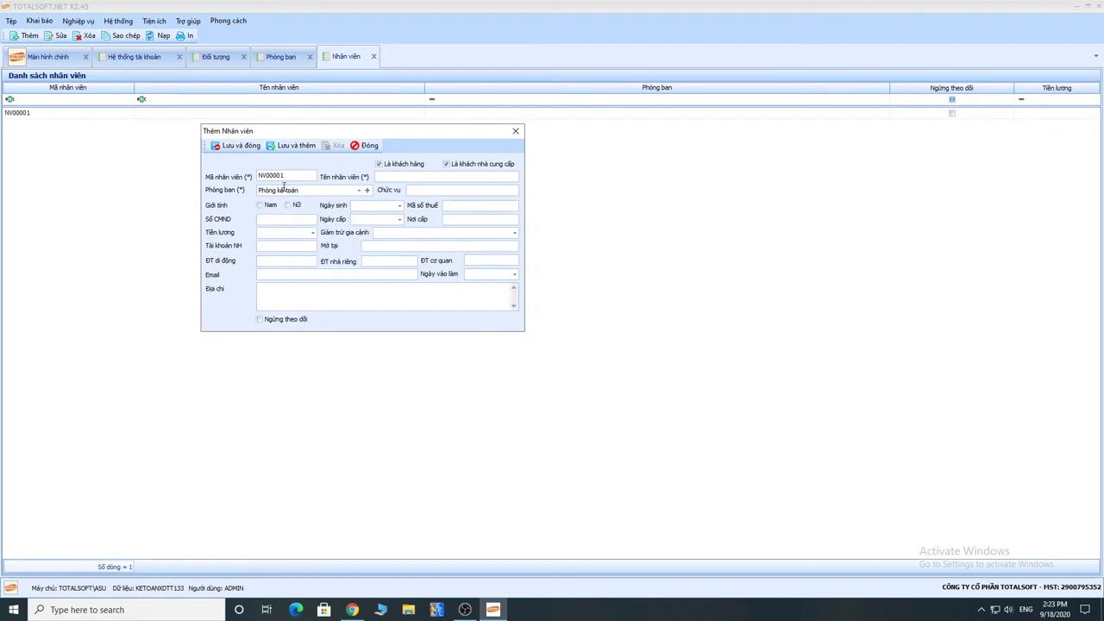
pyautogui.click(260, 206)
# Step: Recheck the department choice and the position field, briefly opening the salary calculator
pyautogui.click(384, 177)
pyautogui.click(358, 191)
pyautogui.click(398, 198)
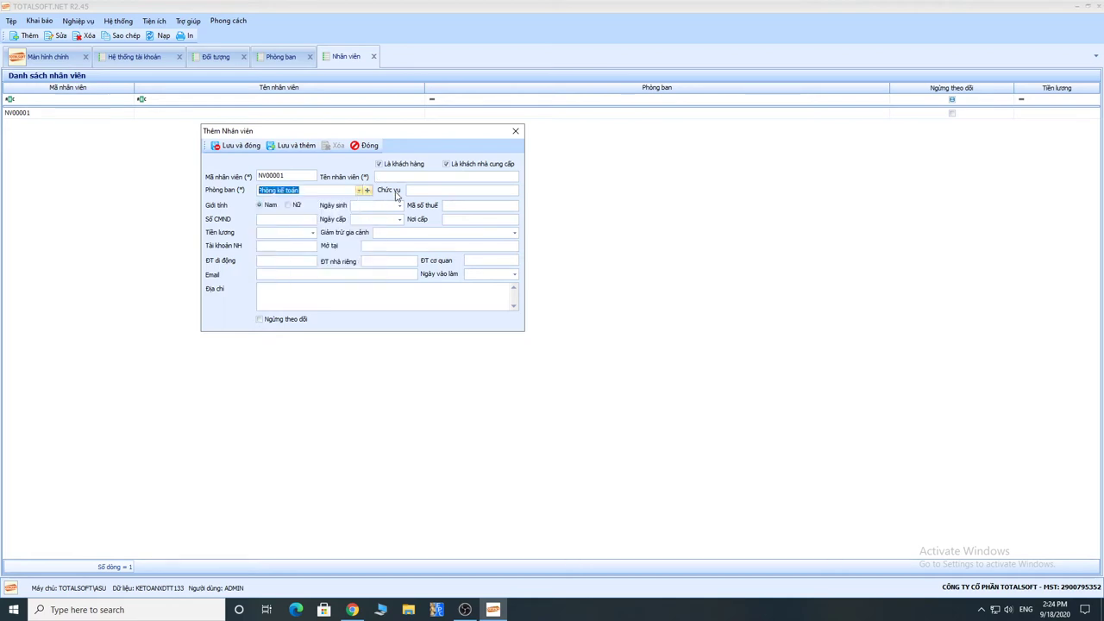
pyautogui.click(416, 191)
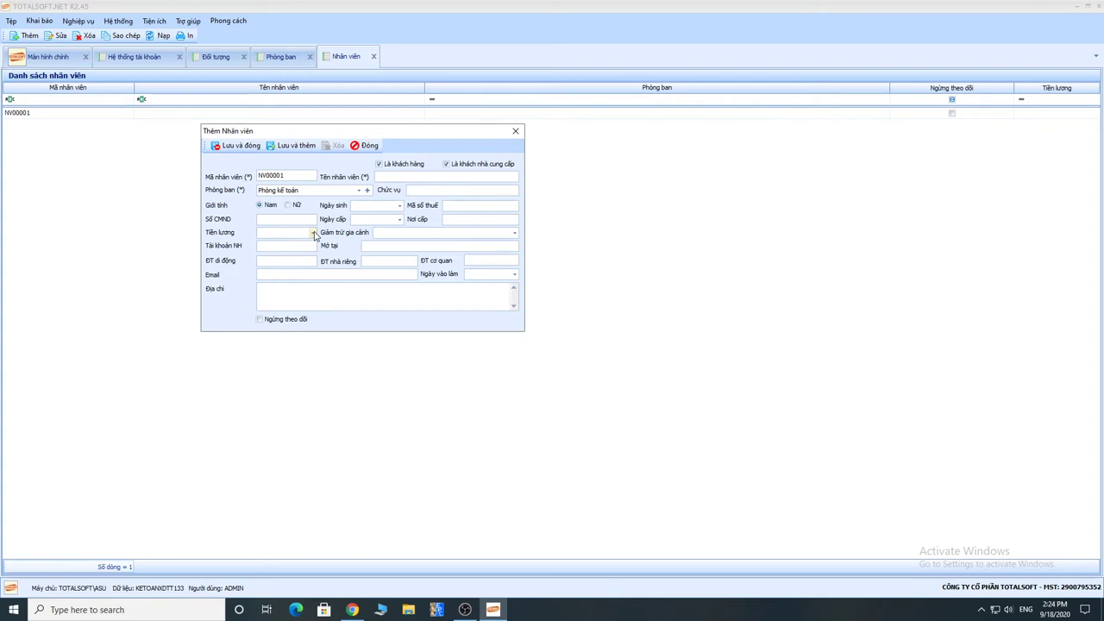
pyautogui.click(309, 232)
pyautogui.click(281, 232)
# Step: Enter the employee's name and position Nhân viên kế toán, then save and close
pyautogui.click(383, 177)
pyautogui.write('NG')
pyautogui.write('f')
pyautogui.click(428, 190)
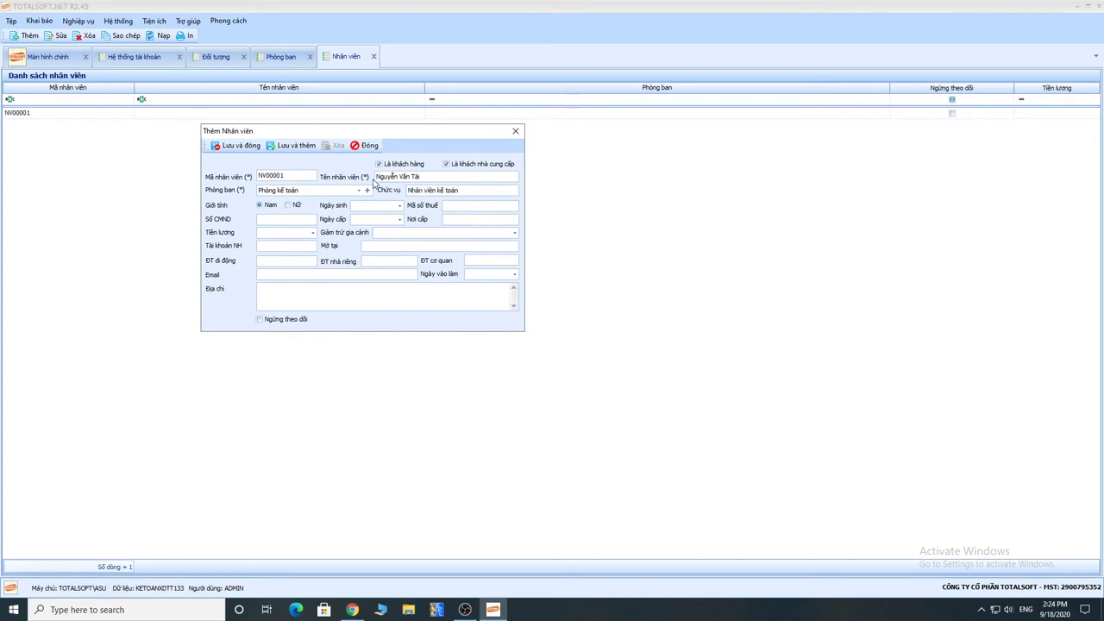
pyautogui.click(243, 146)
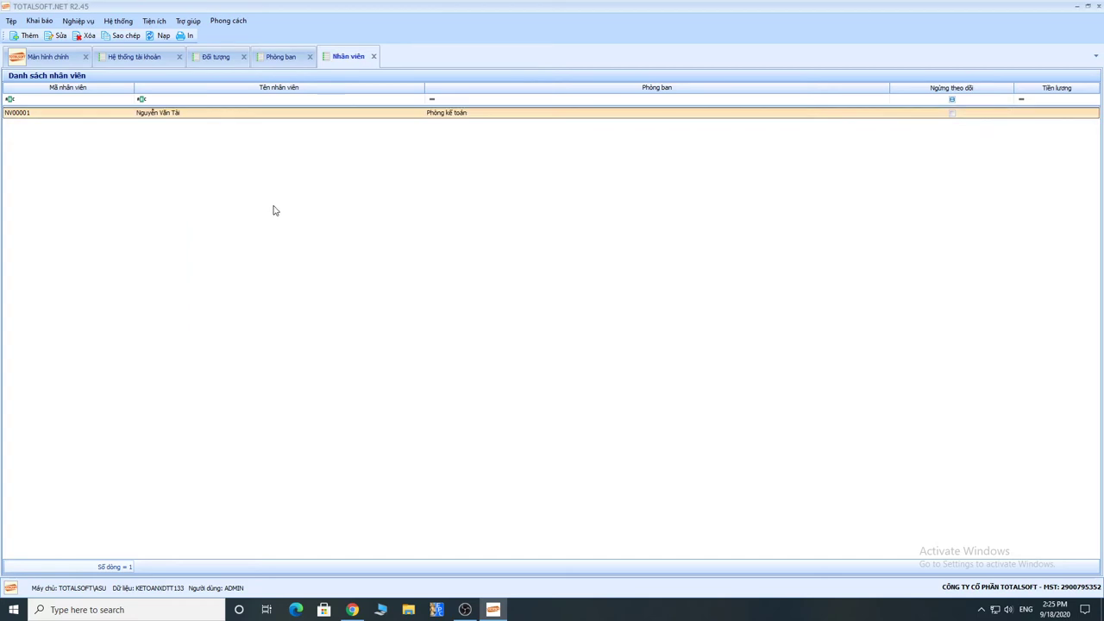
# Step: Reload the Đối tượng customer and supplier list so employee NV00001 appears as the seventh entry
pyautogui.click(45, 23)
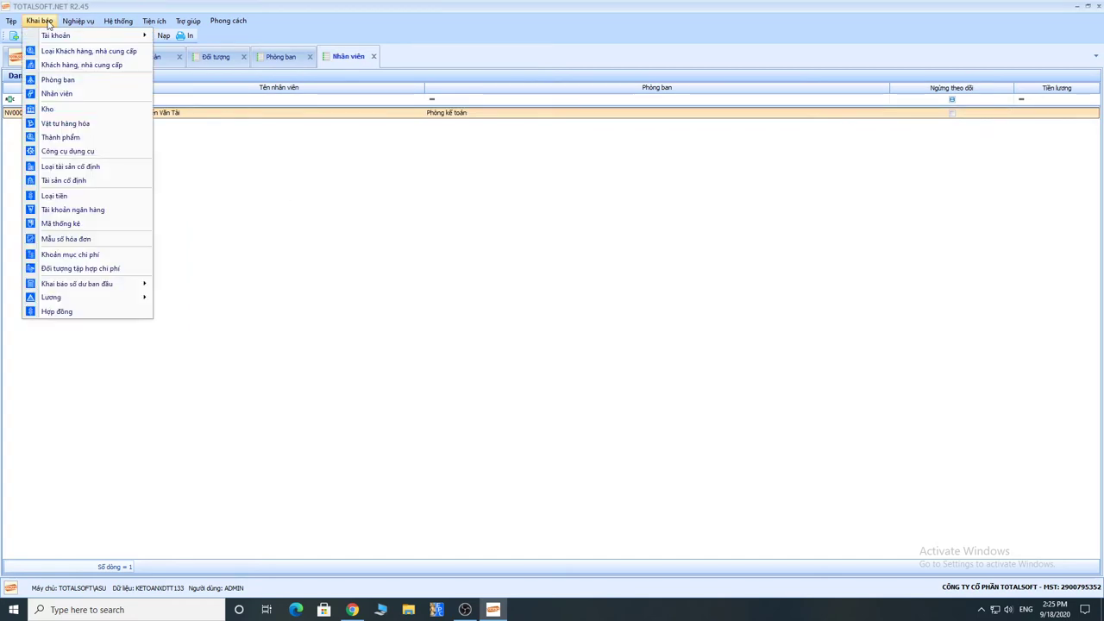
pyautogui.click(307, 112)
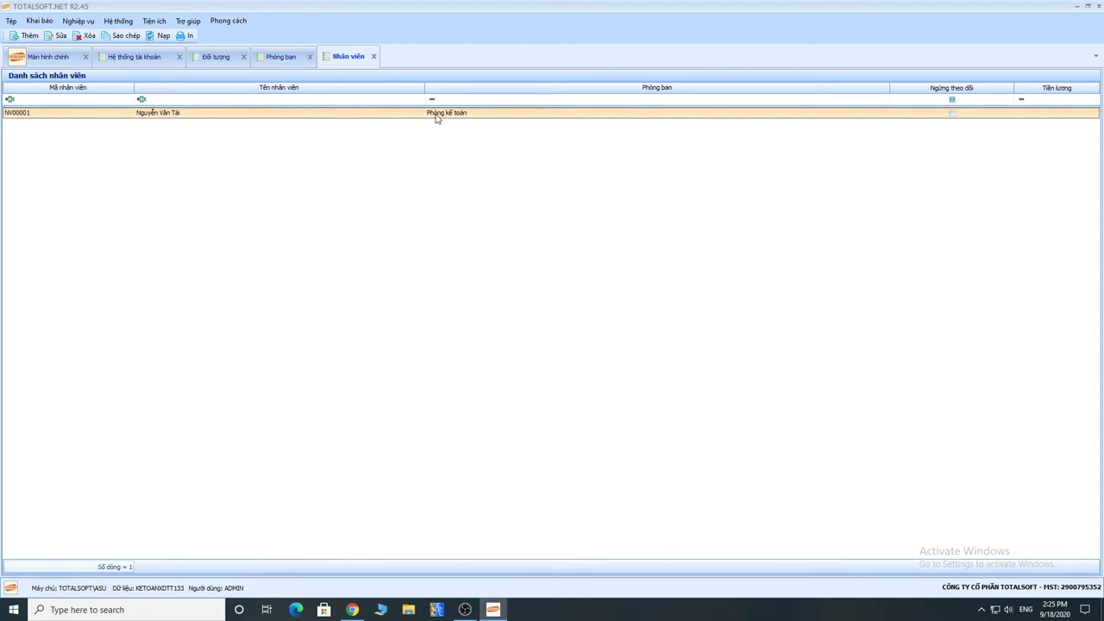
pyautogui.click(215, 60)
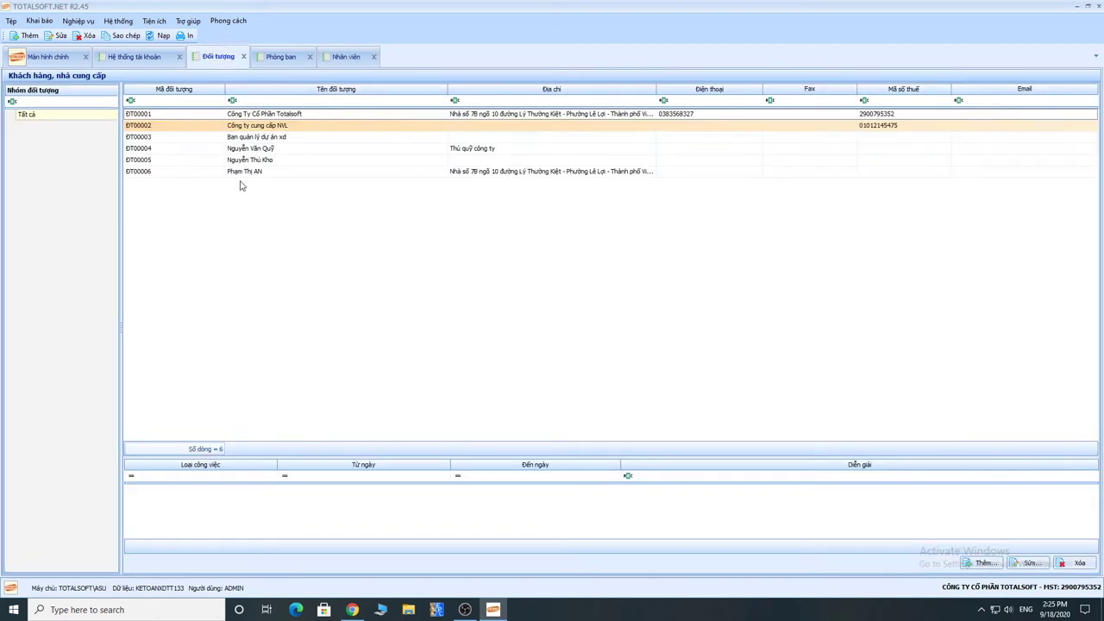
pyautogui.click(155, 37)
pyautogui.click(257, 184)
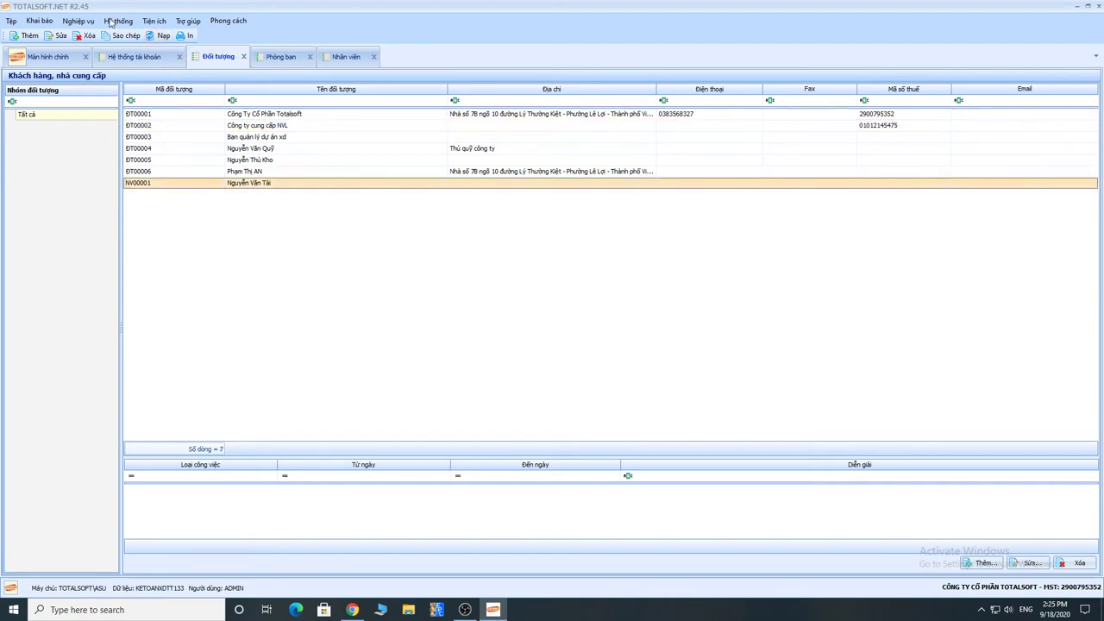
pyautogui.click(41, 22)
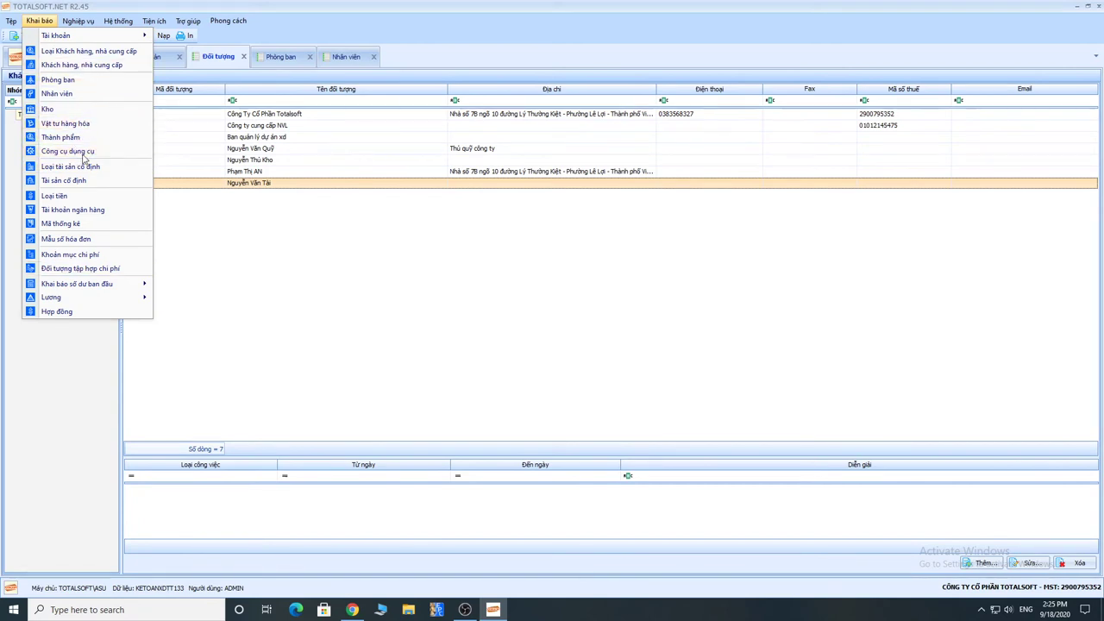
# Step: Open the Kho list and review warehouses kctr1, kctr2 and kctr3 (Kho công trình 1–3)
pyautogui.click(83, 114)
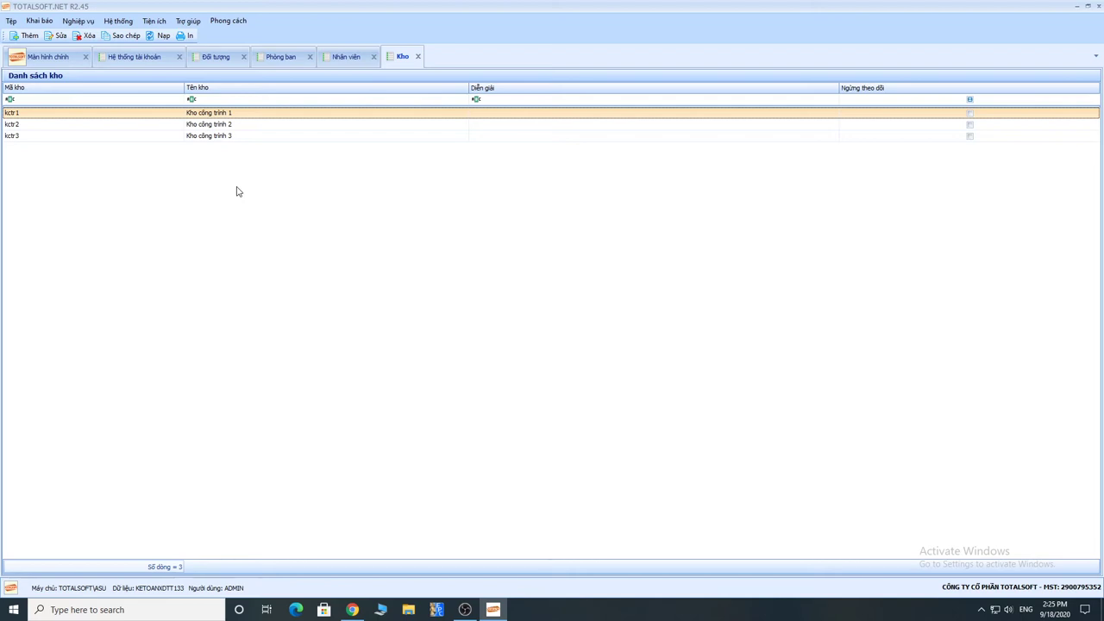
pyautogui.click(223, 126)
pyautogui.click(223, 138)
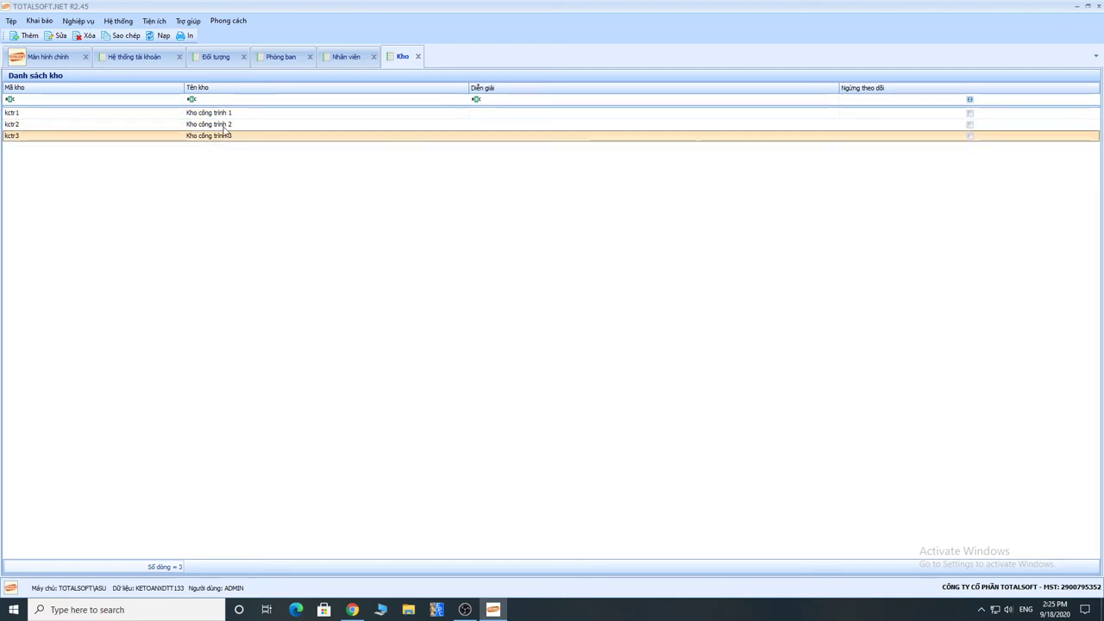
pyautogui.click(224, 126)
pyautogui.click(224, 117)
pyautogui.click(223, 126)
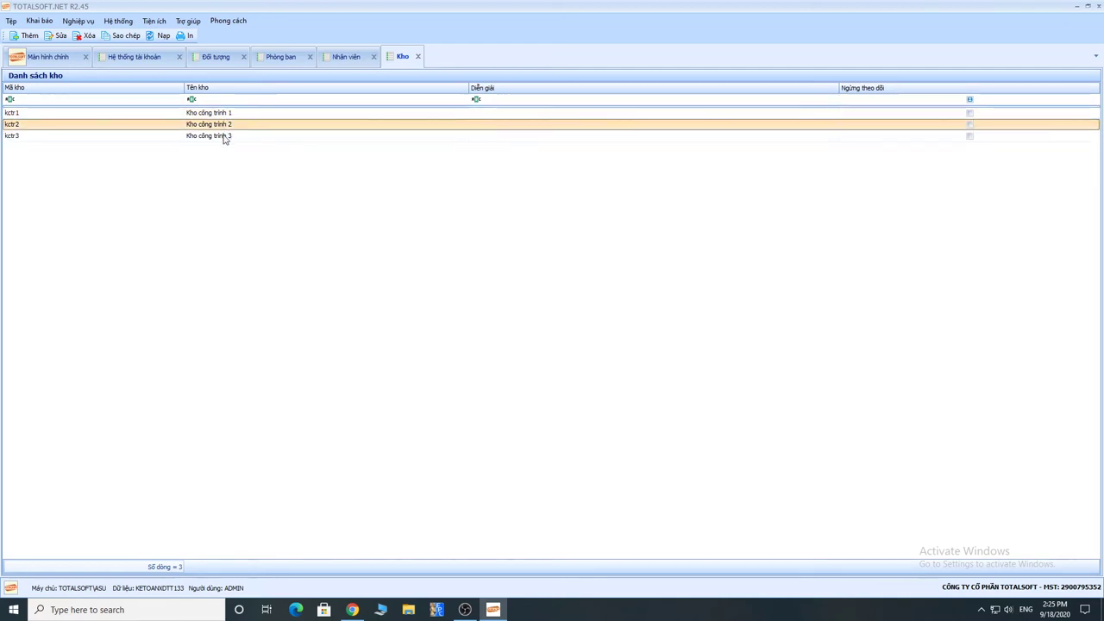
pyautogui.click(230, 137)
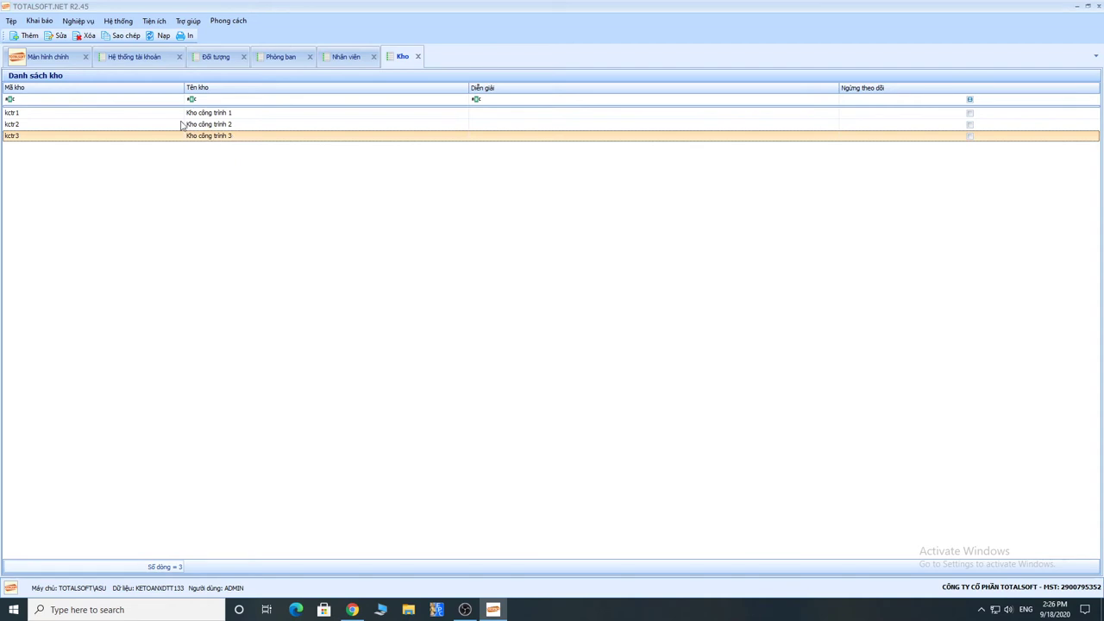
pyautogui.click(231, 114)
pyautogui.click(60, 129)
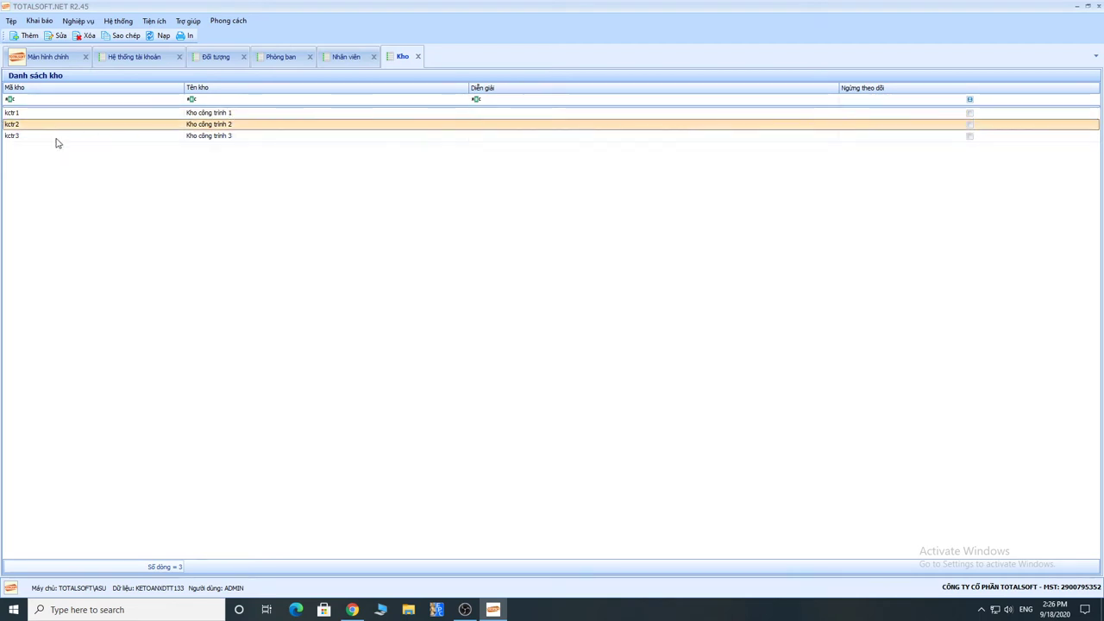
pyautogui.rightClick(47, 150)
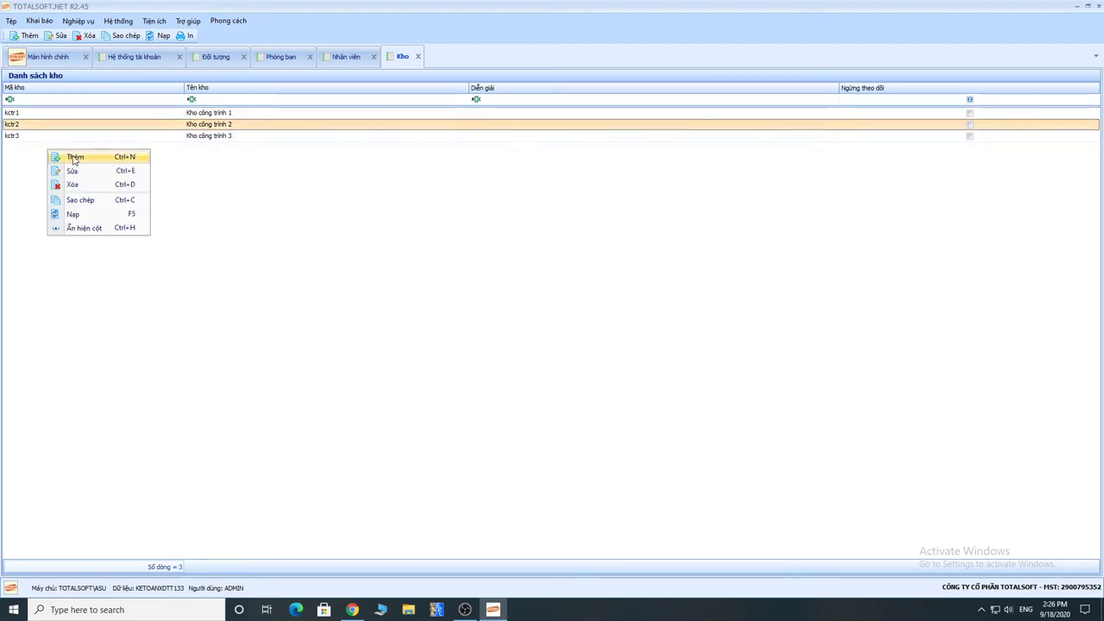
pyautogui.click(72, 157)
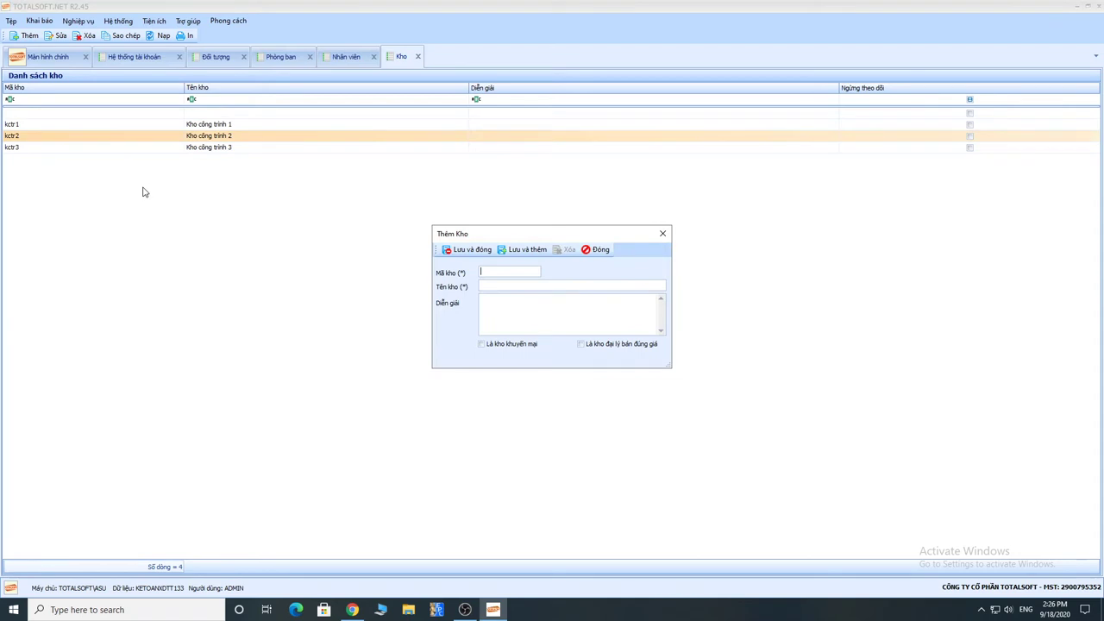
pyautogui.click(597, 249)
pyautogui.click(568, 344)
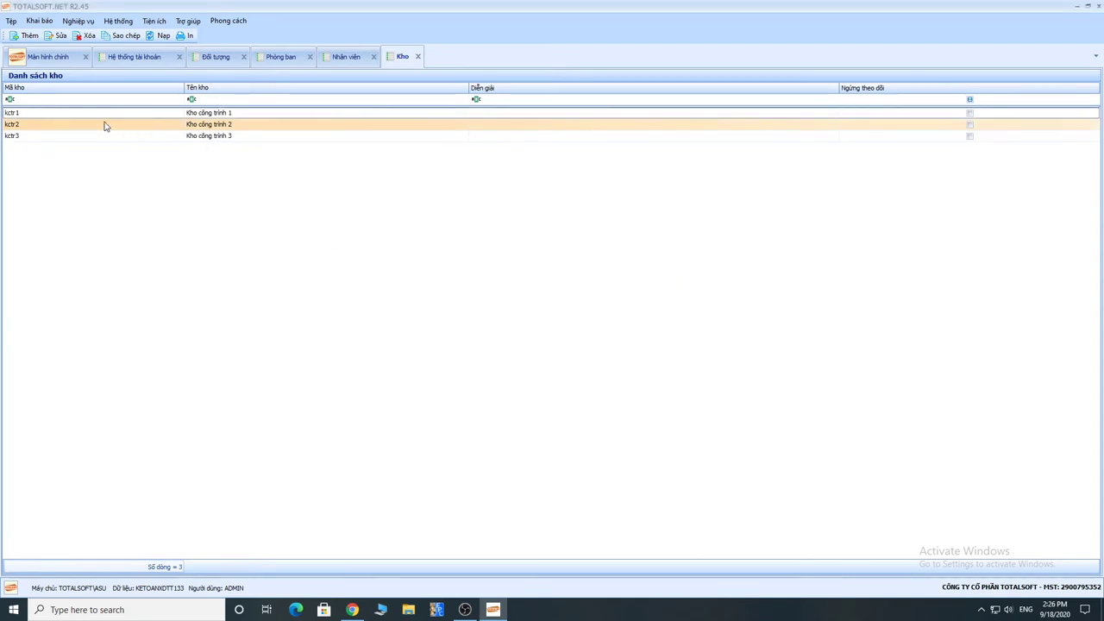
pyautogui.click(36, 115)
pyautogui.click(33, 126)
pyautogui.click(32, 137)
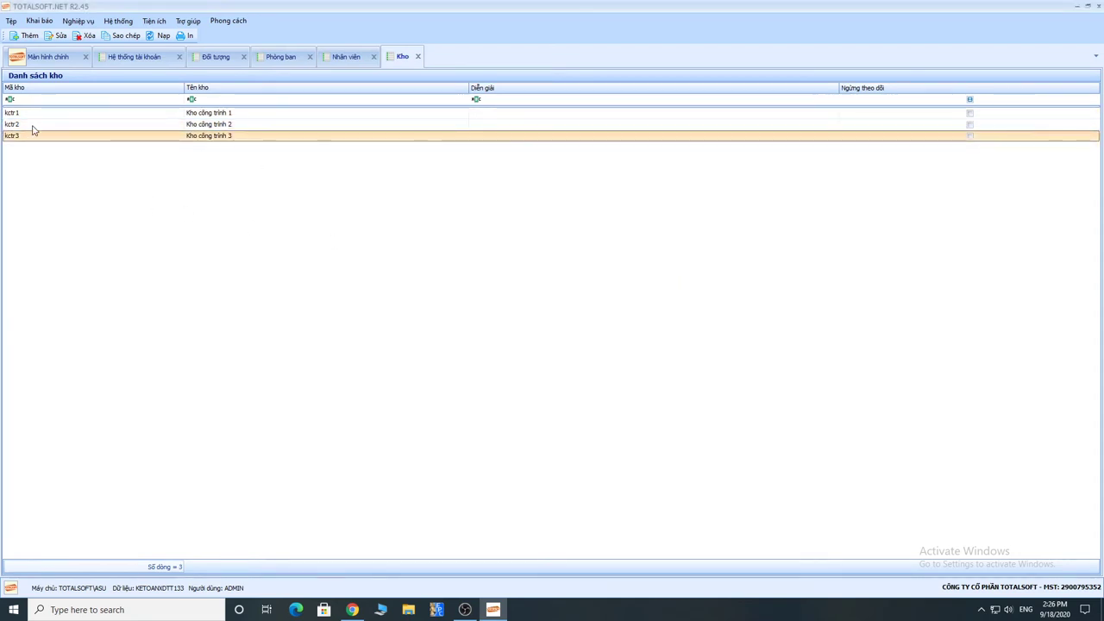
pyautogui.click(33, 126)
pyautogui.click(37, 114)
pyautogui.click(36, 126)
pyautogui.click(38, 136)
pyautogui.click(47, 125)
pyautogui.click(48, 114)
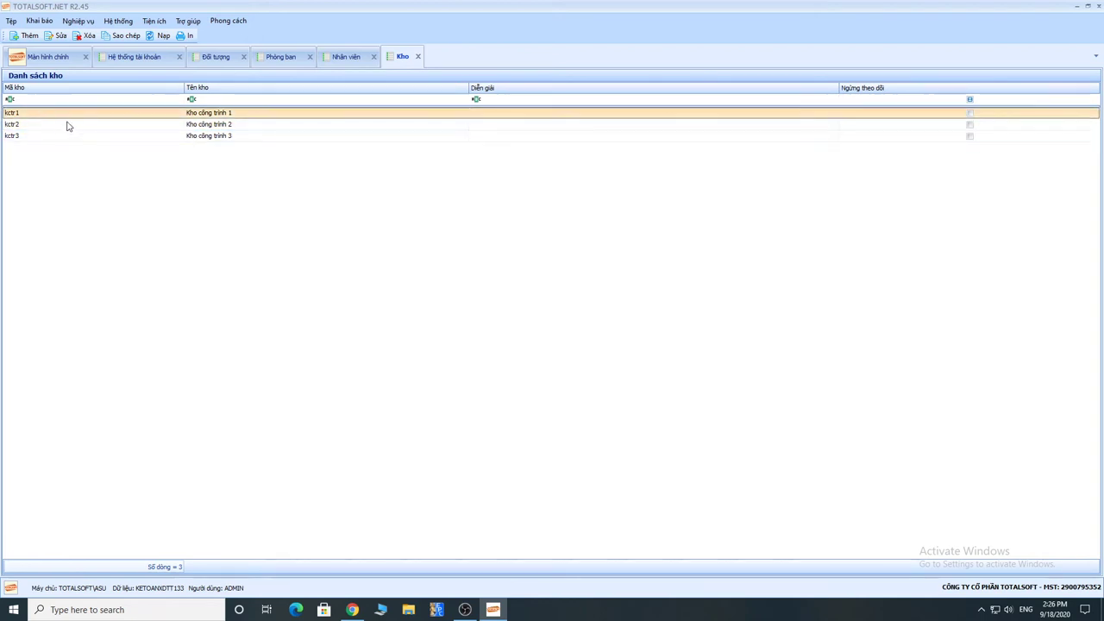
pyautogui.click(228, 126)
pyautogui.click(230, 137)
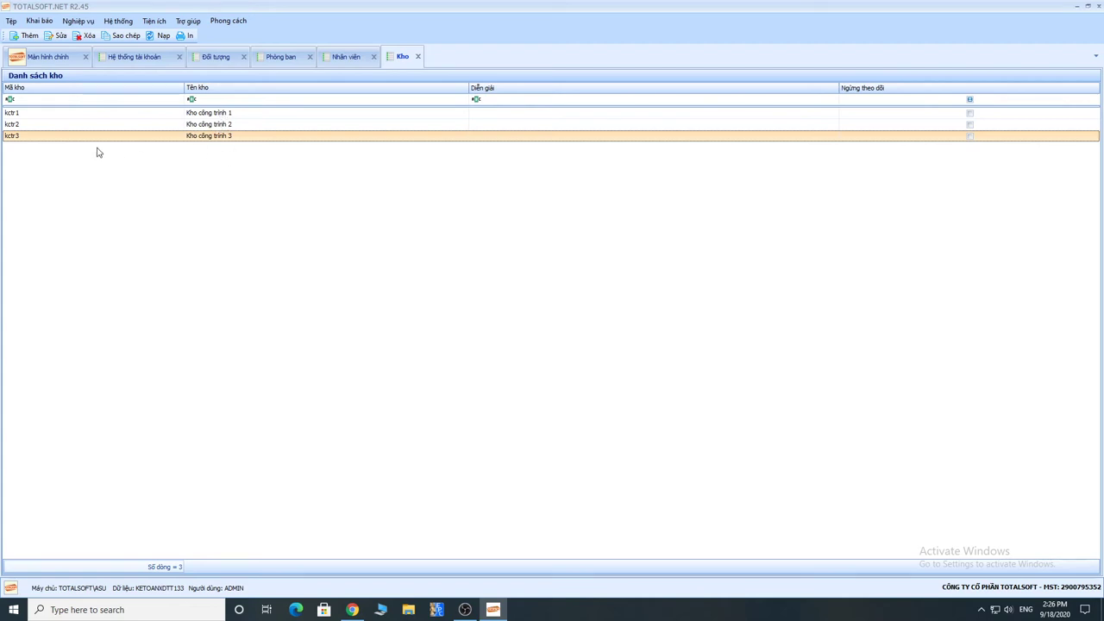
pyautogui.rightClick(63, 149)
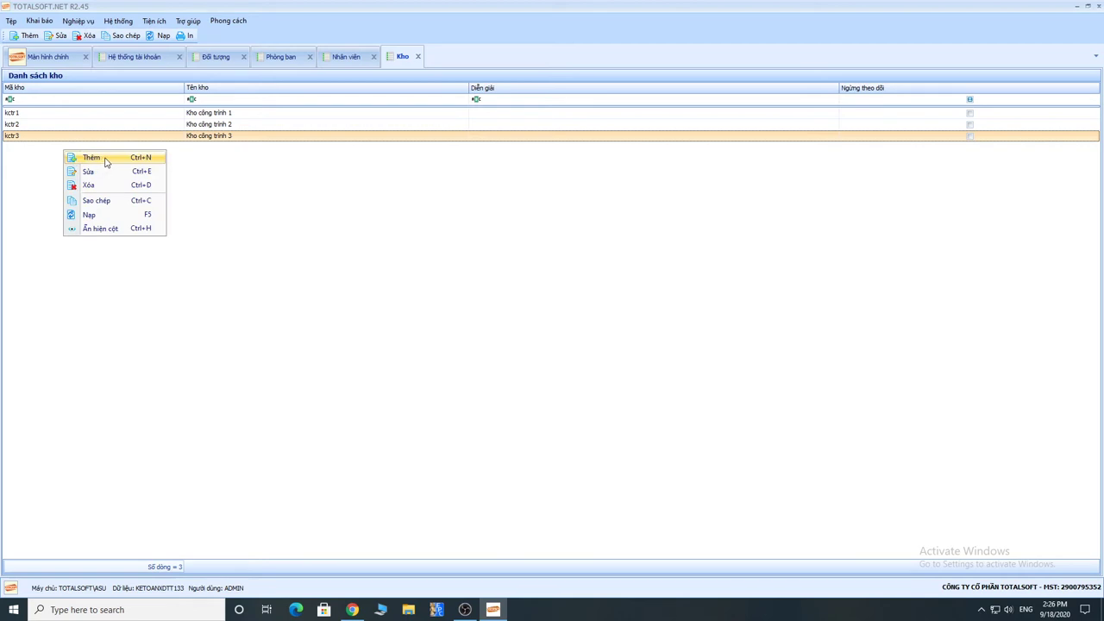
pyautogui.click(15, 140)
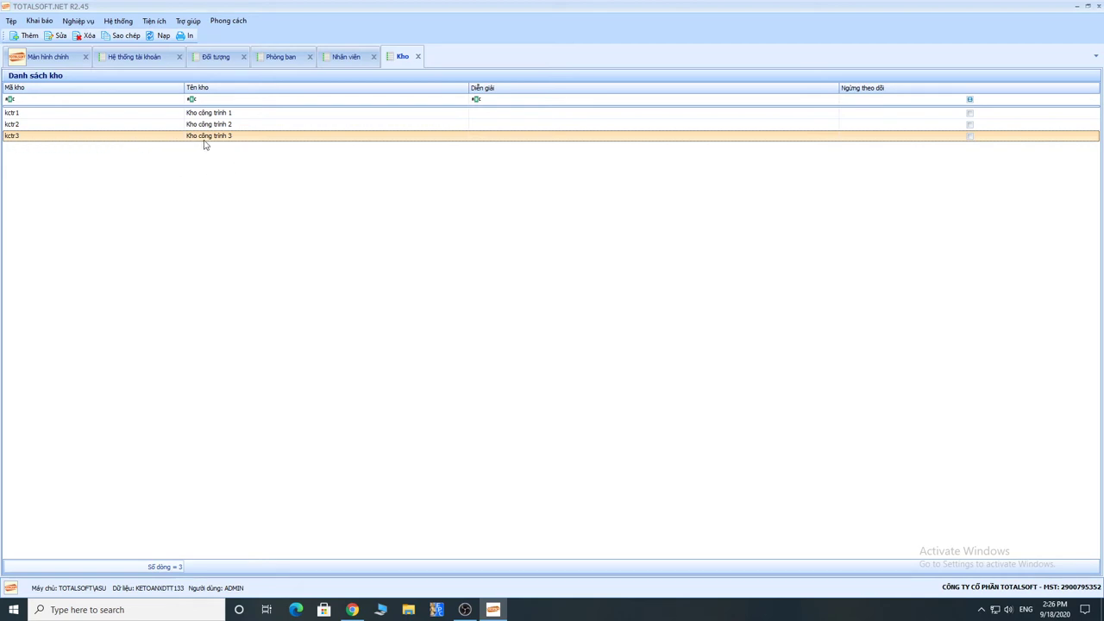
# Step: Open the Vật tư, hàng hóa list and browse items VT00001–VT00004
pyautogui.click(40, 21)
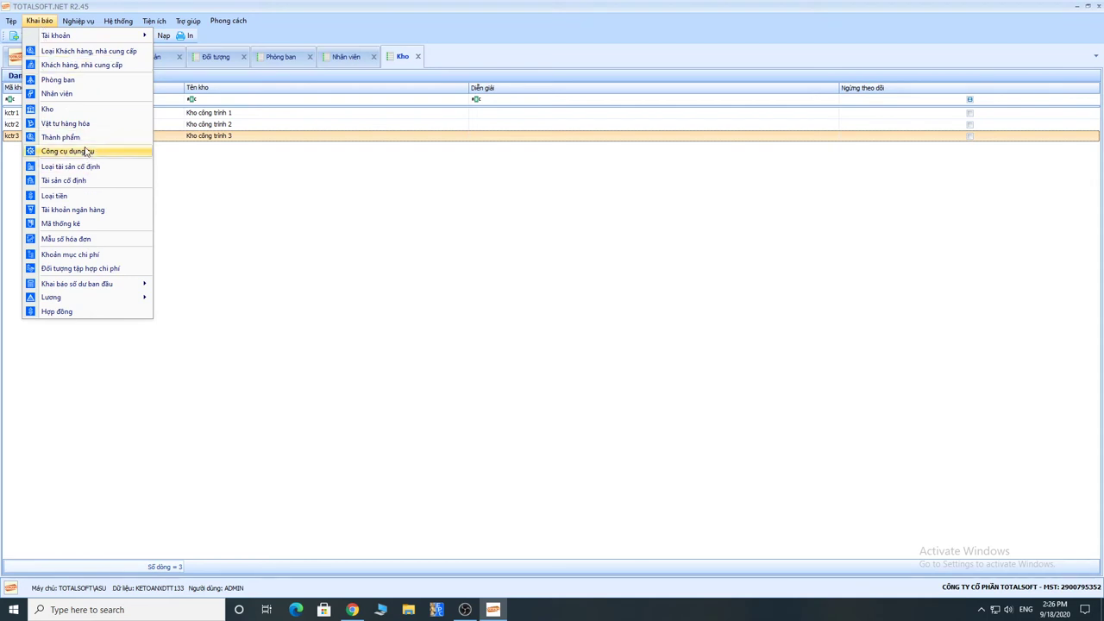
pyautogui.click(64, 126)
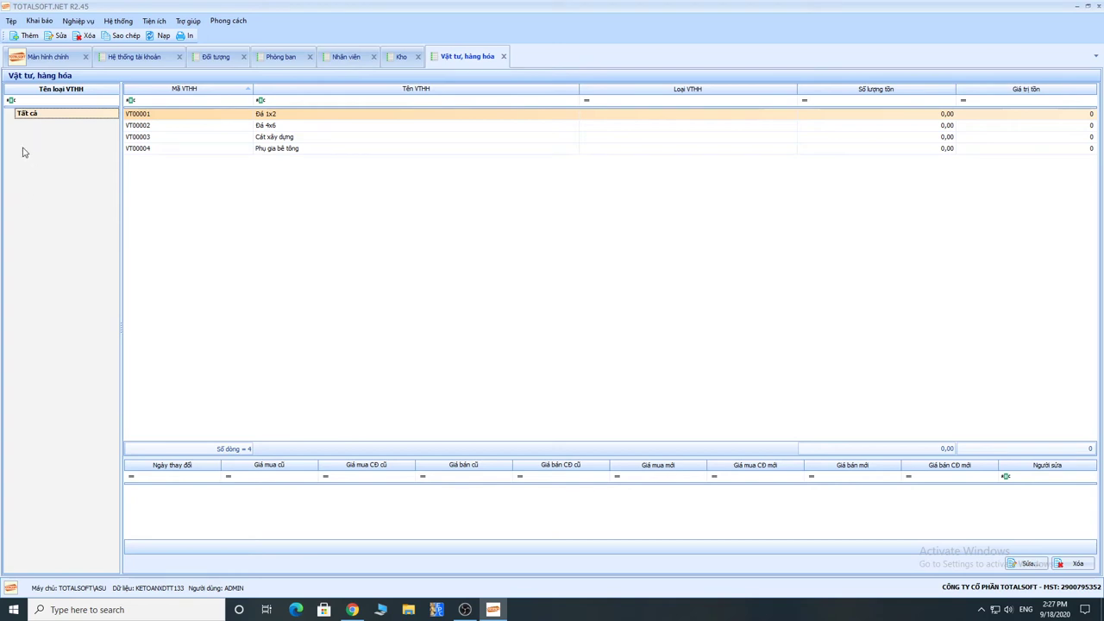
pyautogui.moveTo(288, 139); pyautogui.dragTo(216, 177)
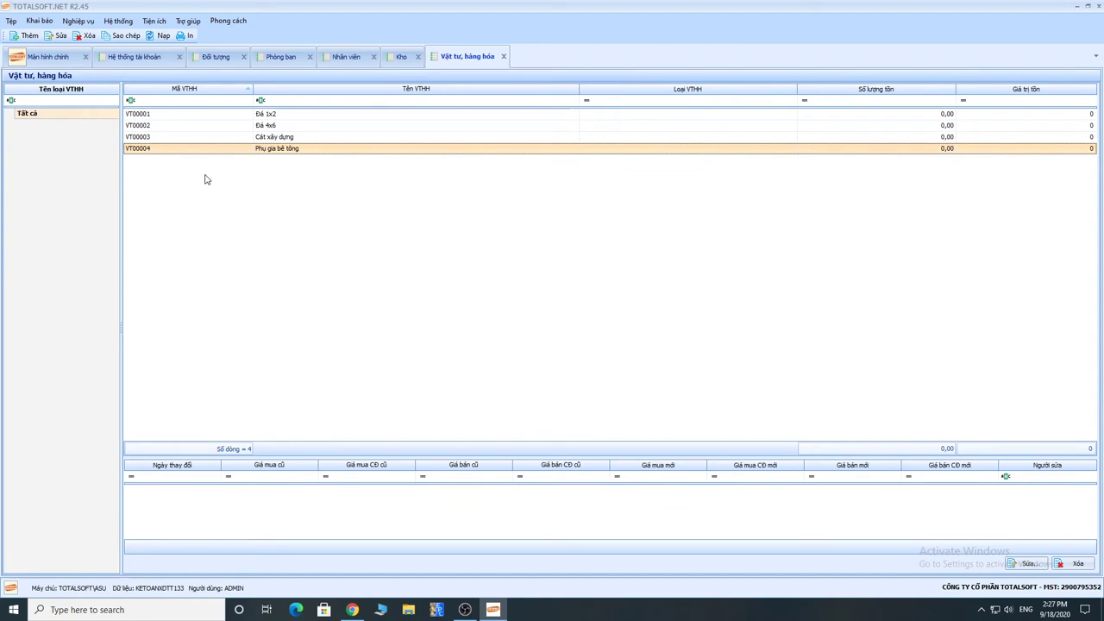
pyautogui.rightClick(205, 176)
# Step: Add a new material VT00005 and look through its Kho and Tính chất choices
pyautogui.click(238, 182)
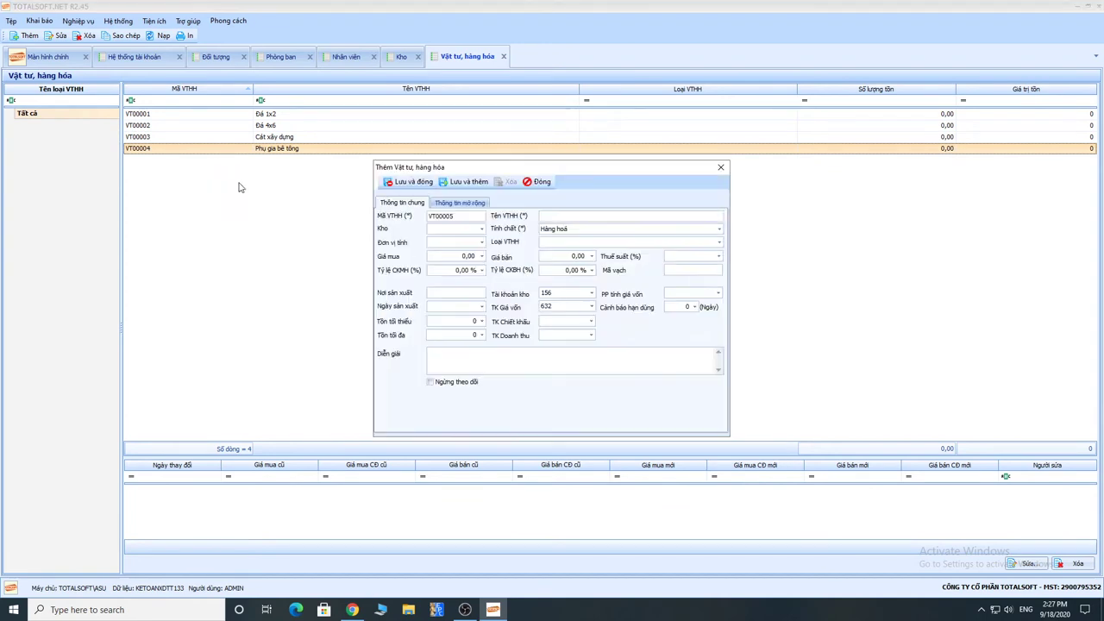
pyautogui.moveTo(544, 169); pyautogui.dragTo(404, 131)
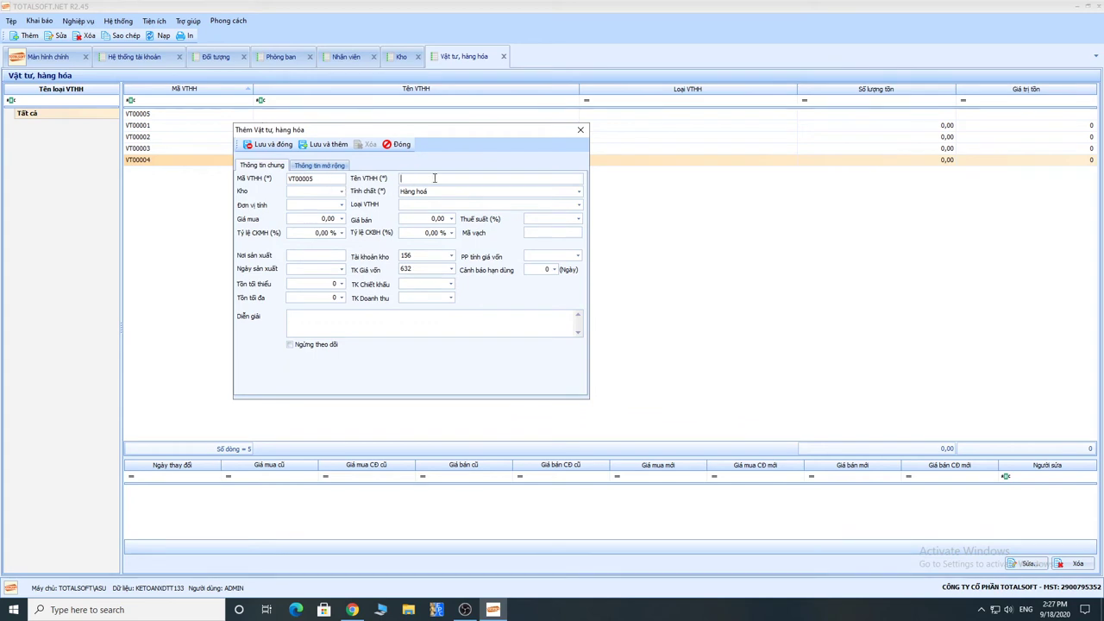
pyautogui.click(341, 191)
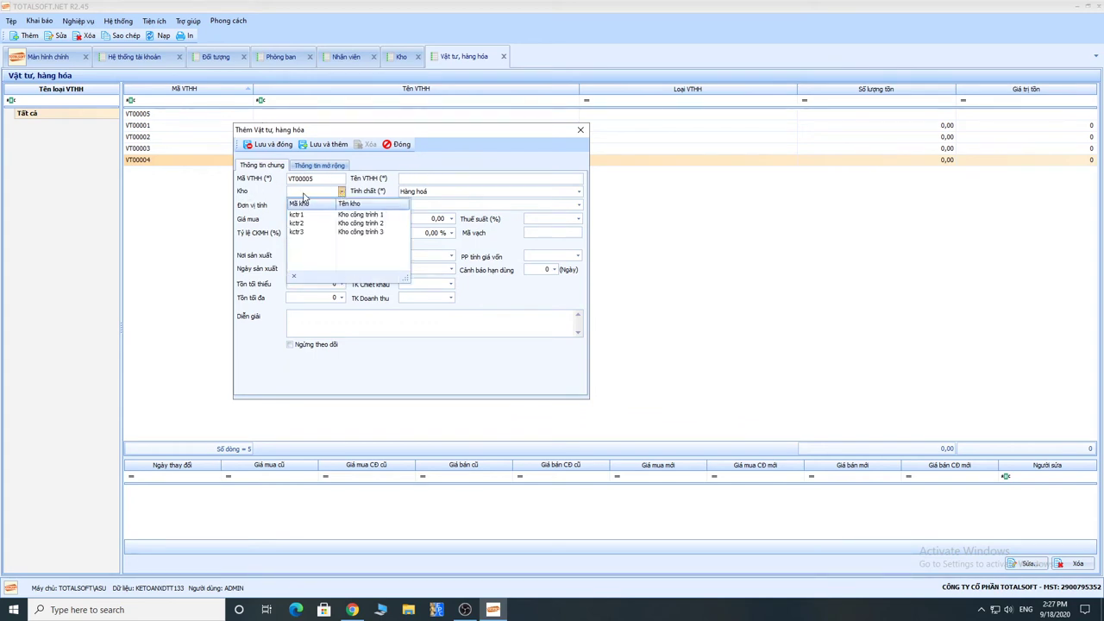
pyautogui.click(268, 197)
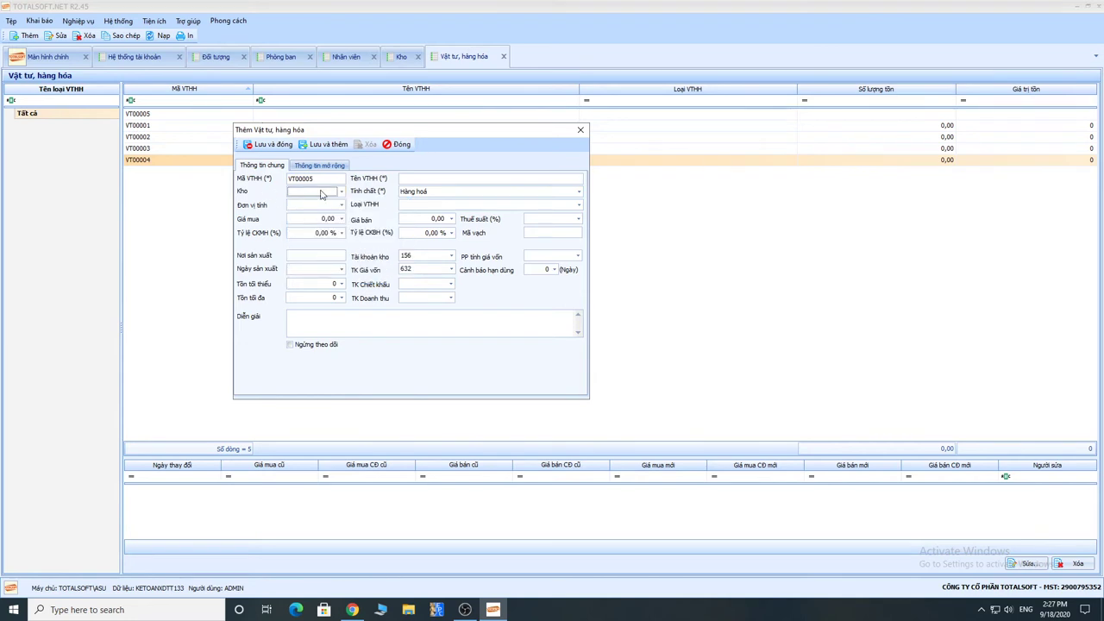
pyautogui.moveTo(400, 135); pyautogui.dragTo(417, 130)
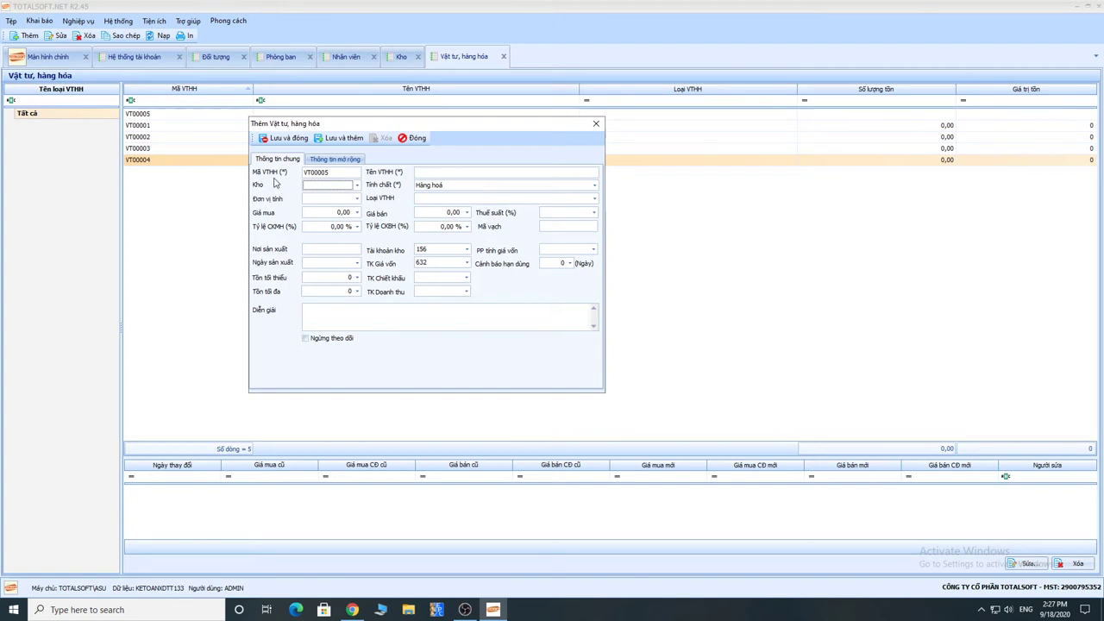
pyautogui.click(356, 187)
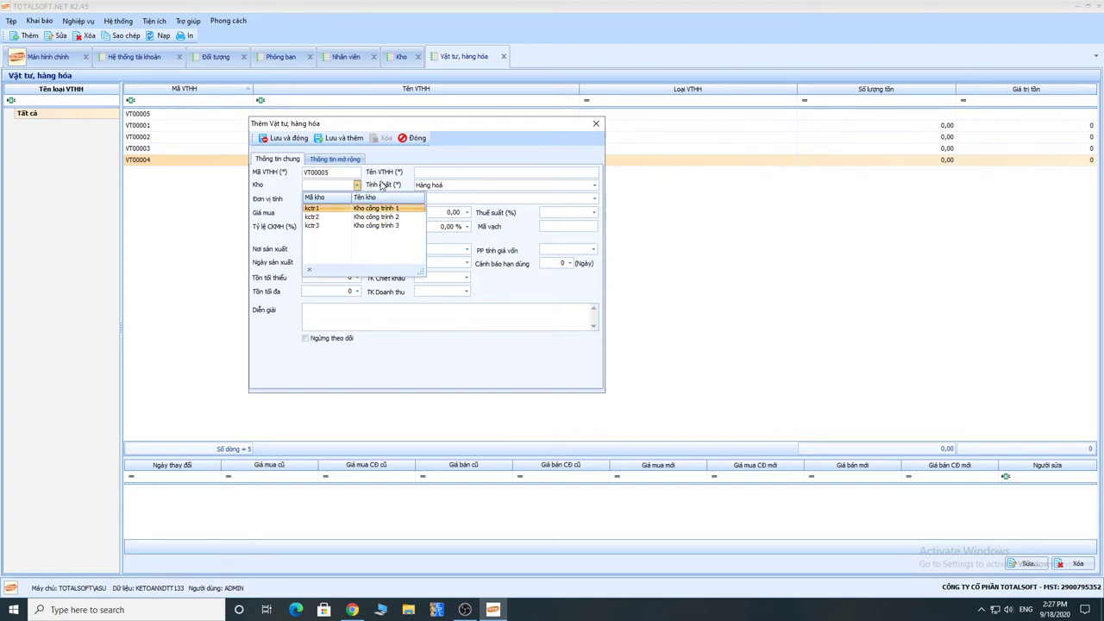
pyautogui.click(286, 194)
pyautogui.click(436, 185)
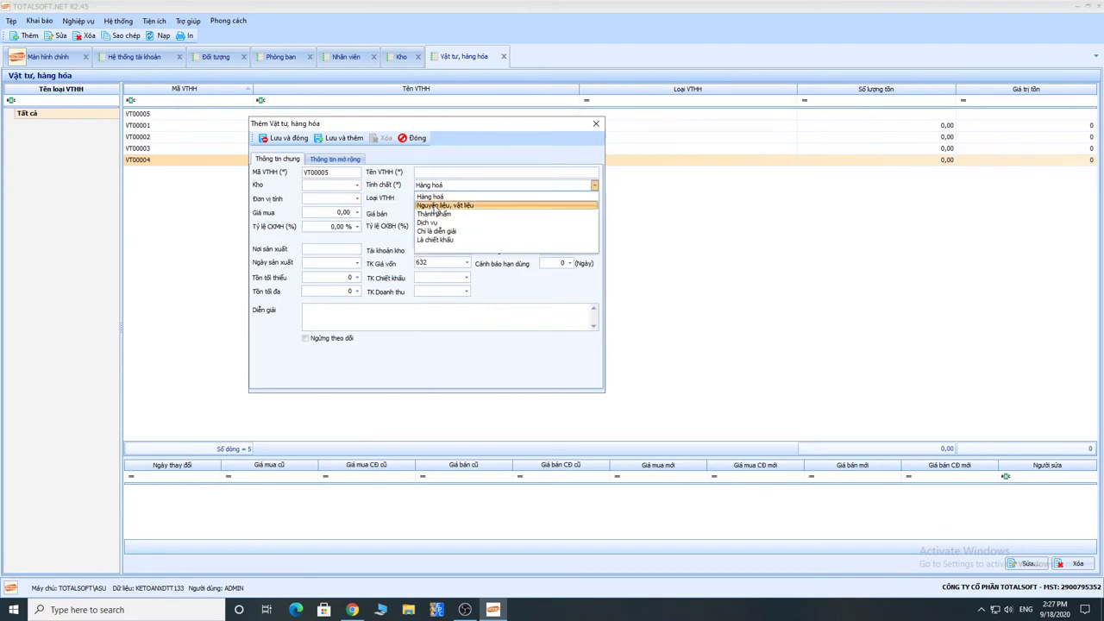
# Step: Set VT00005's nature to Nguyên liệu, vật liệu and its cost-of-goods account to 154
pyautogui.click(434, 206)
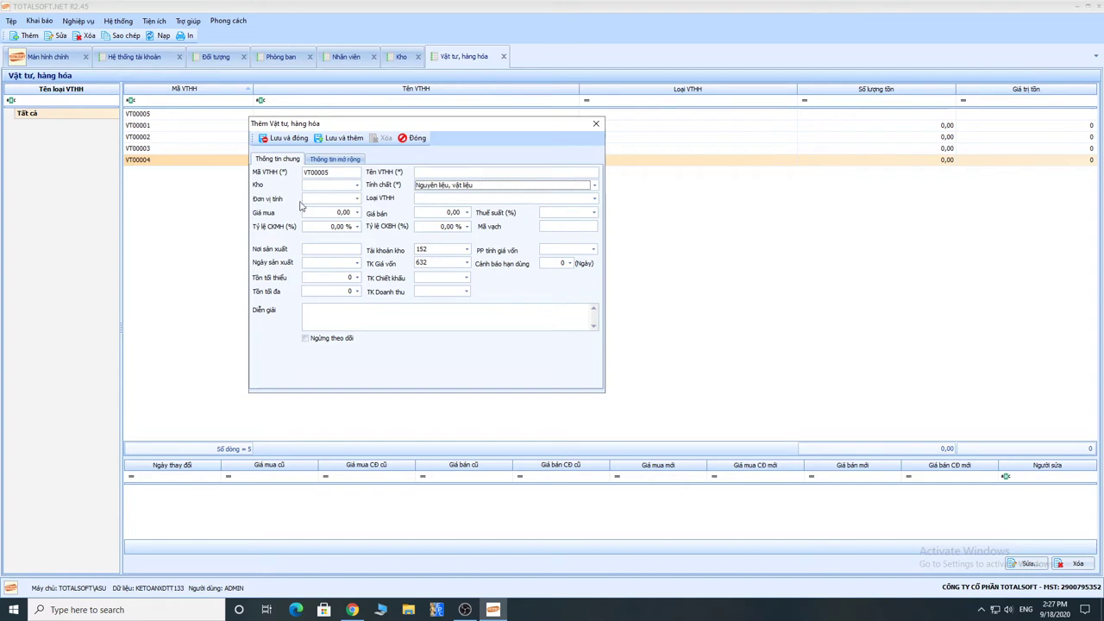
pyautogui.click(329, 201)
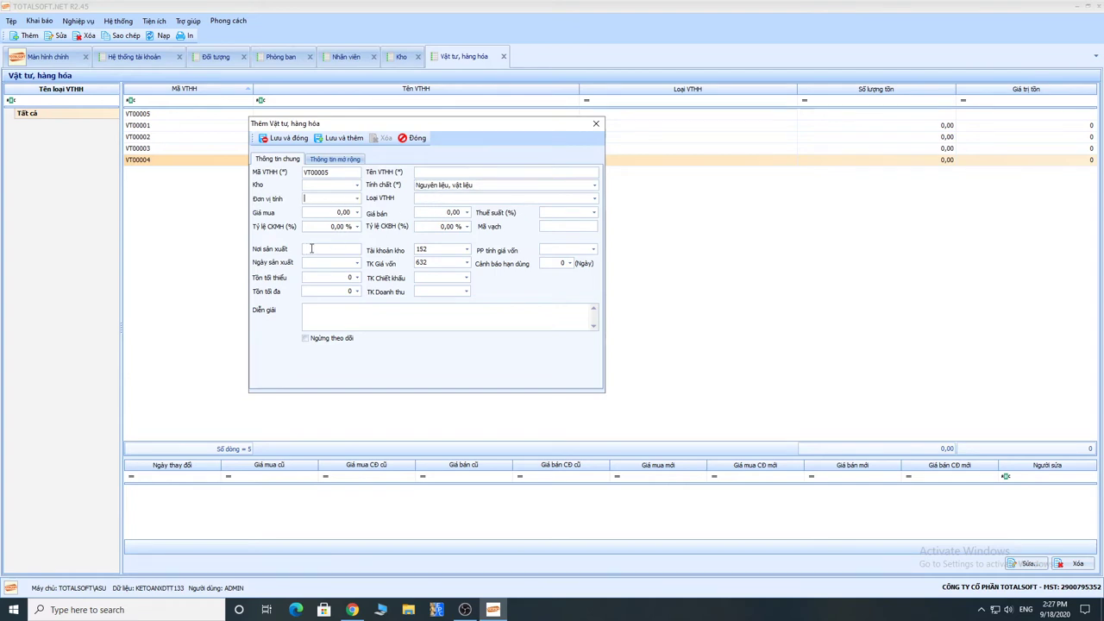
pyautogui.click(441, 264)
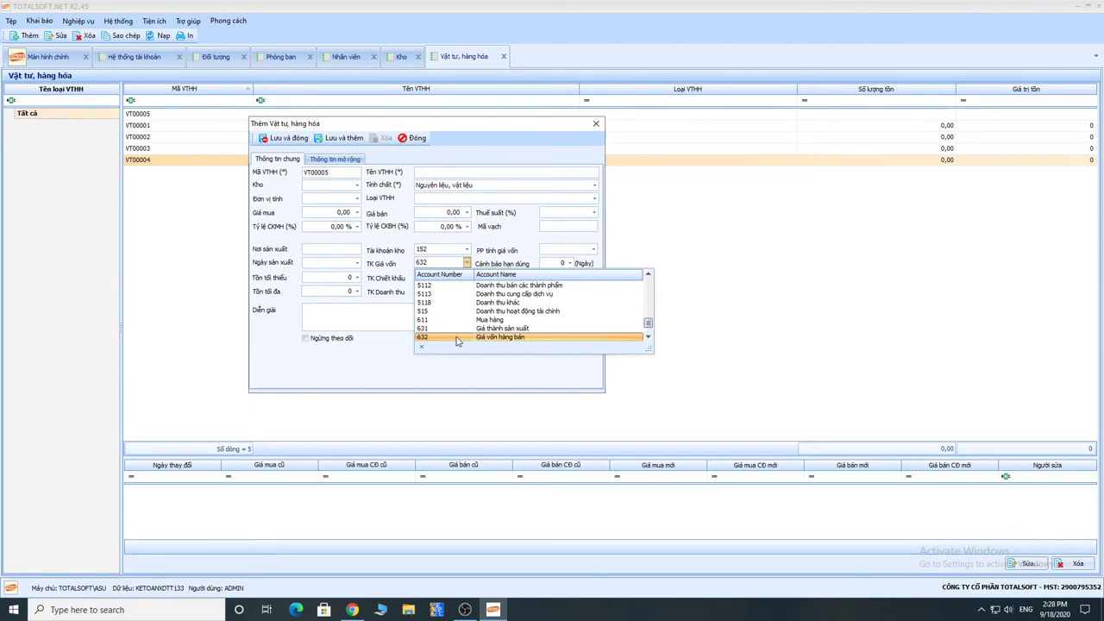
pyautogui.moveTo(648, 323); pyautogui.dragTo(648, 290)
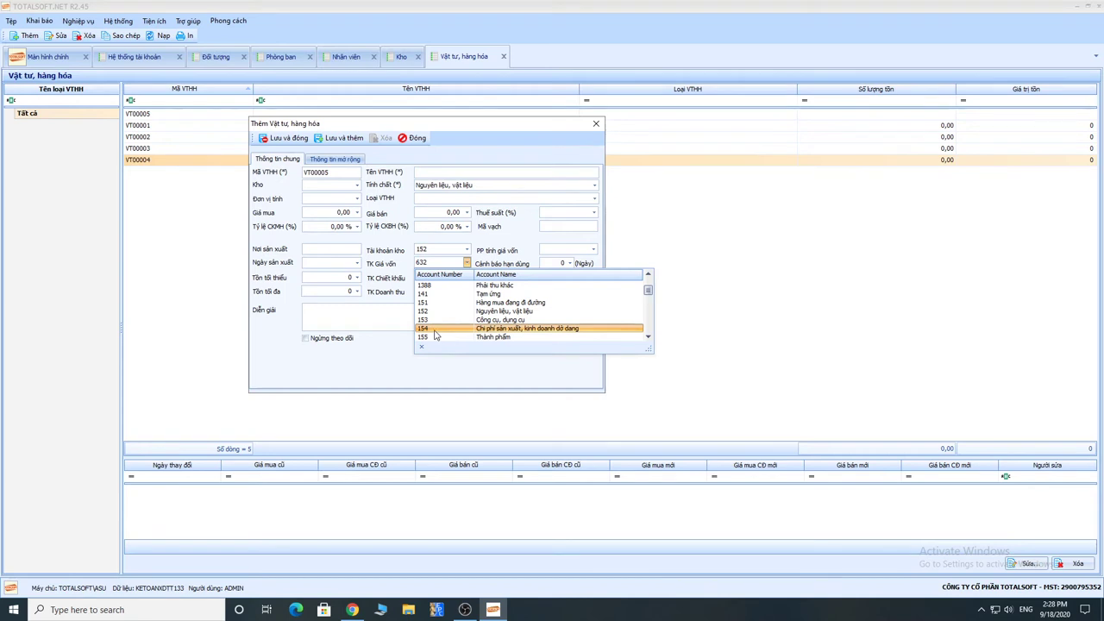
pyautogui.click(433, 333)
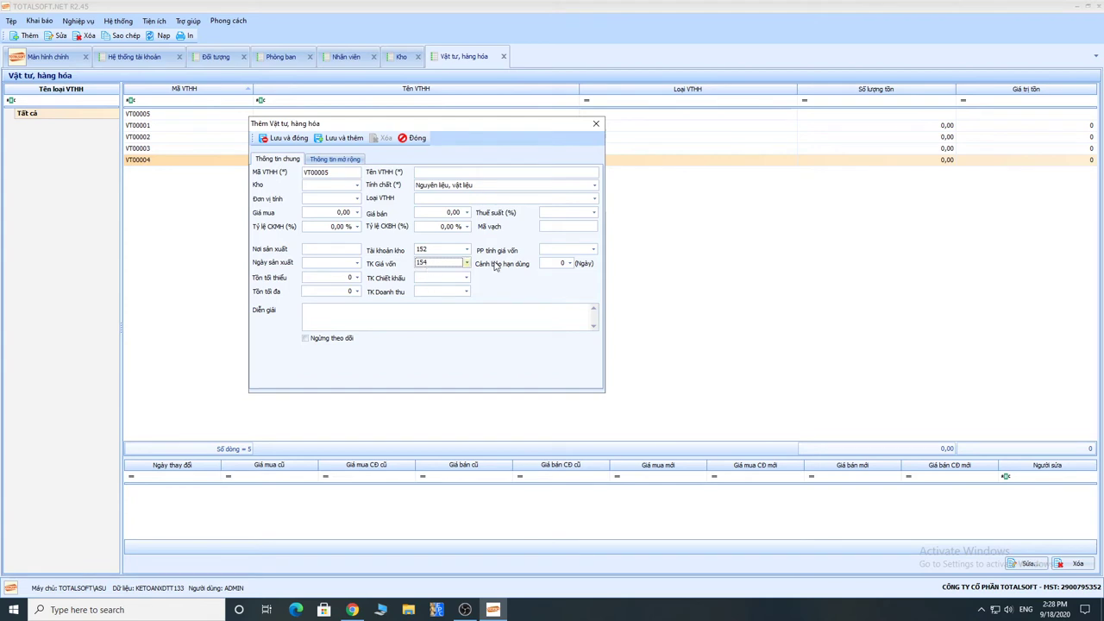
pyautogui.moveTo(430, 124); pyautogui.dragTo(473, 125)
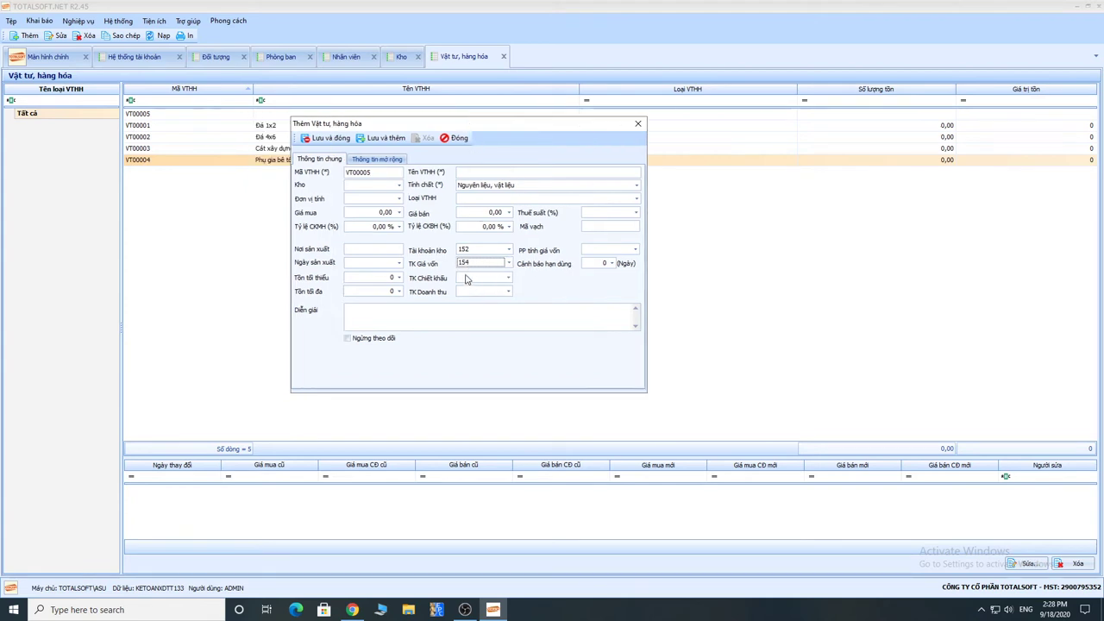
# Step: Choose Bình quân cuối kỳ costing, then close the VT00005 form without saving
pyautogui.click(633, 250)
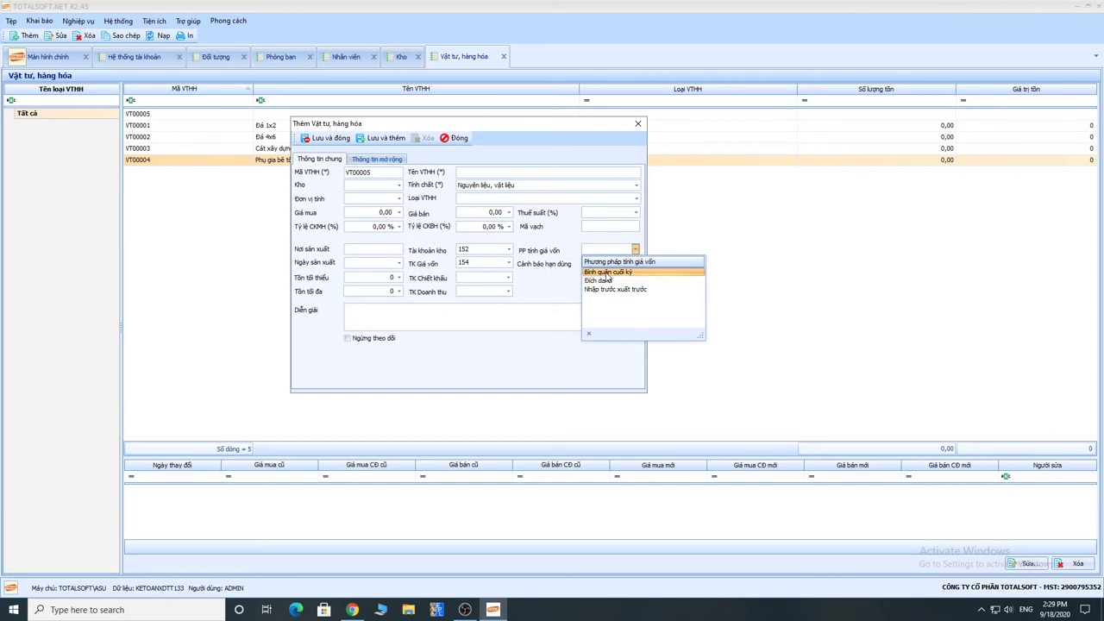
pyautogui.click(608, 272)
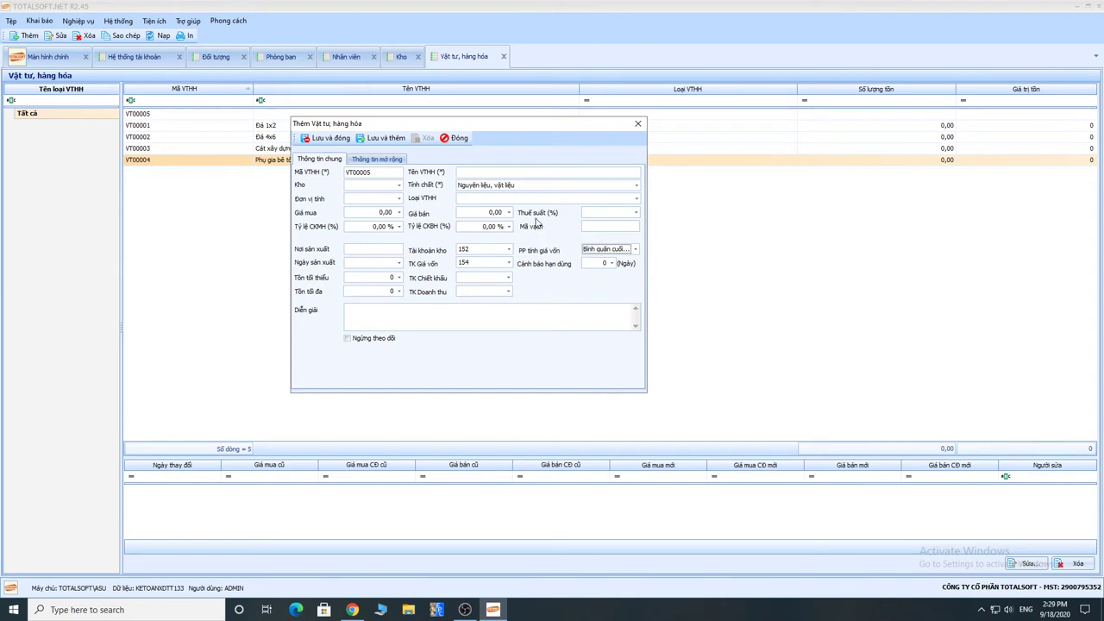
pyautogui.click(593, 251)
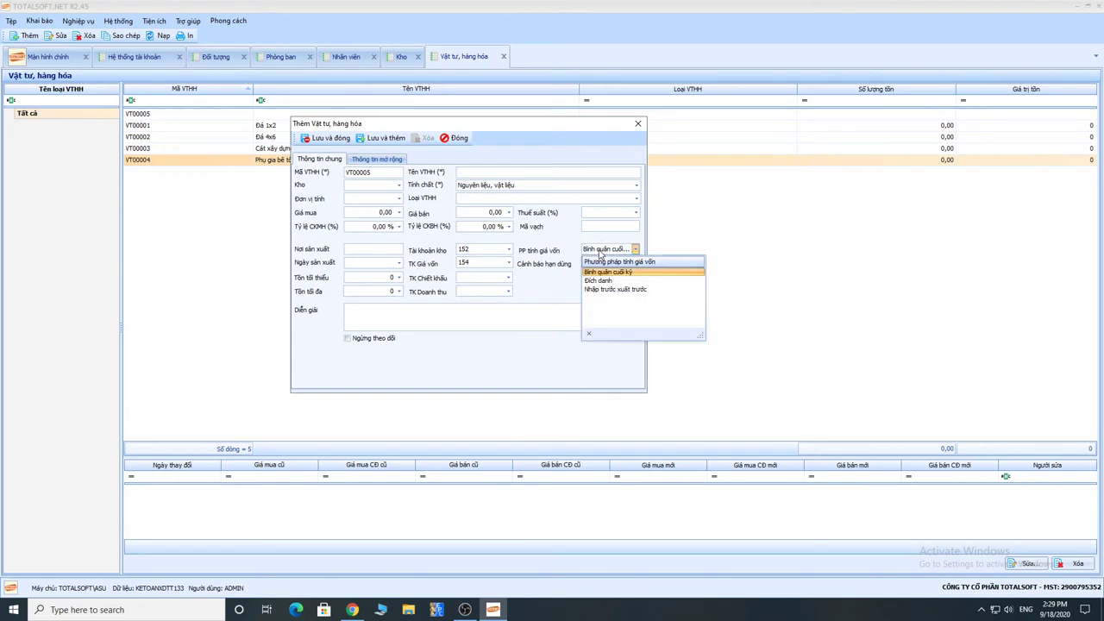
pyautogui.click(552, 249)
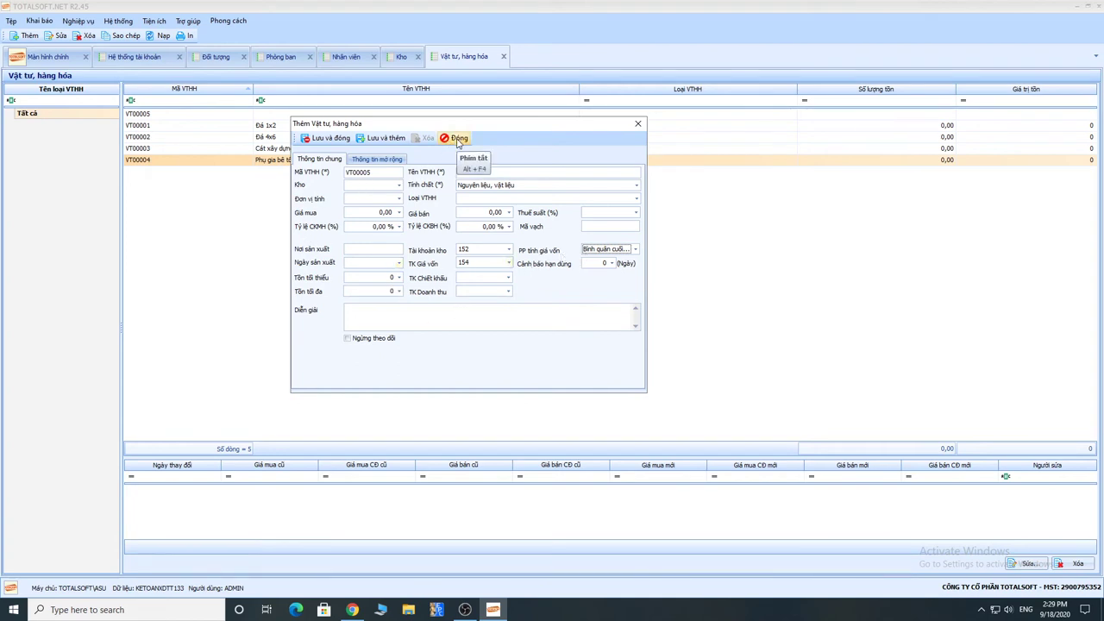
pyautogui.click(455, 138)
pyautogui.click(566, 343)
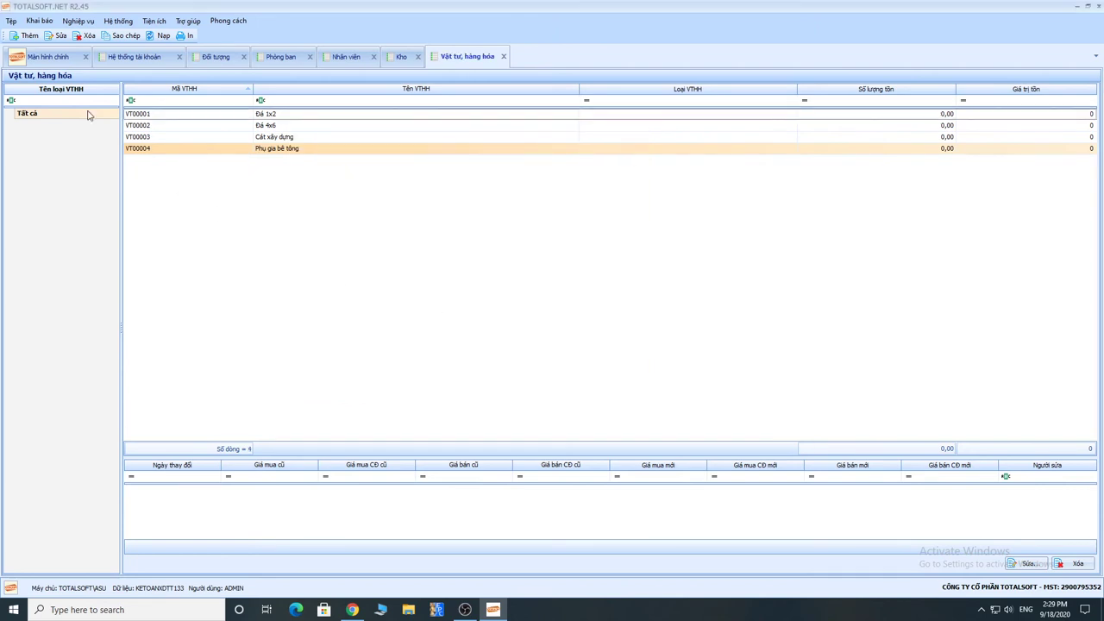
# Step: Open the Công cụ dụng cụ list and start a new tool record CCDC00003
pyautogui.click(34, 23)
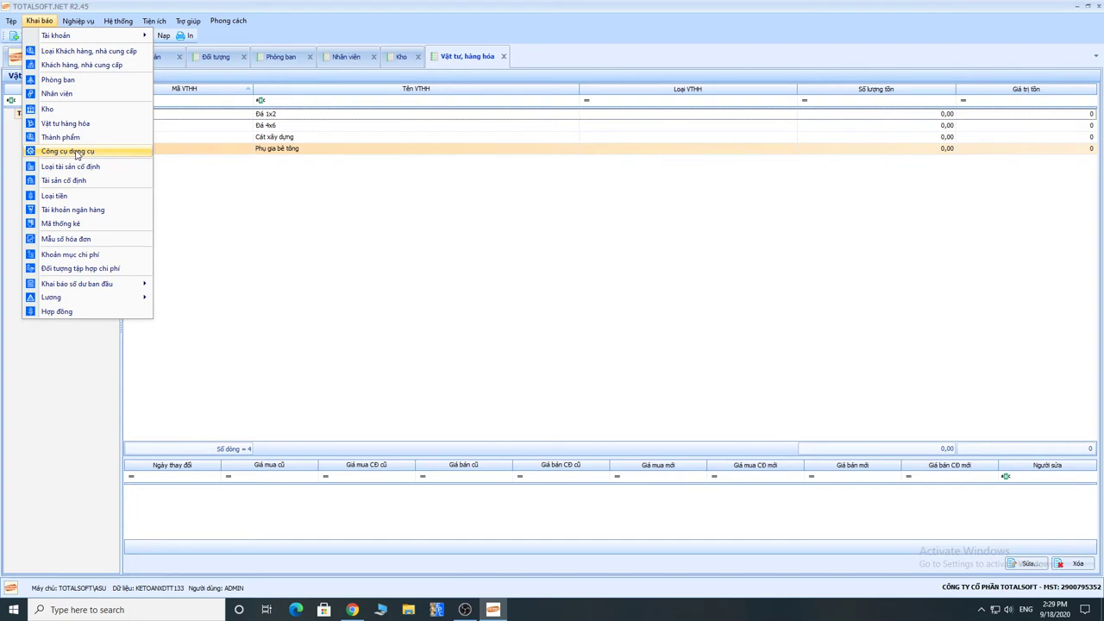
pyautogui.click(76, 153)
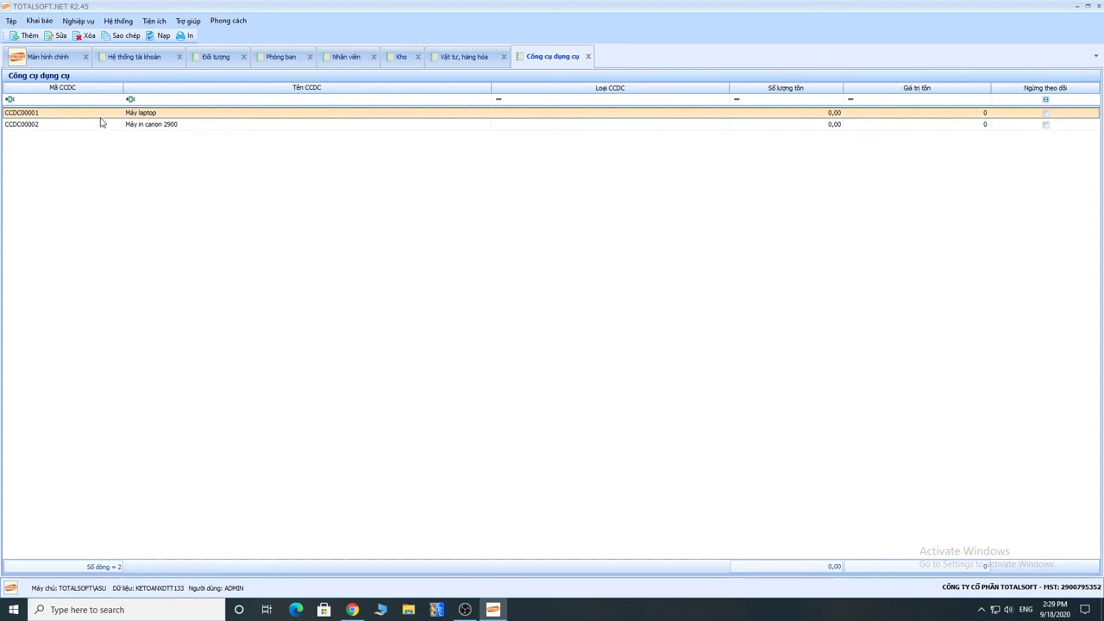
pyautogui.rightClick(134, 138)
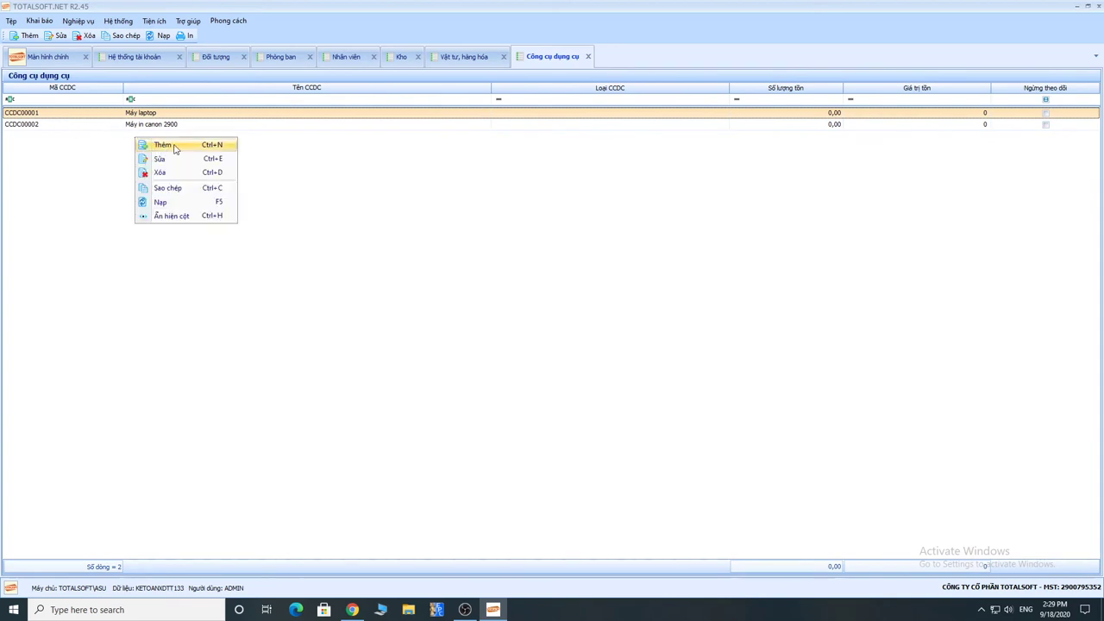
pyautogui.click(163, 145)
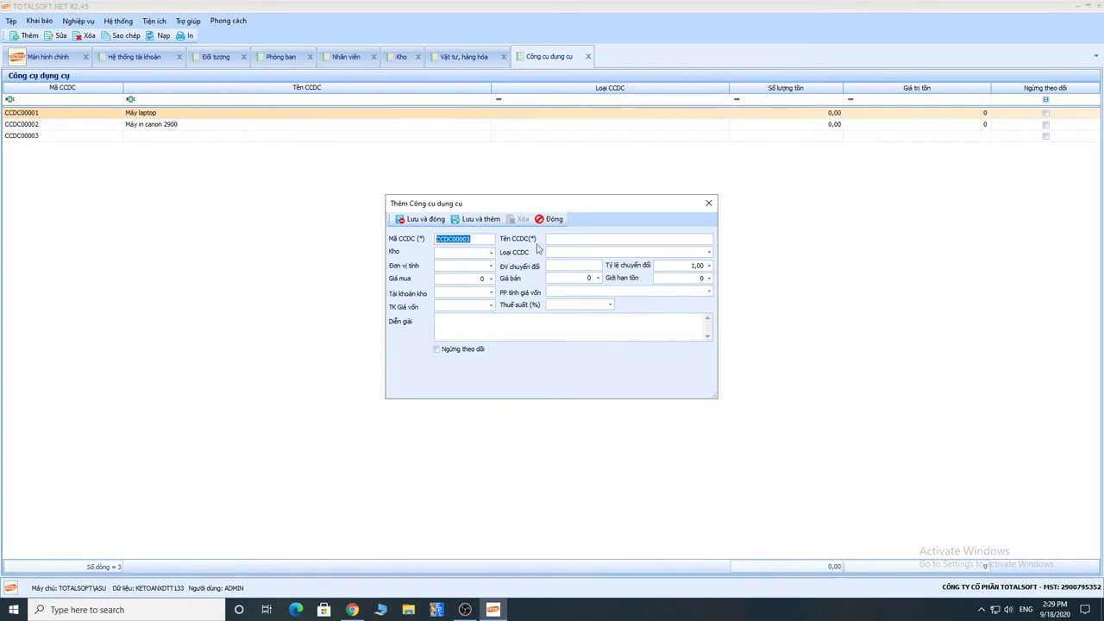
pyautogui.moveTo(545, 207); pyautogui.dragTo(406, 185)
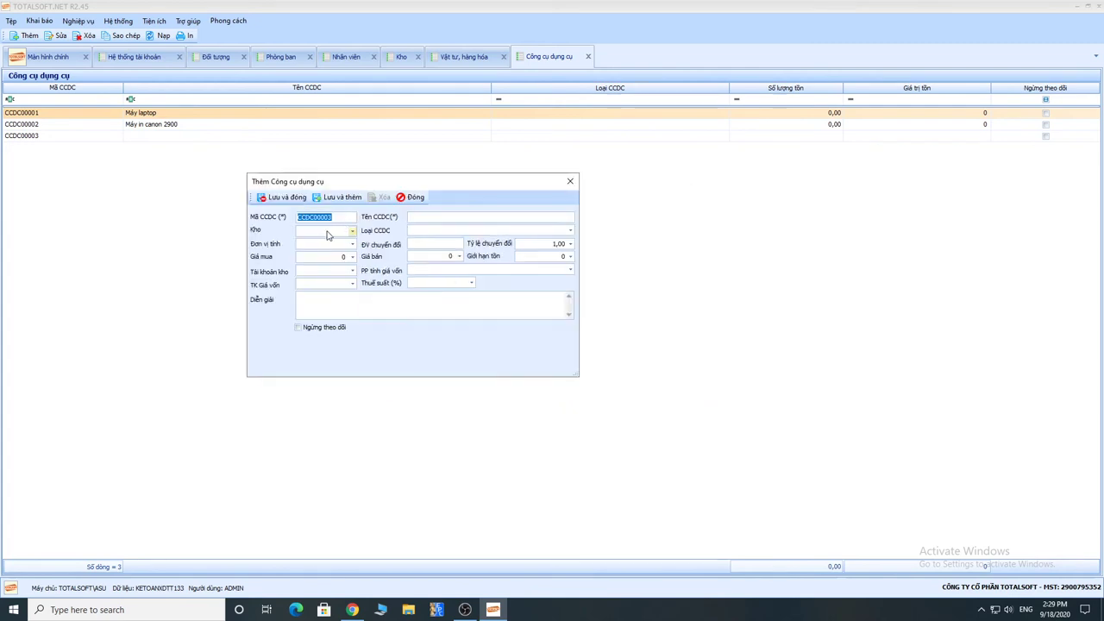
# Step: Inspect the new tool's unit, price, account and costing fields, then discard it unsaved
pyautogui.click(307, 244)
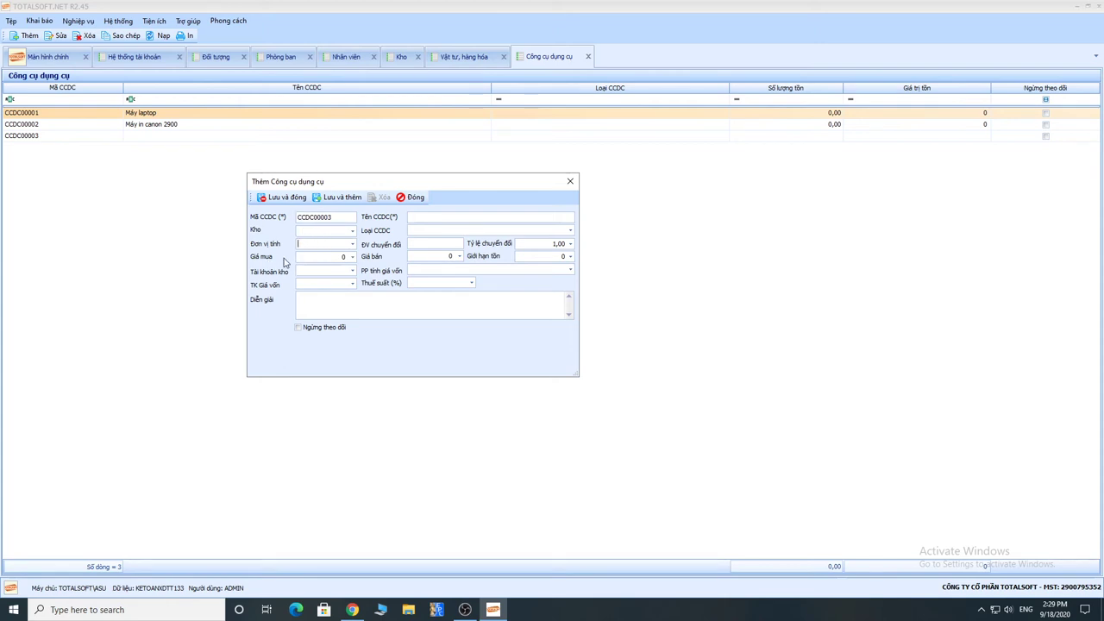
pyautogui.click(347, 257)
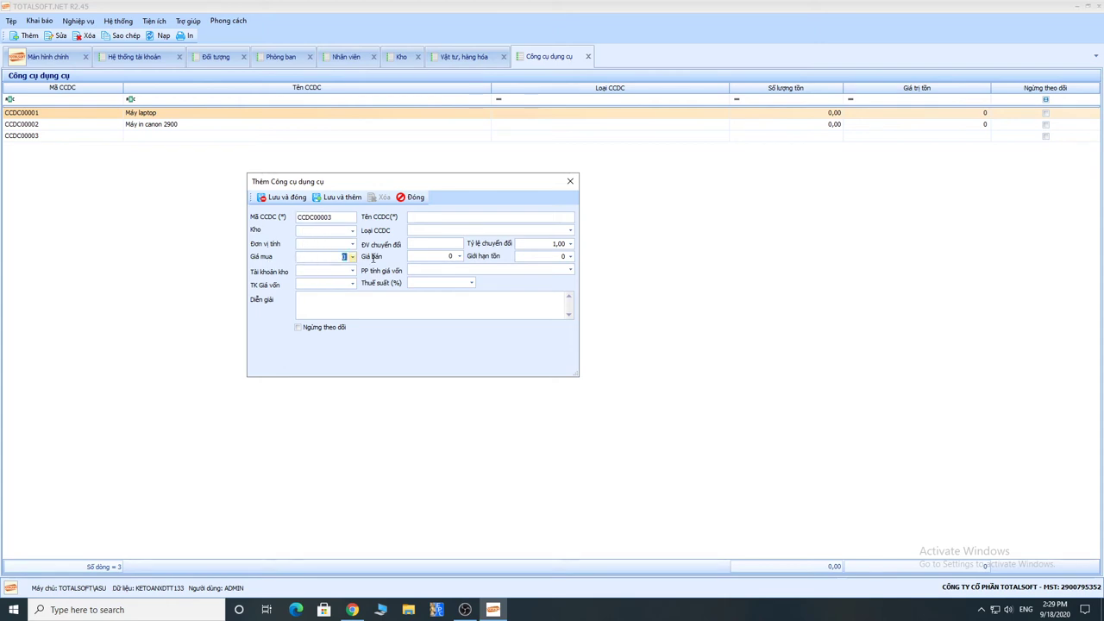
pyautogui.click(325, 271)
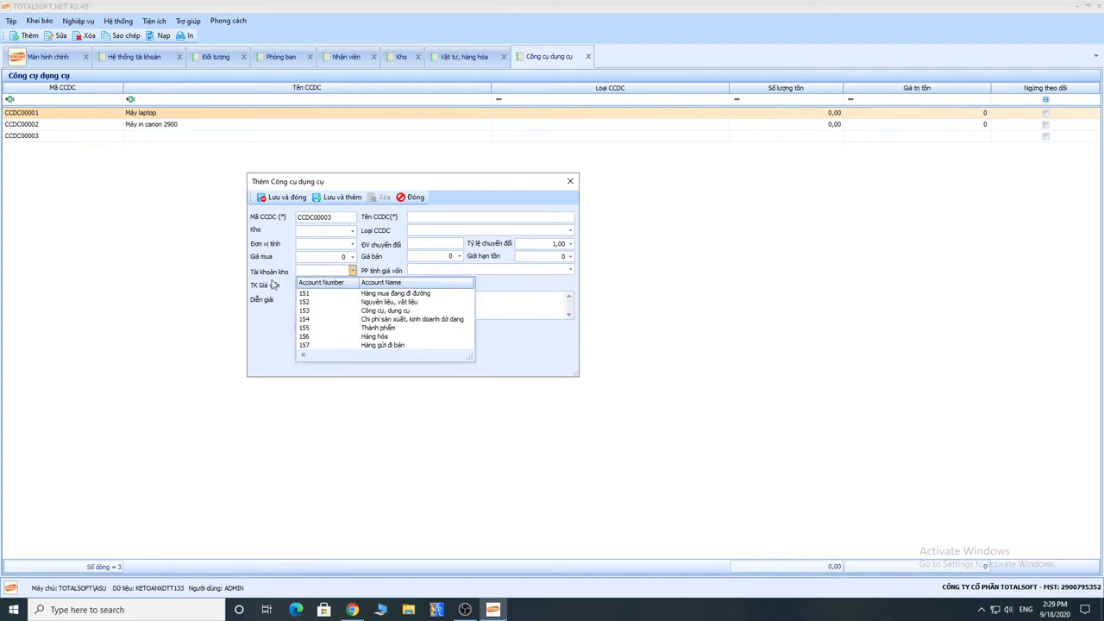
pyautogui.click(271, 286)
pyautogui.click(320, 285)
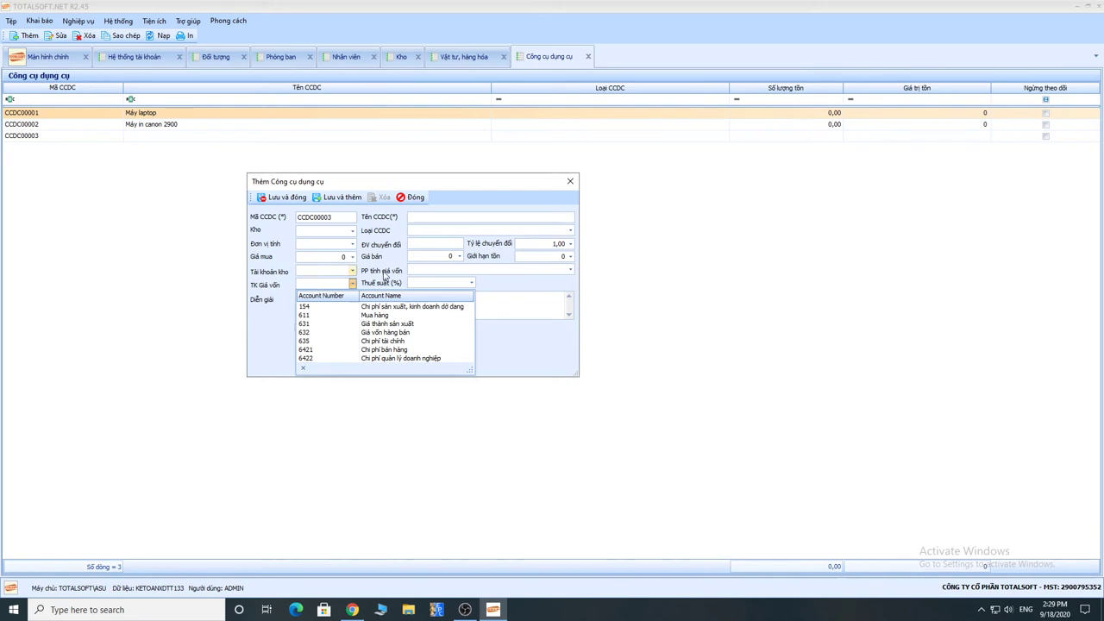
pyautogui.click(376, 277)
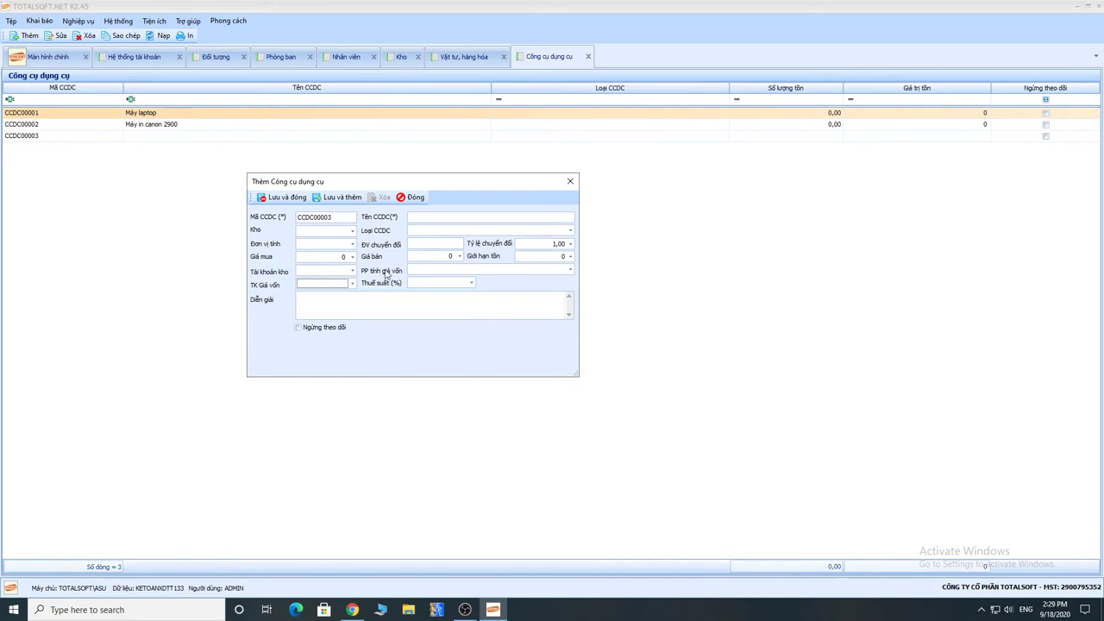
pyautogui.click(466, 273)
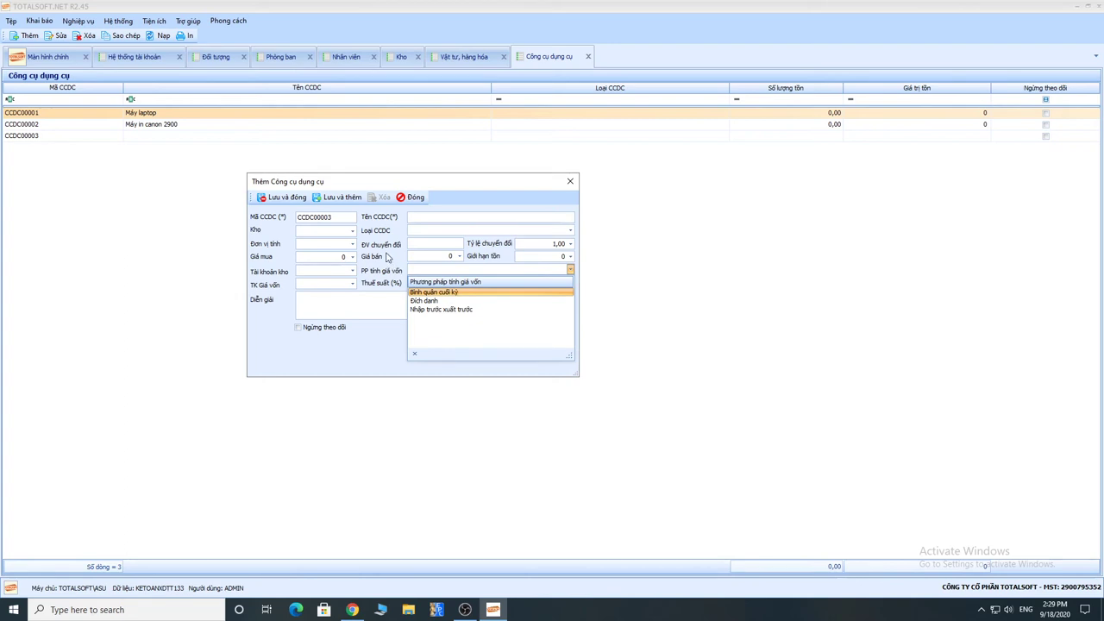
pyautogui.click(412, 198)
pyautogui.click(571, 347)
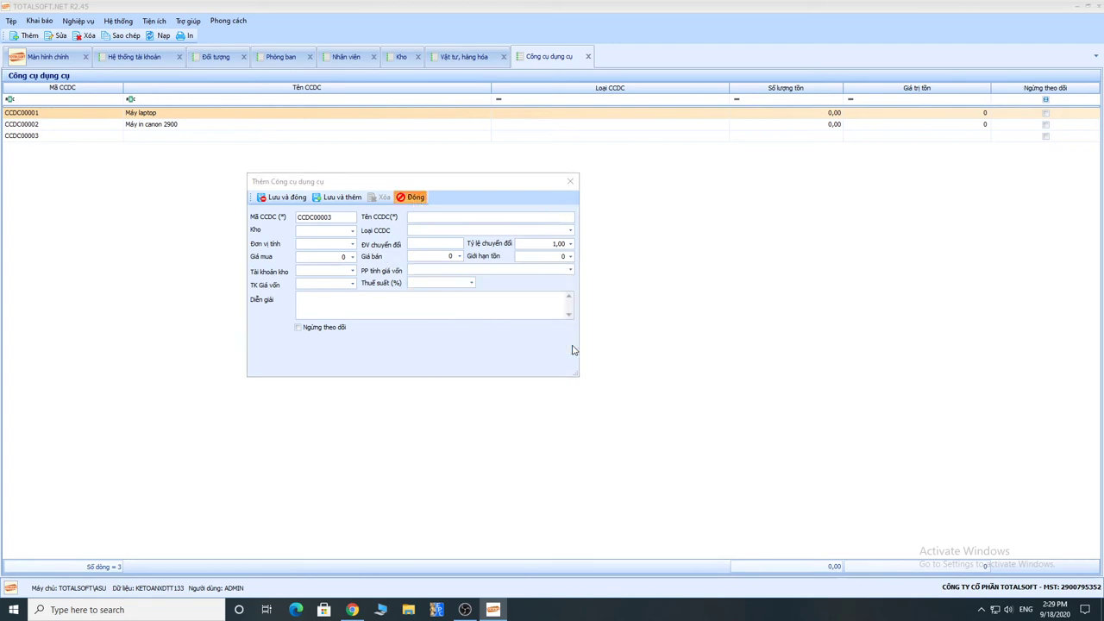
# Step: Open the Tài sản cố định list holding TS001 Máy xúc and start new asset TS002
pyautogui.click(37, 22)
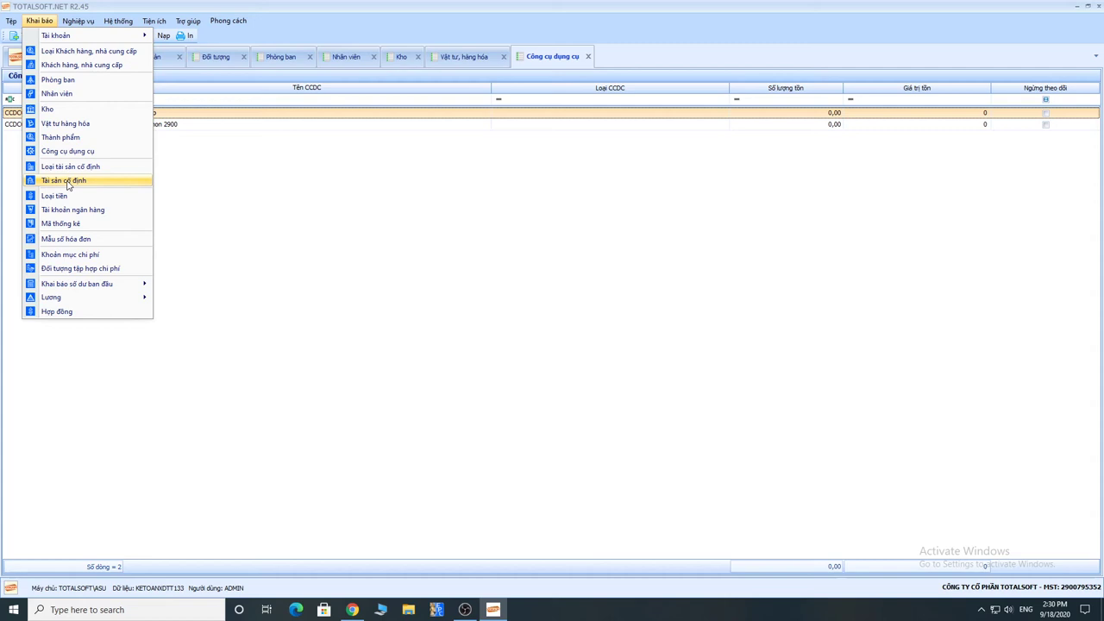
pyautogui.click(67, 183)
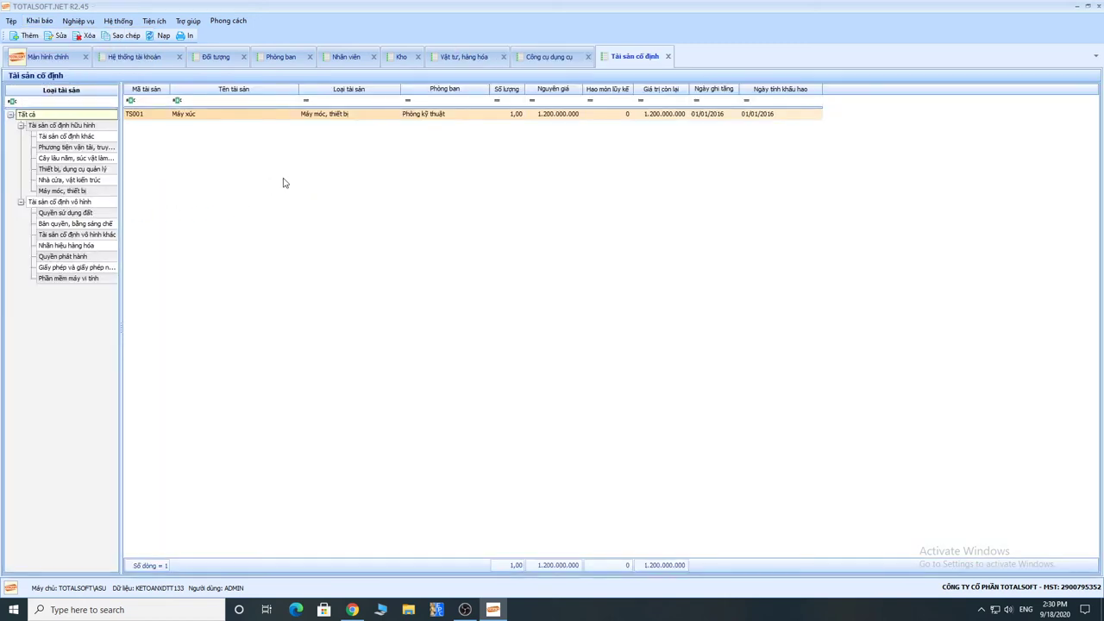
pyautogui.rightClick(176, 142)
pyautogui.click(205, 147)
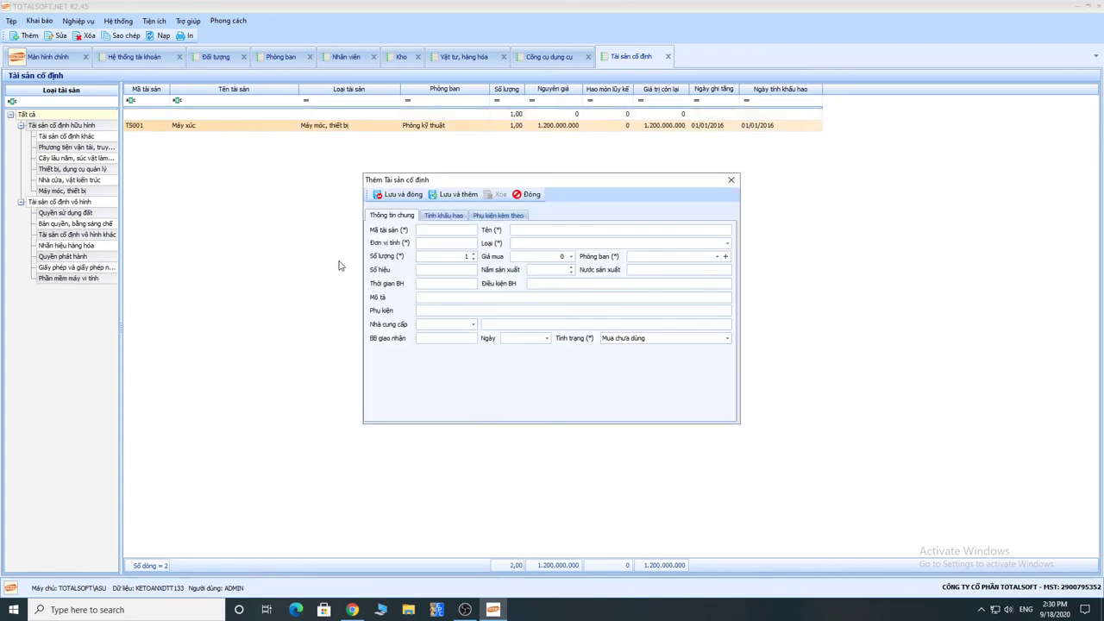
pyautogui.moveTo(546, 182); pyautogui.dragTo(437, 182)
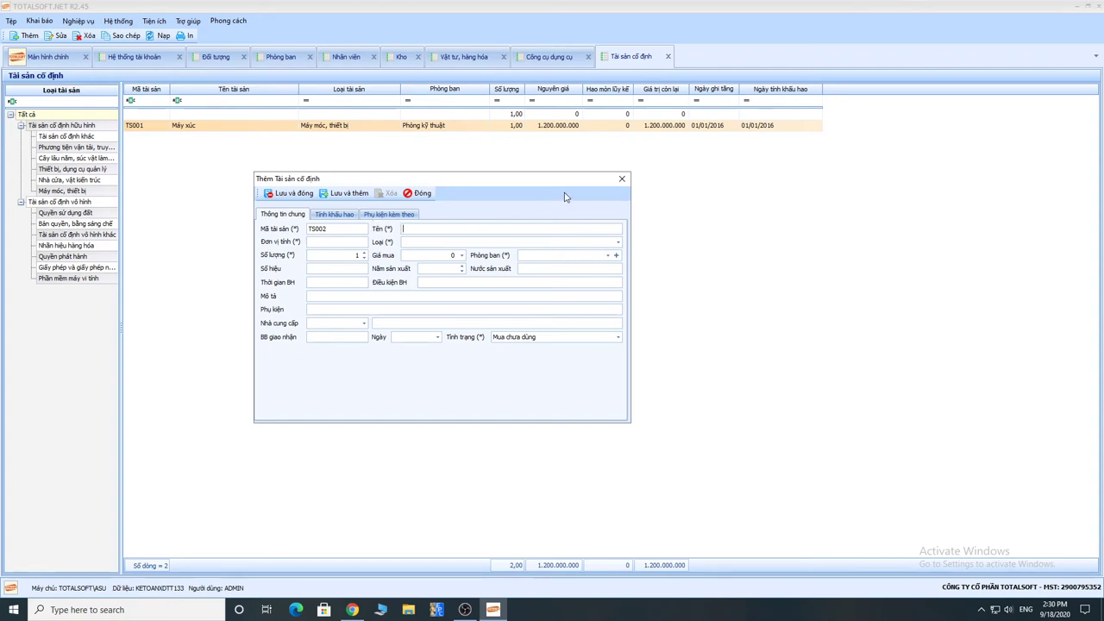
# Step: Name the asset Máy ủi with type Máy móc, thiết bị and price 1.000.000.000
pyautogui.write('Máy ủi')
pyautogui.click(509, 242)
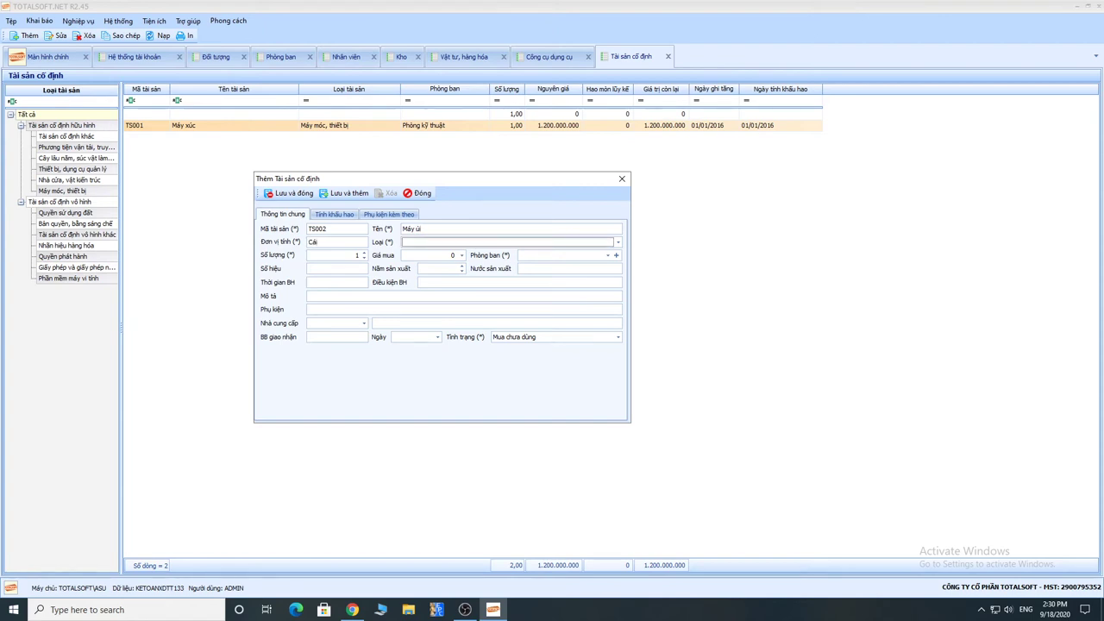
pyautogui.click(514, 242)
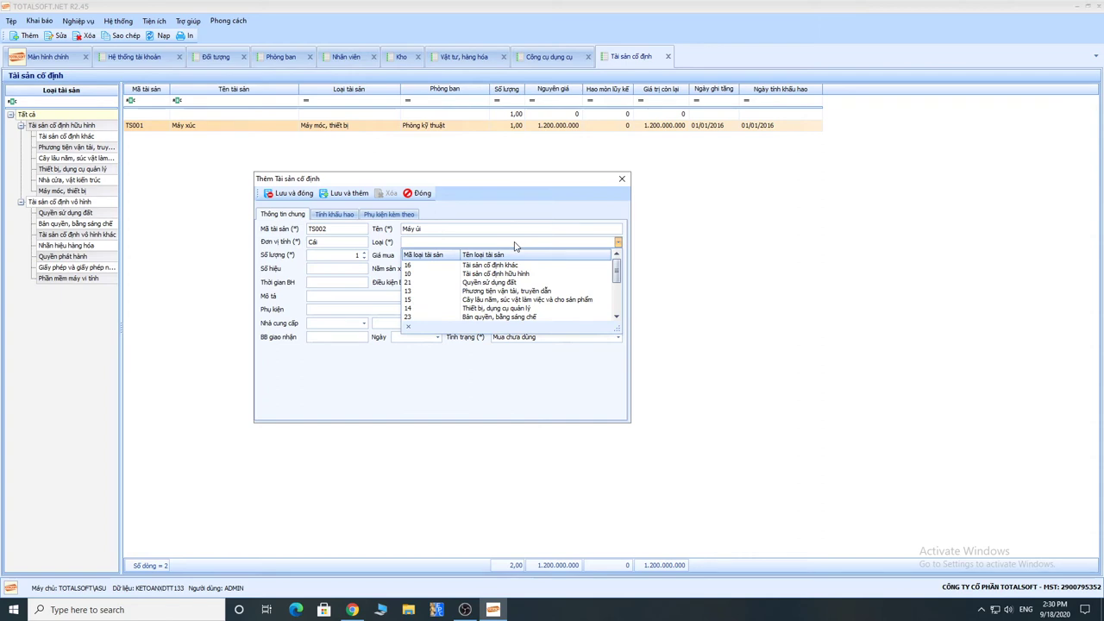
pyautogui.moveTo(618, 269); pyautogui.dragTo(618, 298)
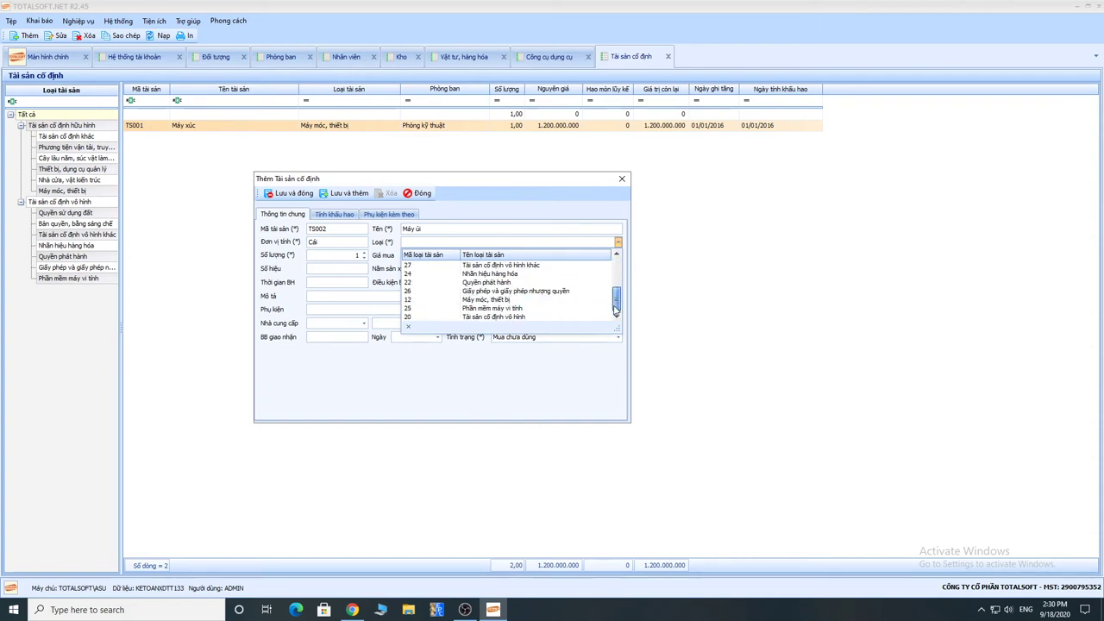
pyautogui.click(482, 299)
pyautogui.press('Tab')
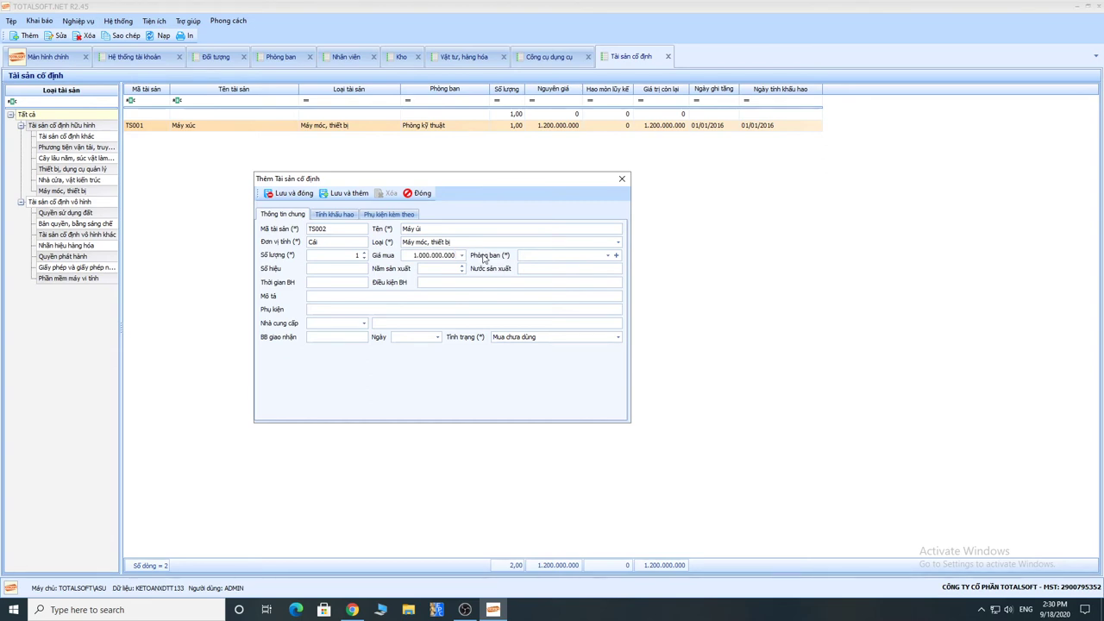
pyautogui.press('Tab')
# Step: Assign TS002 to Phòng kỹ thuật with status Mua chưa dùng
pyautogui.click(607, 256)
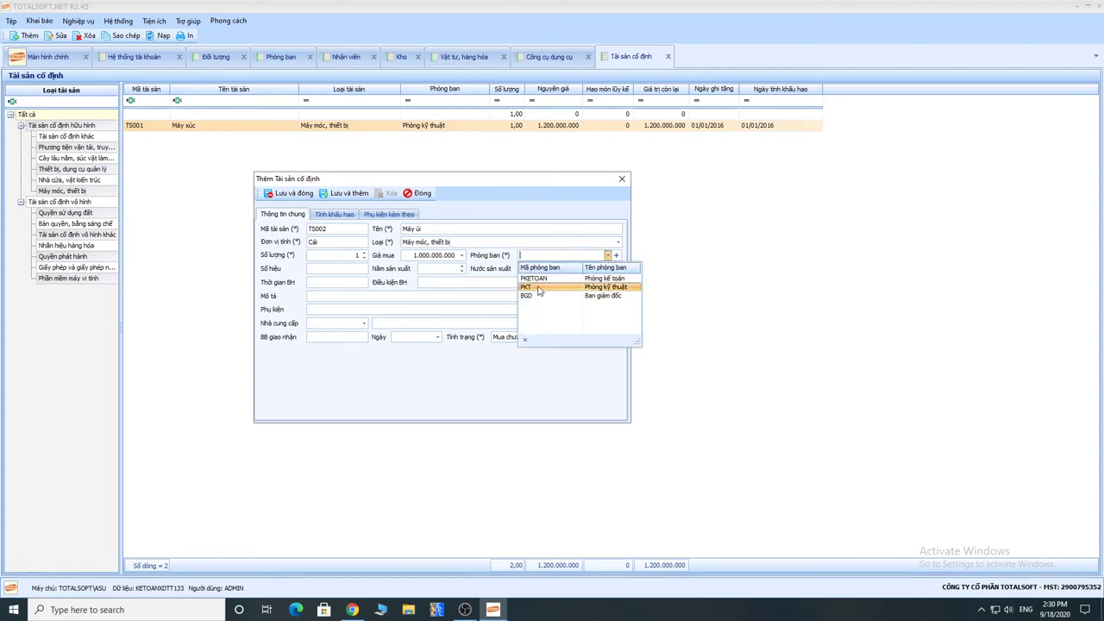
pyautogui.click(538, 291)
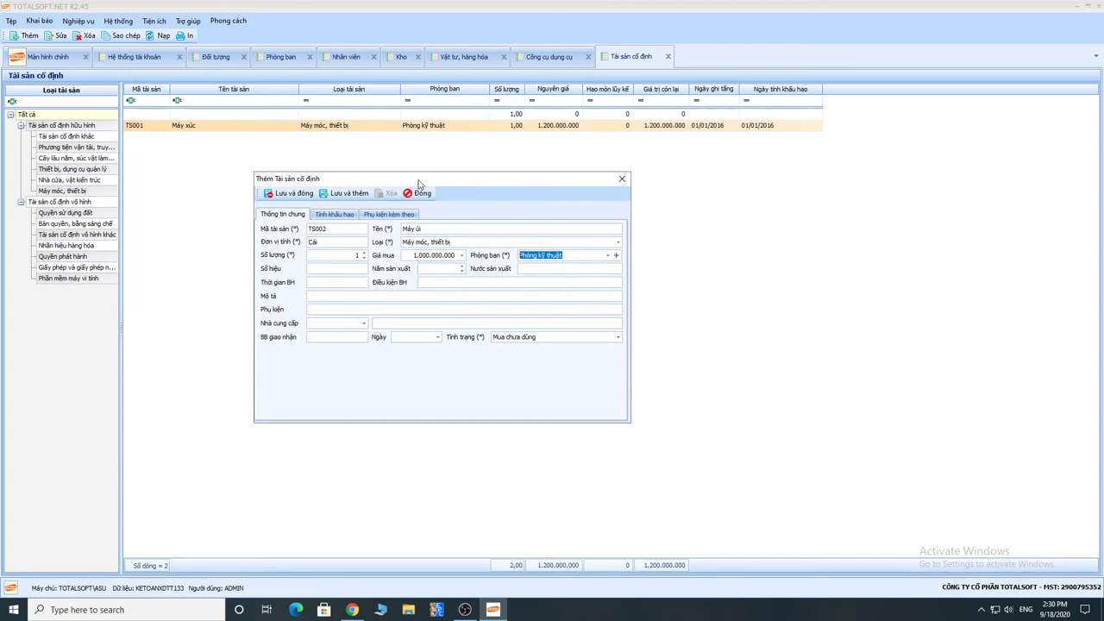
pyautogui.click(558, 340)
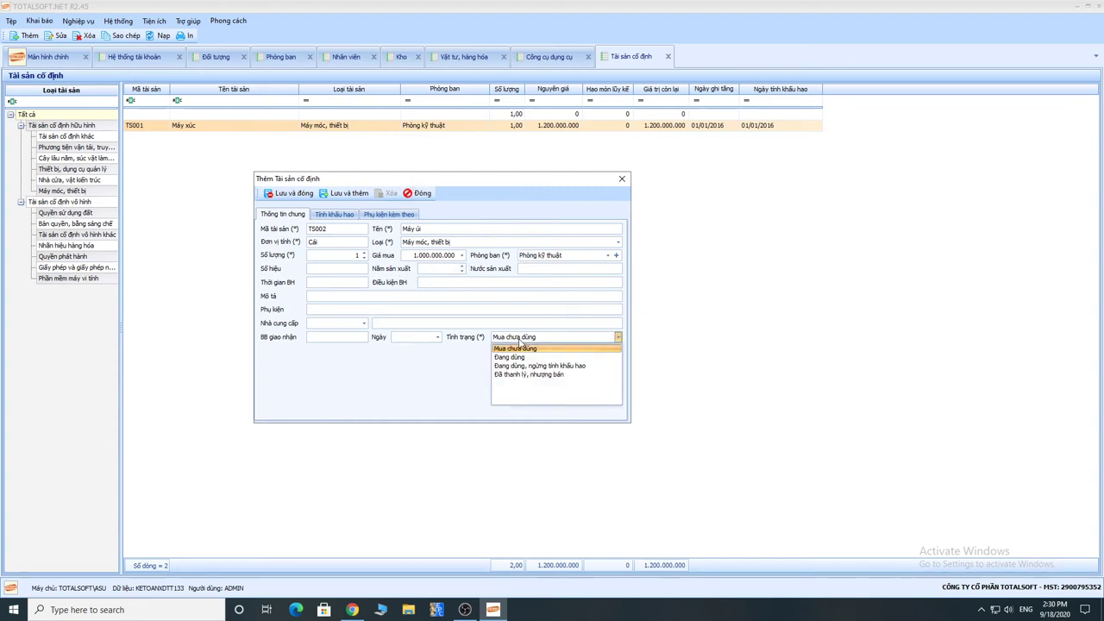
pyautogui.click(478, 340)
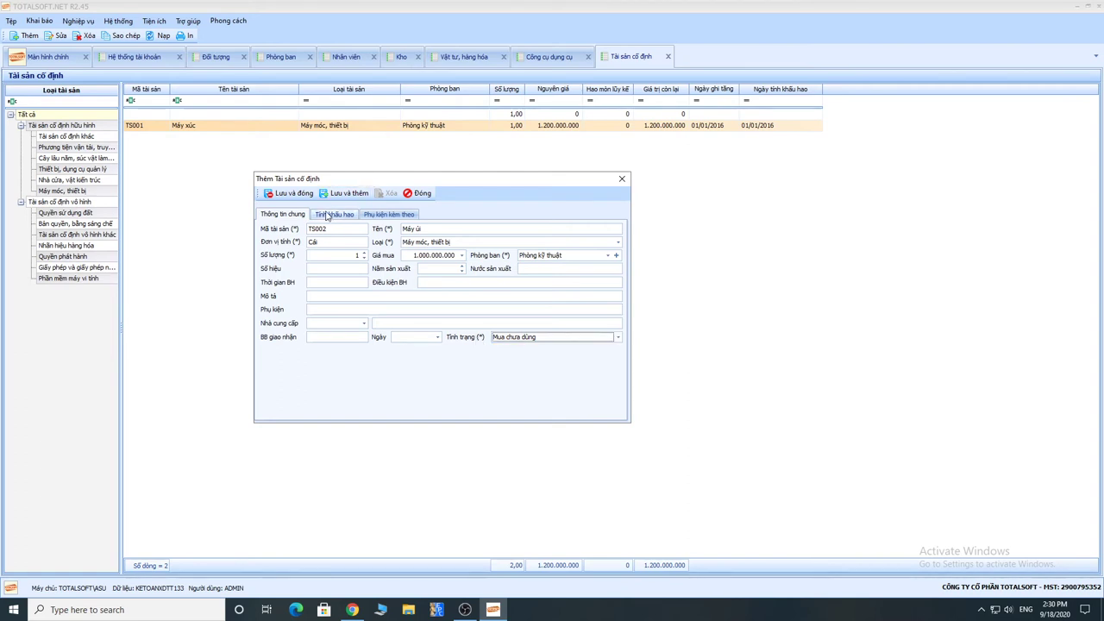
pyautogui.moveTo(422, 178); pyautogui.dragTo(441, 171)
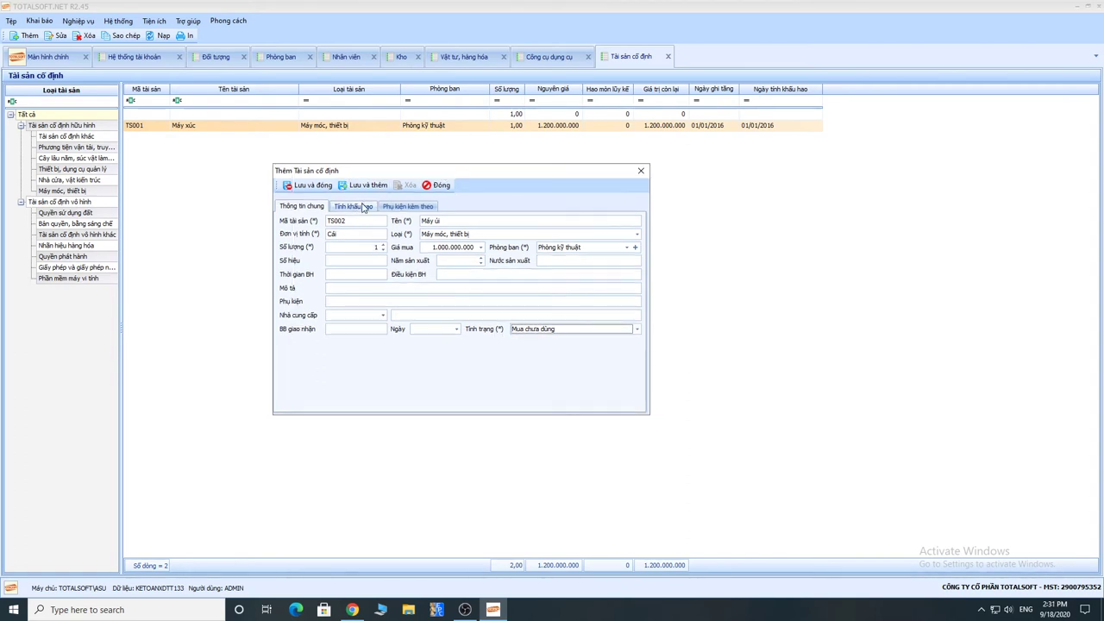
# Step: On the depreciation tab, set the asset's dates to 01/01/2019
pyautogui.click(364, 207)
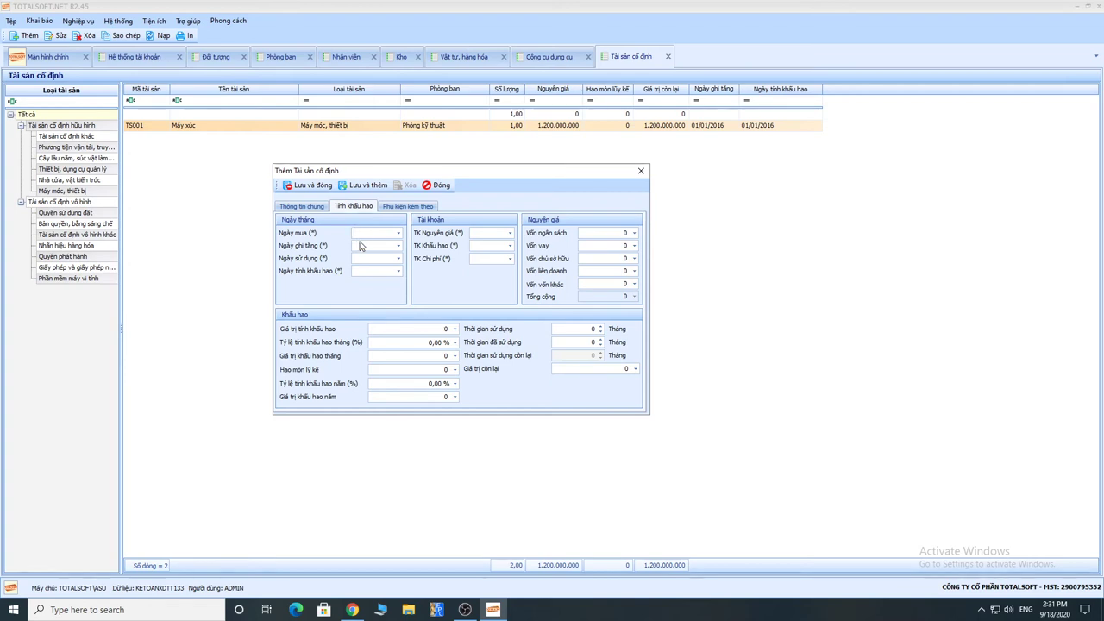
pyautogui.click(362, 245)
pyautogui.moveTo(443, 172); pyautogui.dragTo(437, 168)
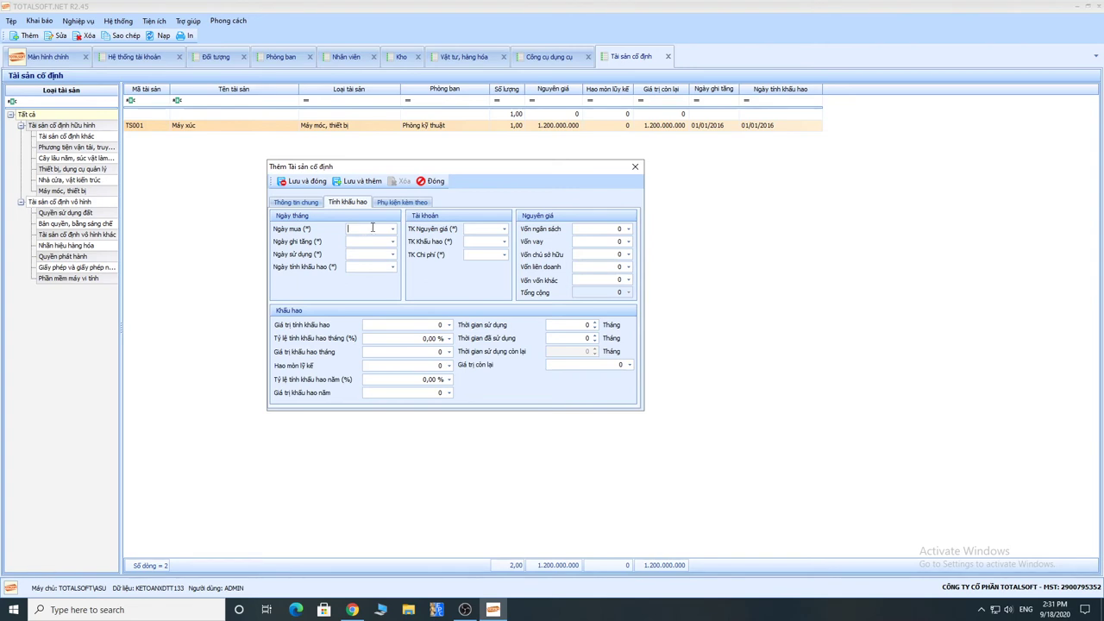
pyautogui.write('01012019')
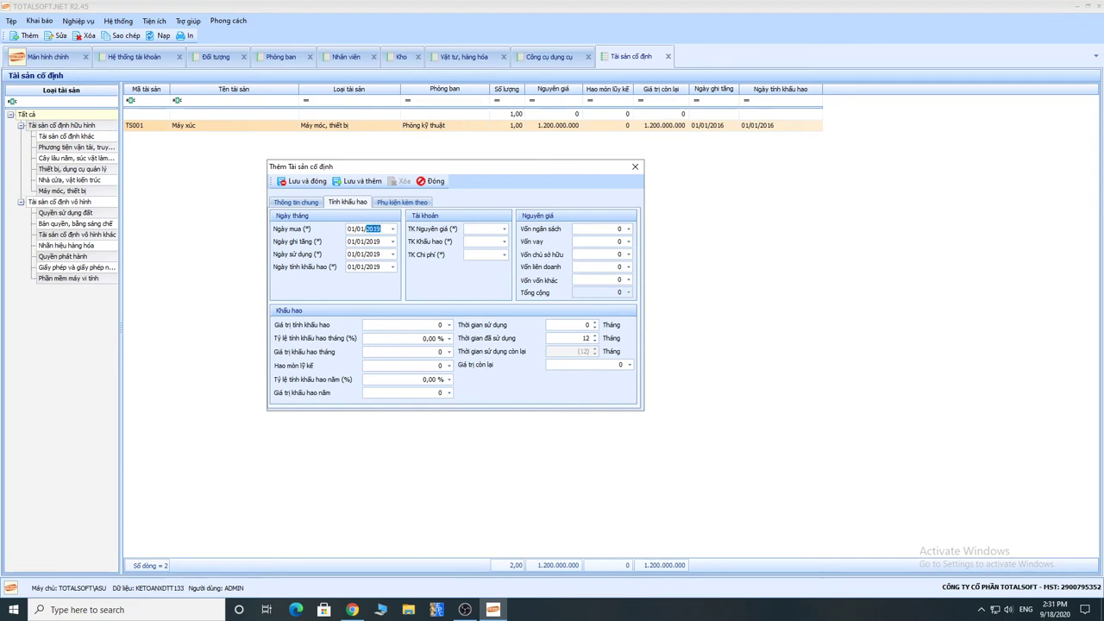
pyautogui.press('Tab')
pyautogui.click(586, 338)
# Step: Set accounts 2111 for original cost, 2141 for depreciation and 154 for expense
pyautogui.click(496, 228)
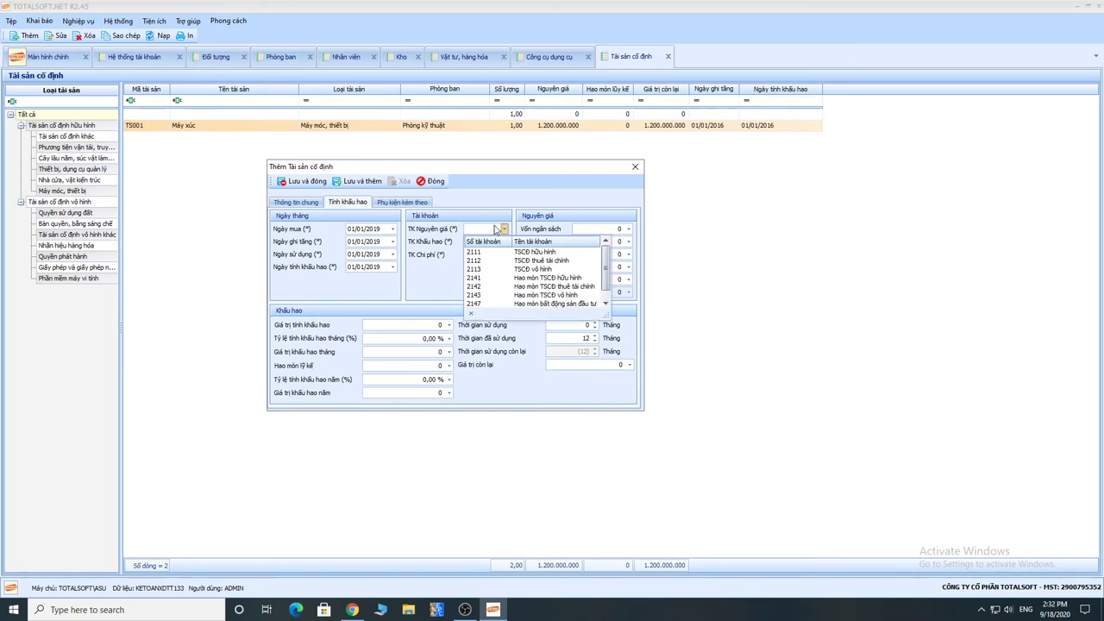
pyautogui.write('2111')
pyautogui.click(482, 251)
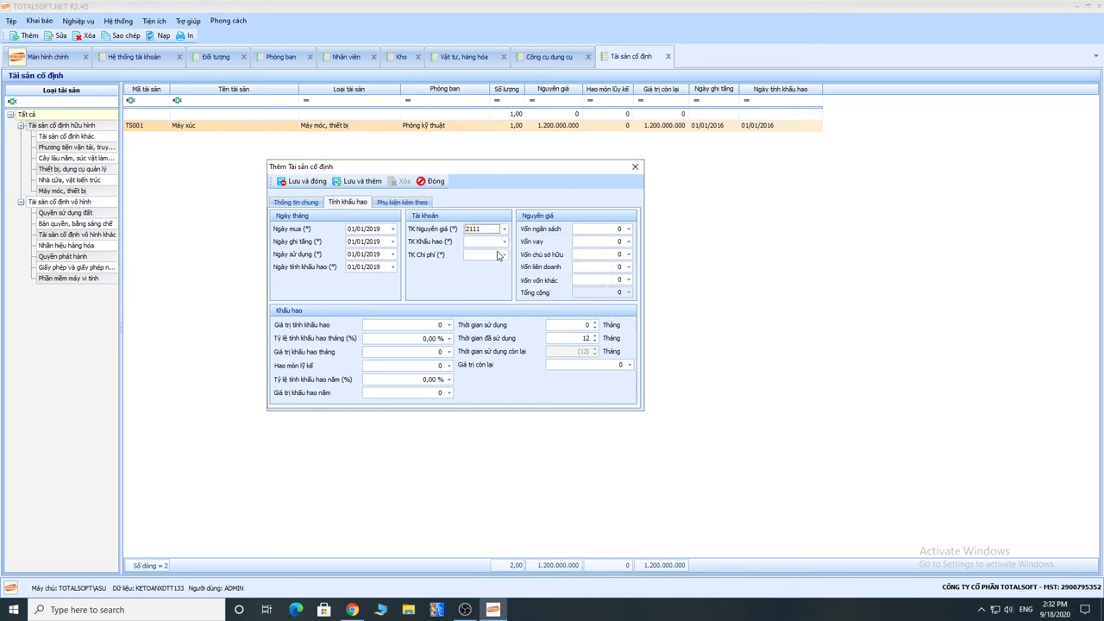
pyautogui.click(484, 245)
pyautogui.click(484, 245)
pyautogui.write('2141')
pyautogui.press('Return')
pyautogui.press('Tab')
pyautogui.write('154')
pyautogui.press('Return')
# Step: Enter 1.000.000.000 owner's equity capital and a 120-month useful life
pyautogui.click(619, 255)
pyautogui.write('1000000000')
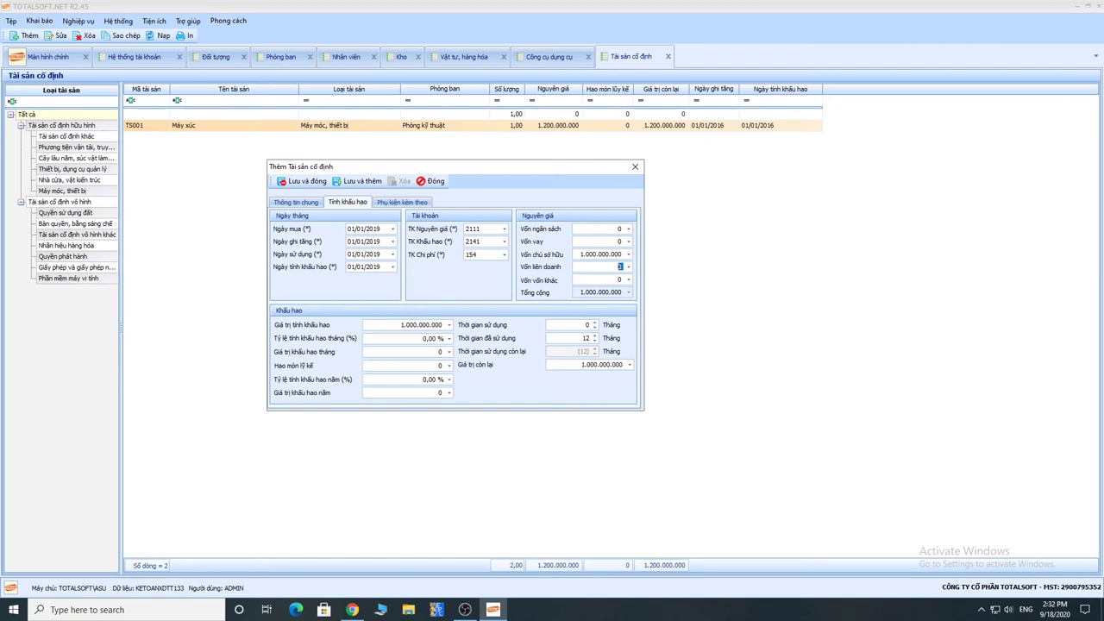
pyautogui.press('Tab')
pyautogui.press('Tab')
pyautogui.press('Tab')
pyautogui.write('120')
pyautogui.press('Tab')
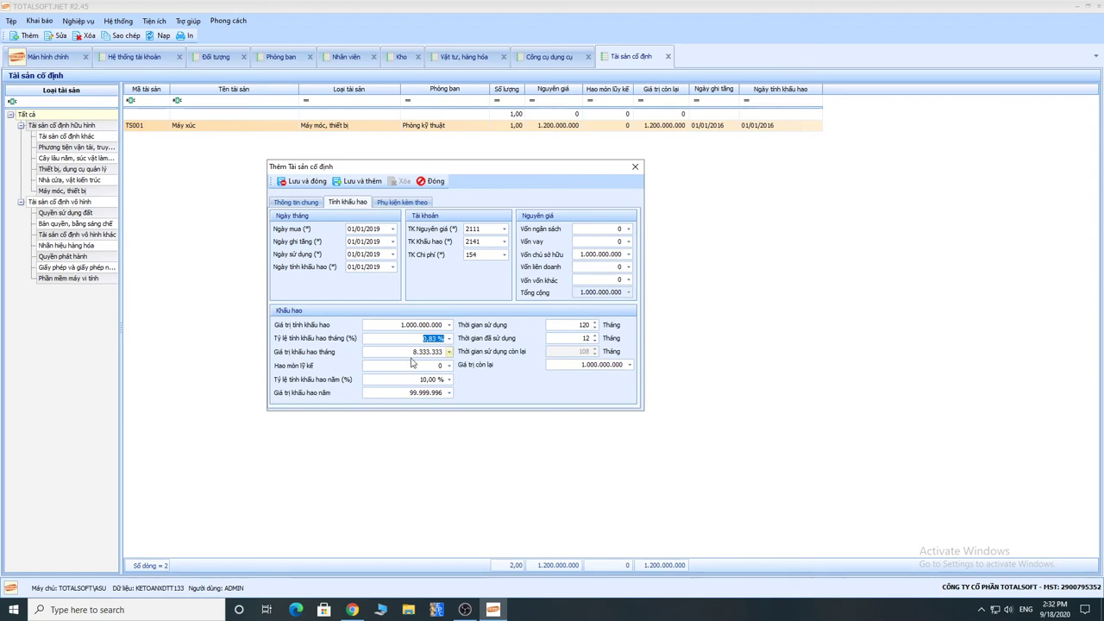
pyautogui.press('Tab')
# Step: Set TS002 Máy ủi's Tình trạng to Đang dùng and save it to the fixed-asset list
pyautogui.click(302, 205)
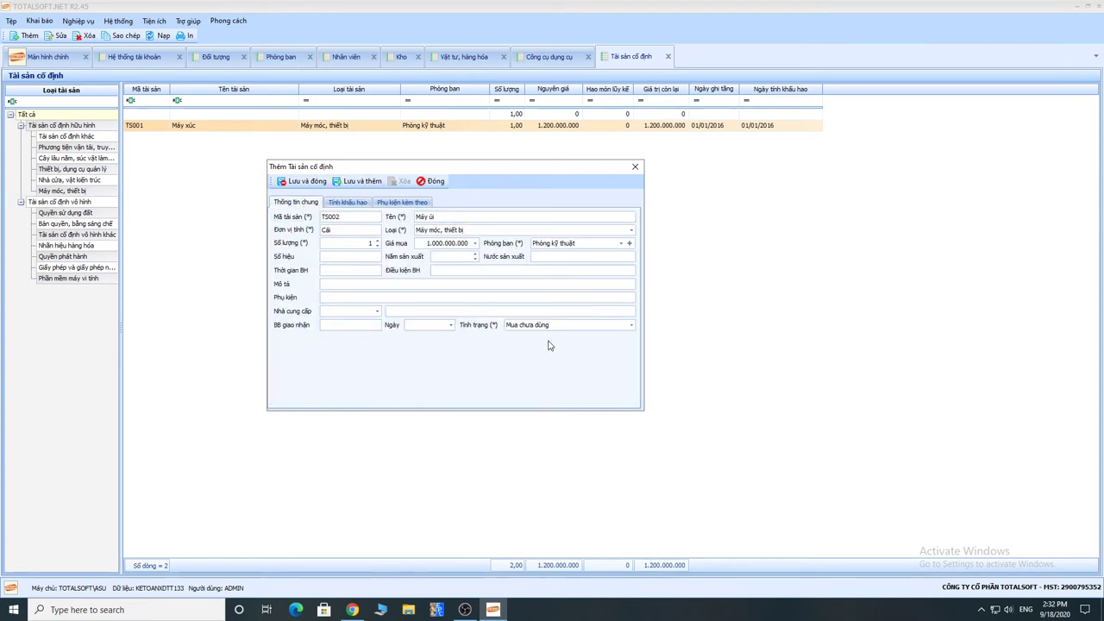
pyautogui.moveTo(441, 172); pyautogui.dragTo(433, 165)
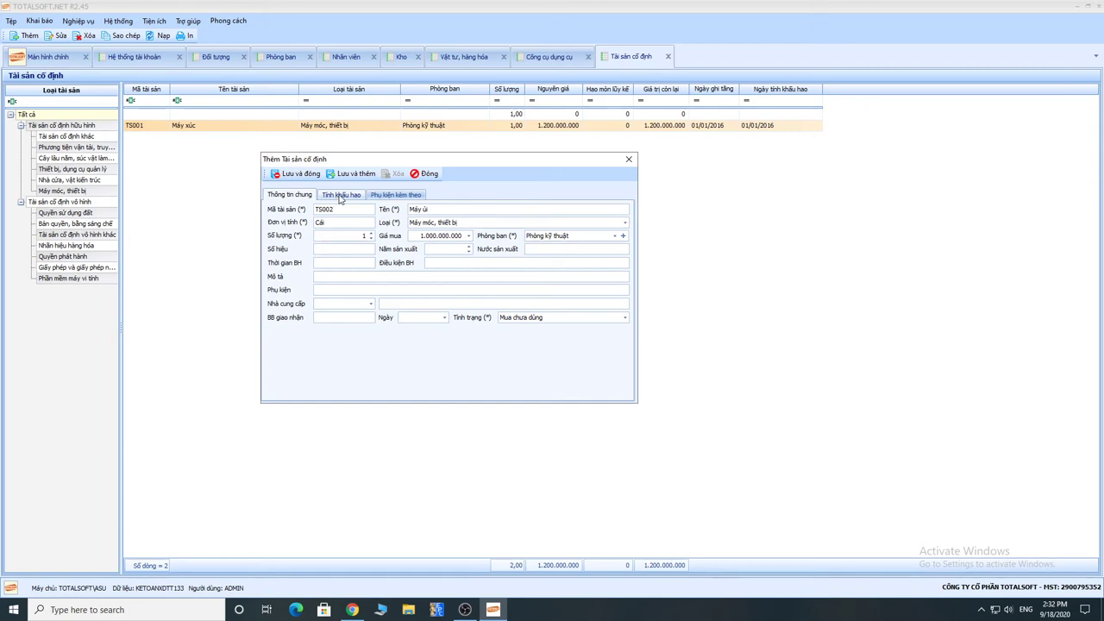
pyautogui.click(523, 317)
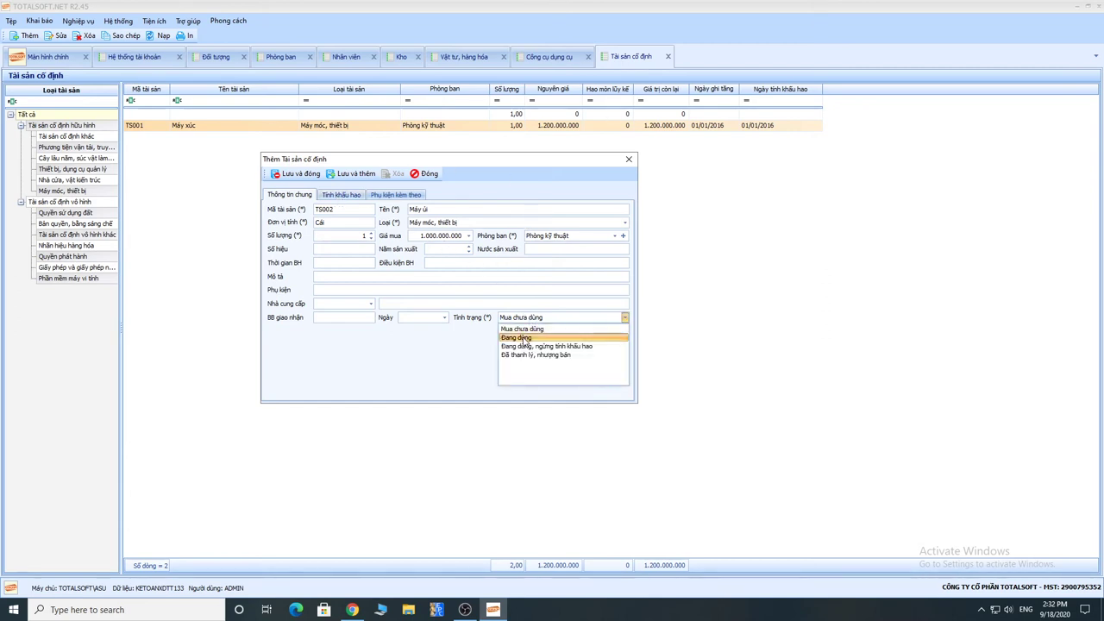
pyautogui.click(525, 338)
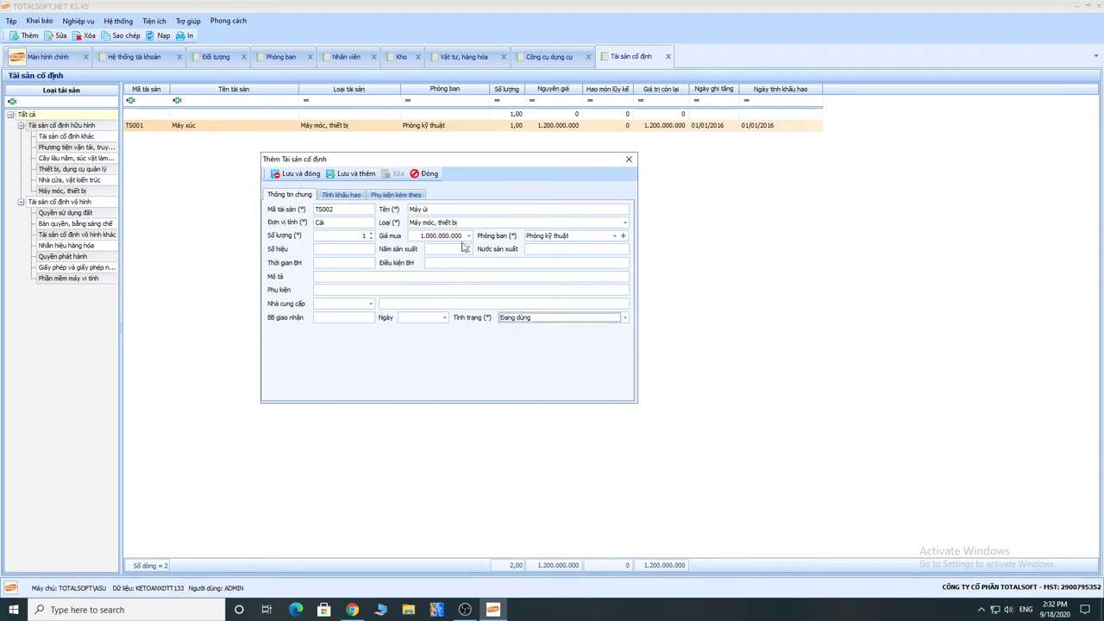
pyautogui.click(521, 320)
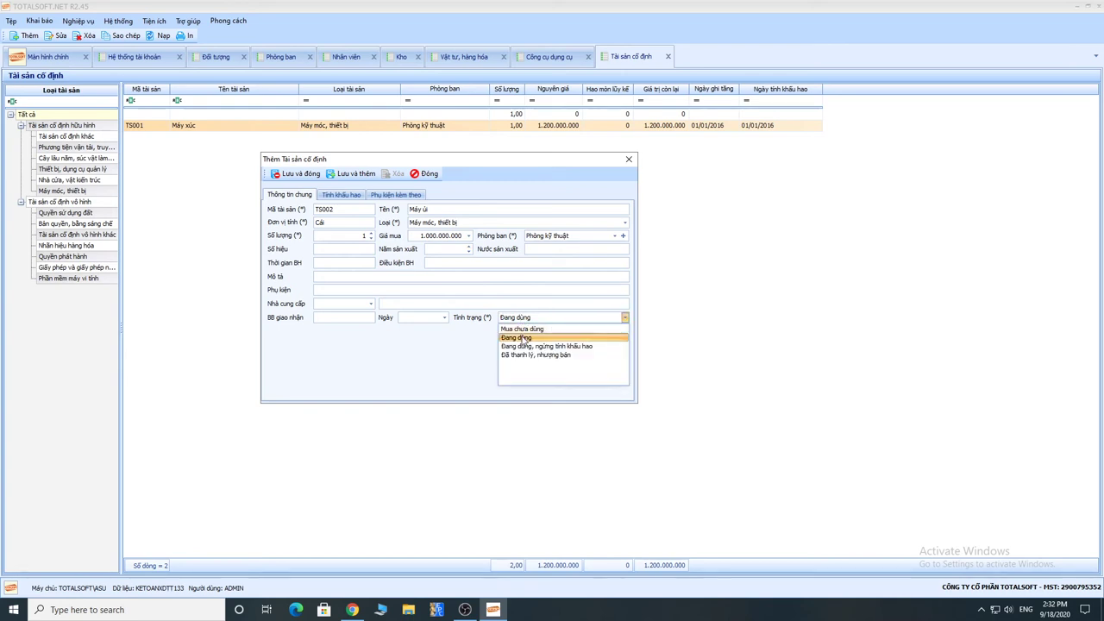
pyautogui.click(517, 337)
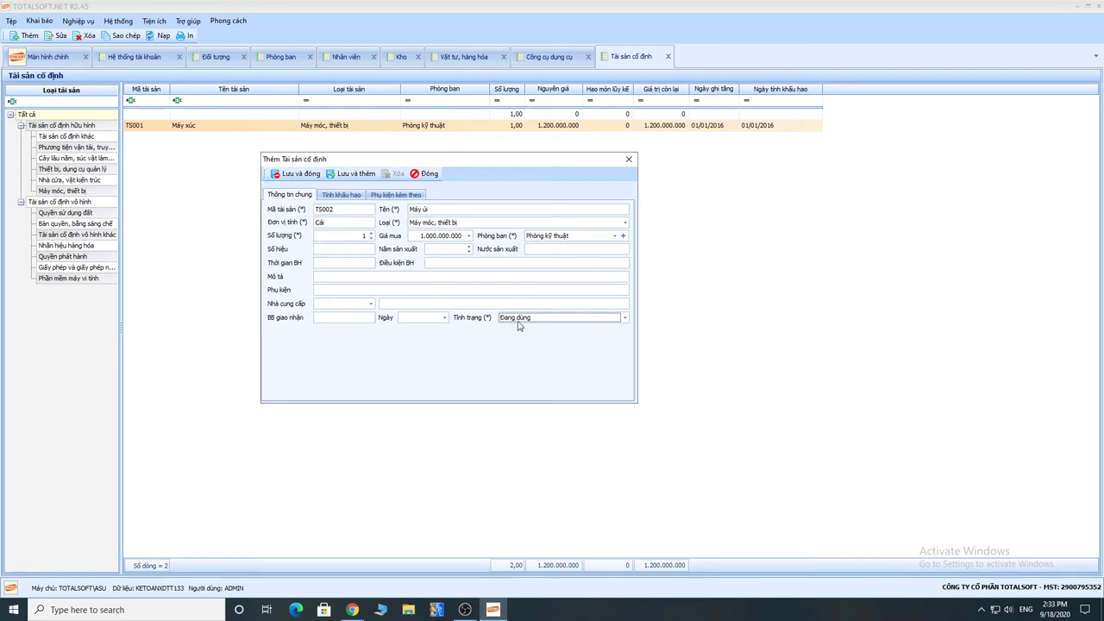
pyautogui.click(300, 175)
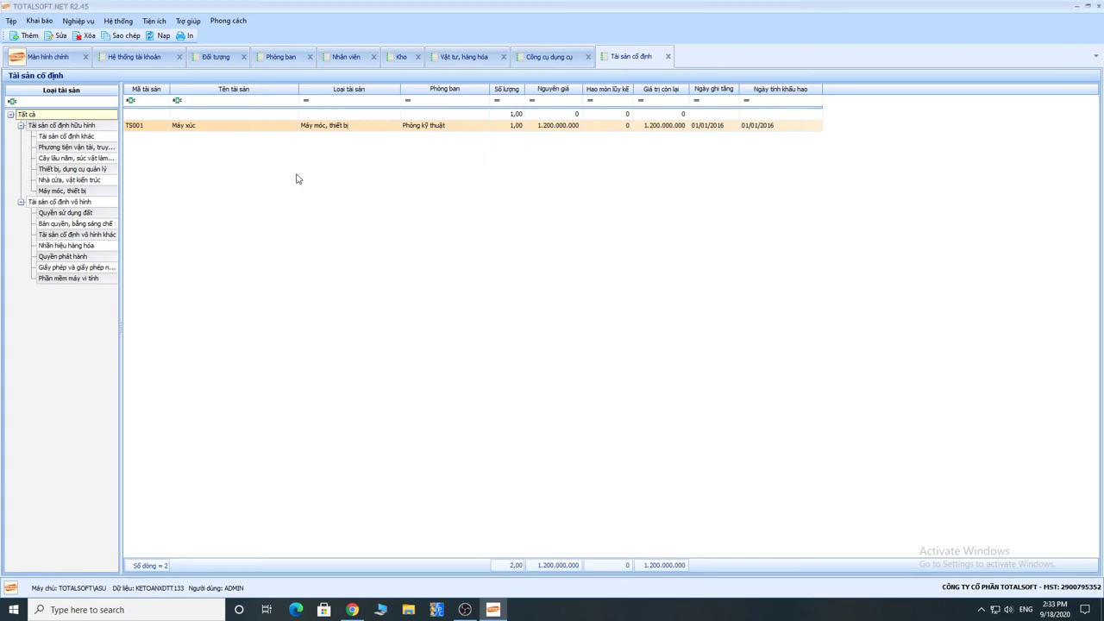
# Step: Browse the Nghiệp vụ > Tài sản cố định submenu, then bring up the Khai báo menu
pyautogui.click(77, 21)
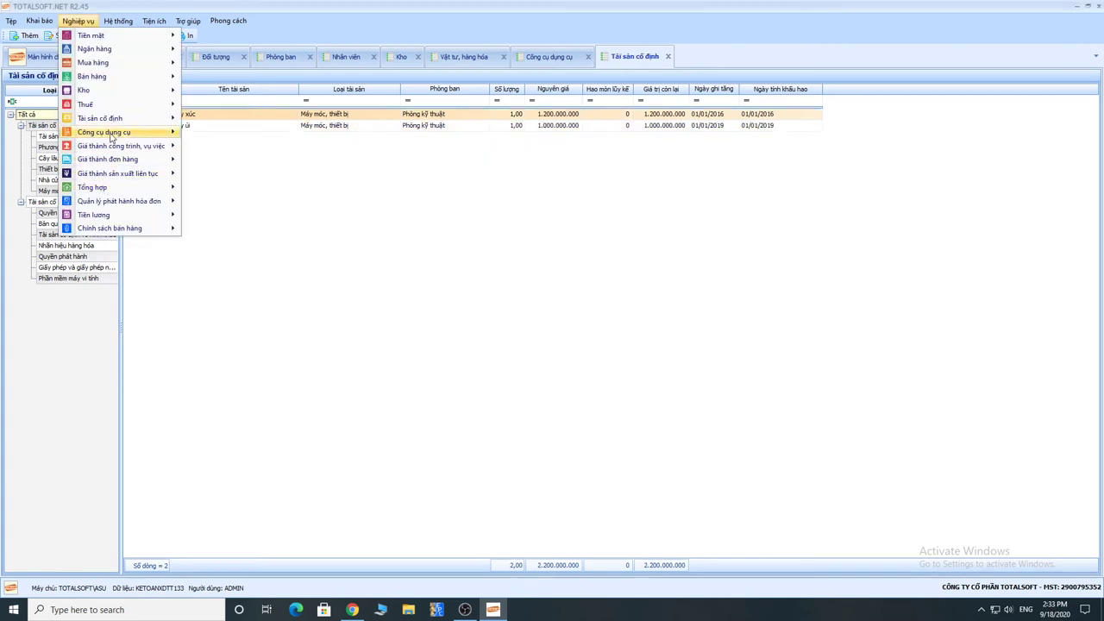
pyautogui.moveTo(155, 118)
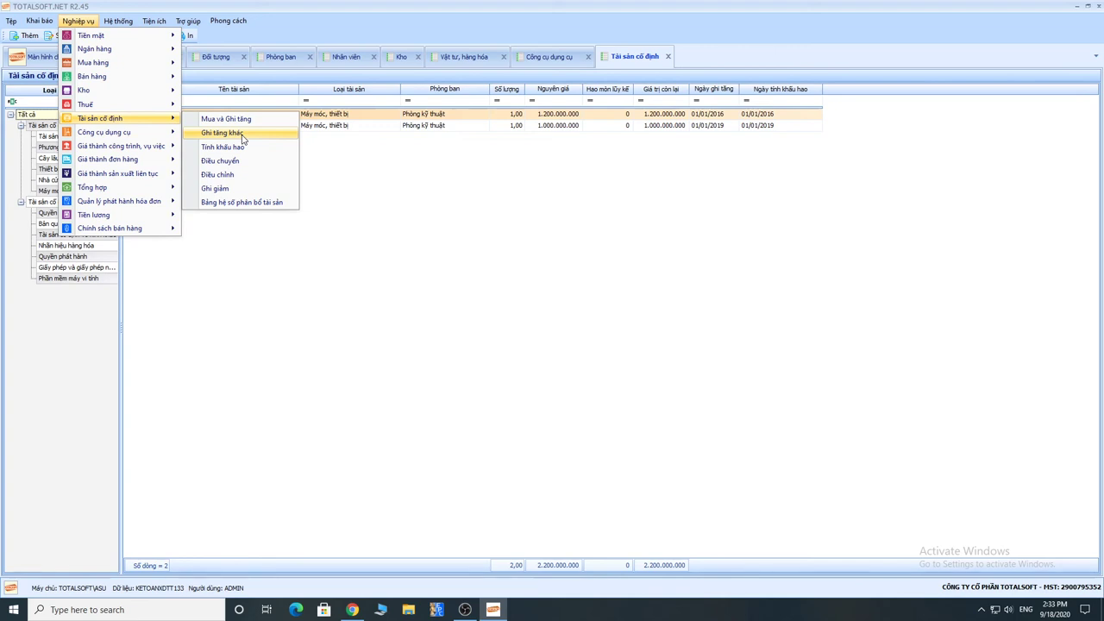
pyautogui.click(39, 20)
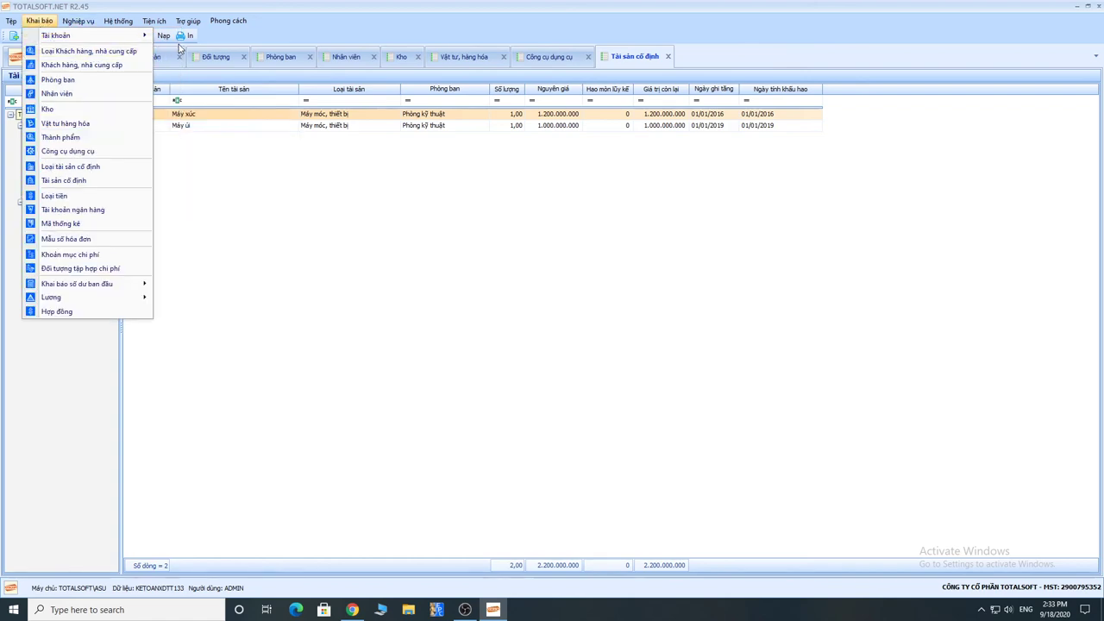
# Step: Review accounts 2413 and 2412 in the Tài khoản chart, then return to the Tài sản cố định list
pyautogui.click(326, 33)
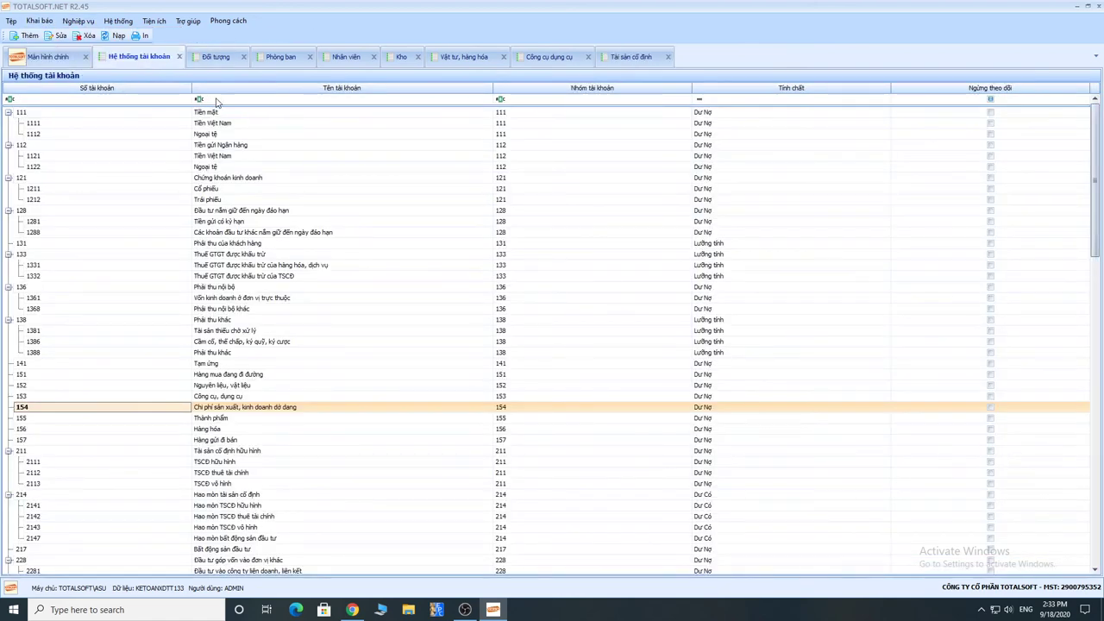
pyautogui.scroll(-6, 112, 304)
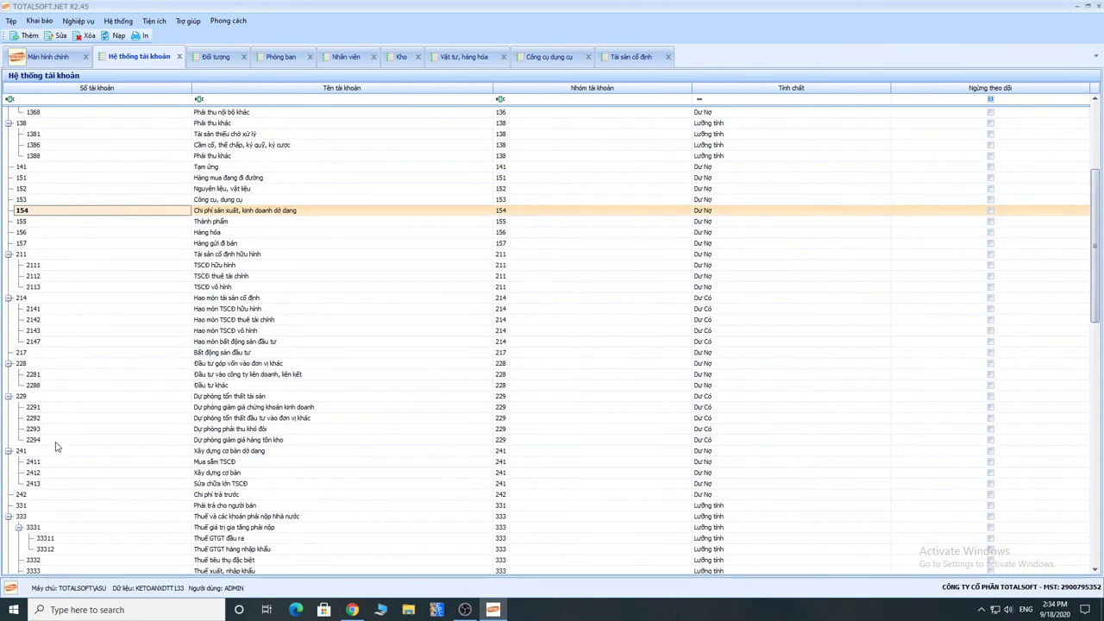
pyautogui.click(43, 483)
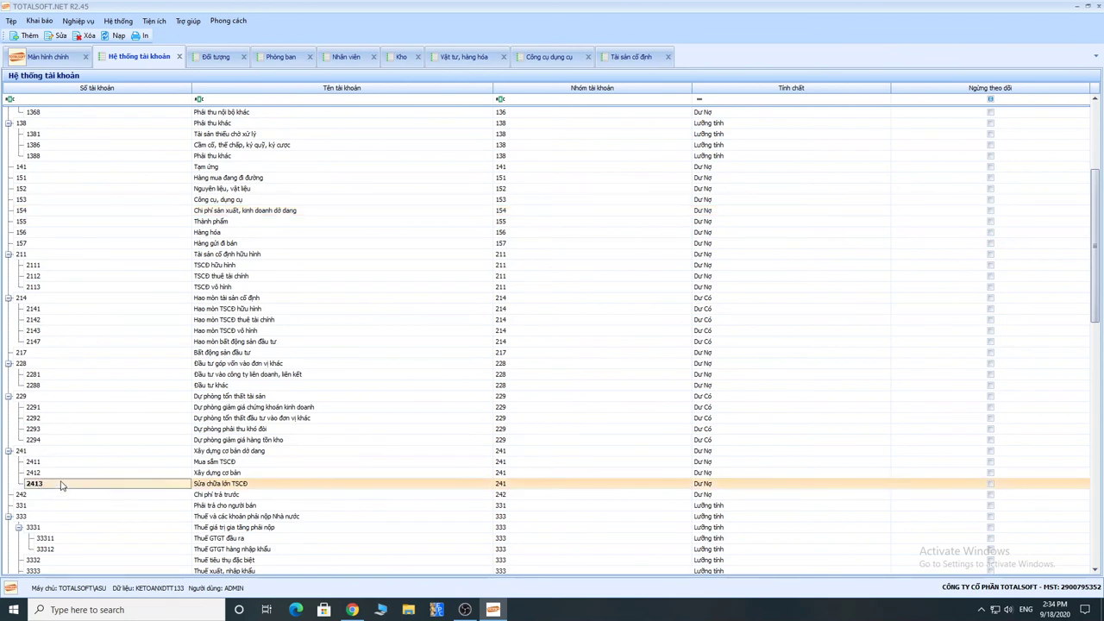
pyautogui.click(39, 476)
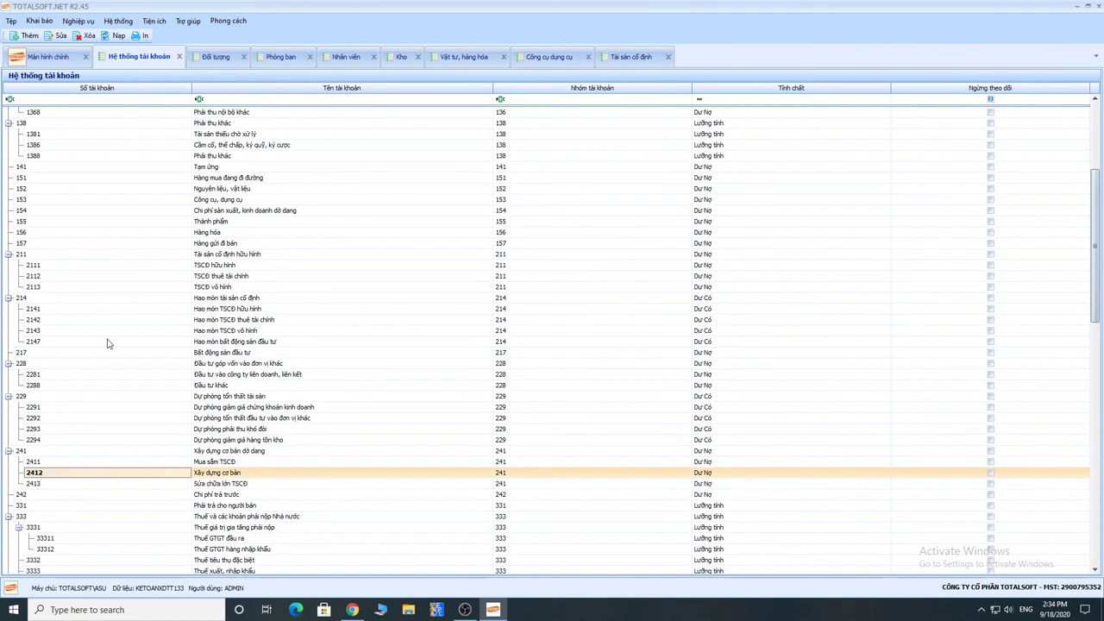
pyautogui.click(49, 23)
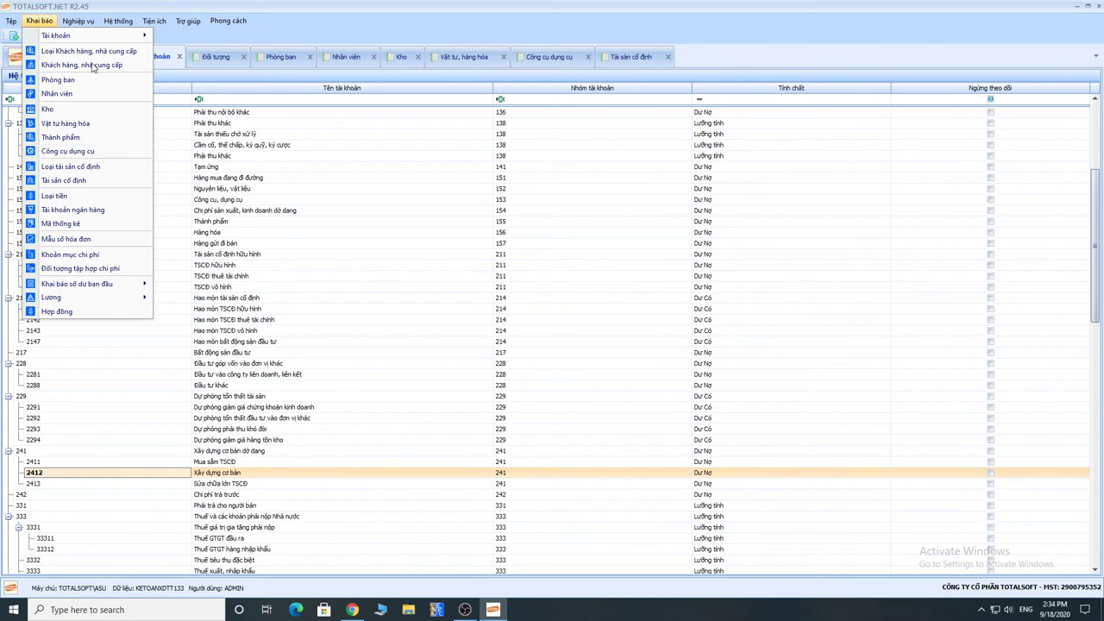
pyautogui.click(630, 56)
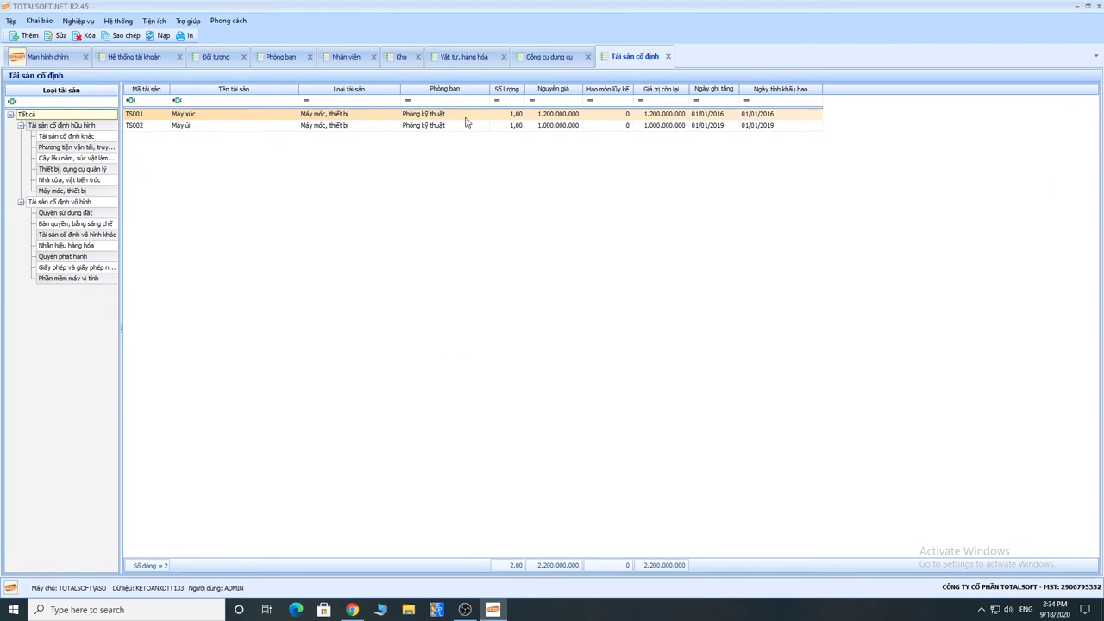
pyautogui.click(39, 21)
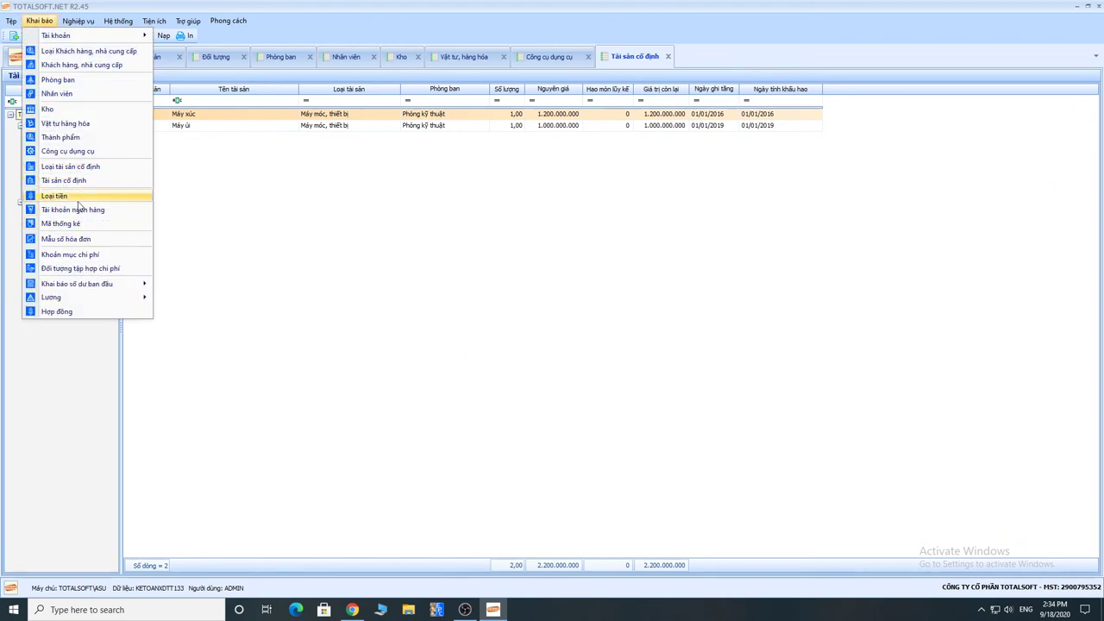
# Step: Open the Loại tiền currency list, then the empty Tài khoản ngân hàng list
pyautogui.click(56, 197)
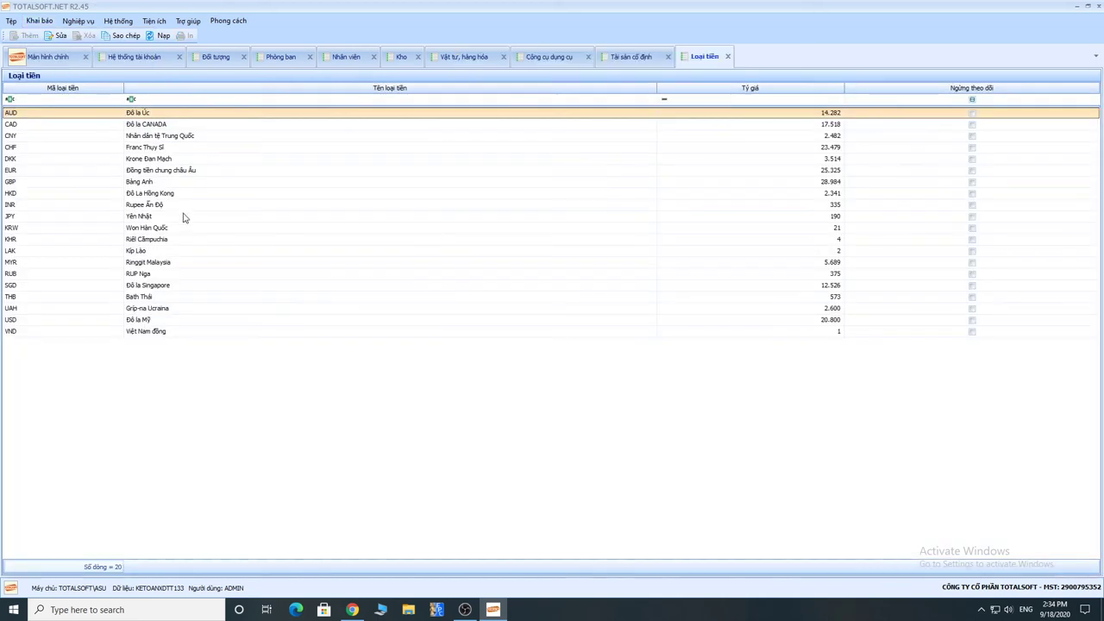
pyautogui.click(39, 21)
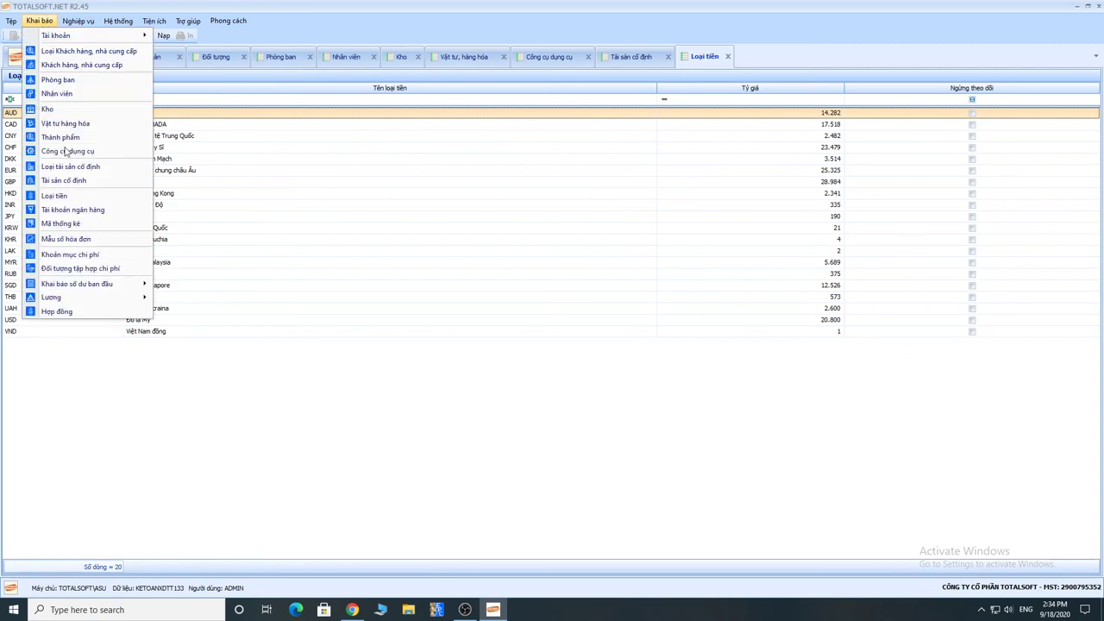
pyautogui.click(78, 211)
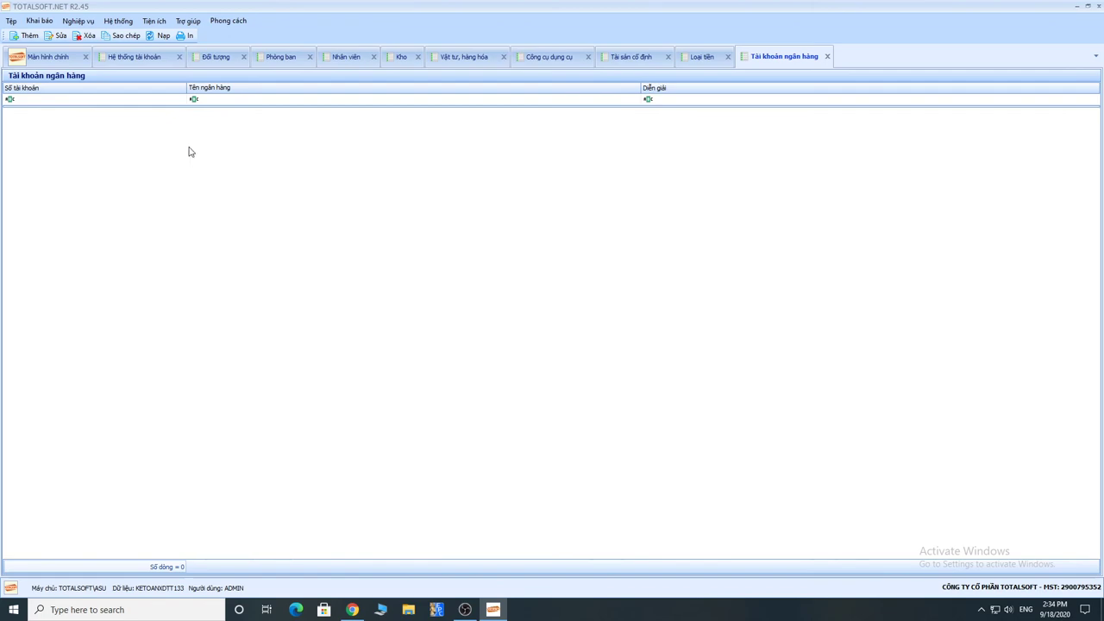
# Step: Select account 1121 Tiền Việt Nam in the chart of accounts, then return to the bank-account grid
pyautogui.click(124, 58)
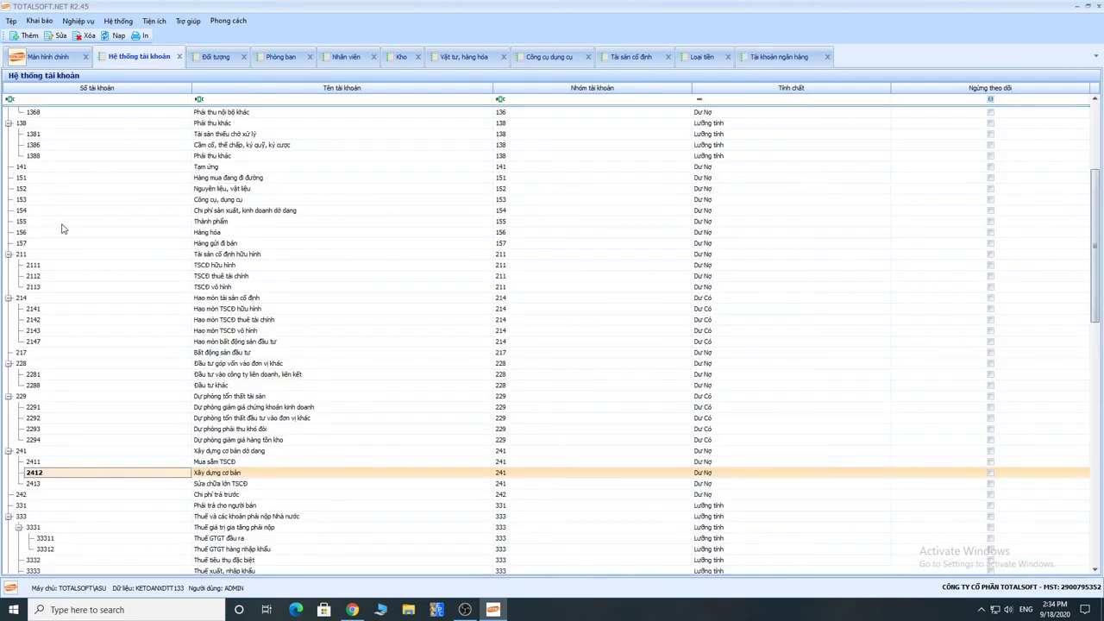
pyautogui.scroll(6, 59, 220)
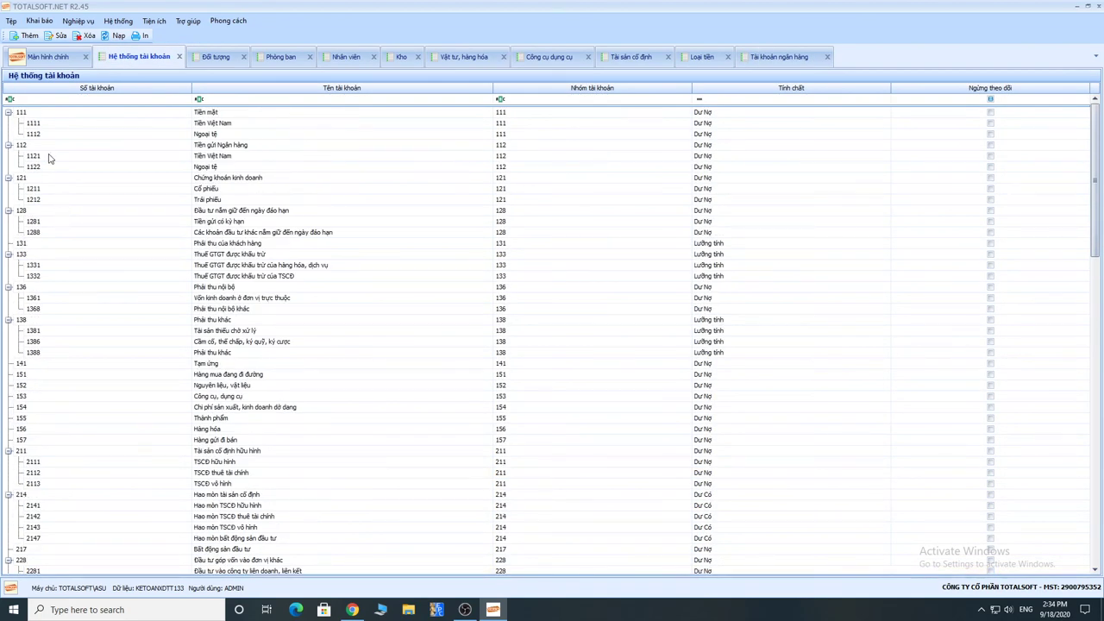
pyautogui.click(49, 156)
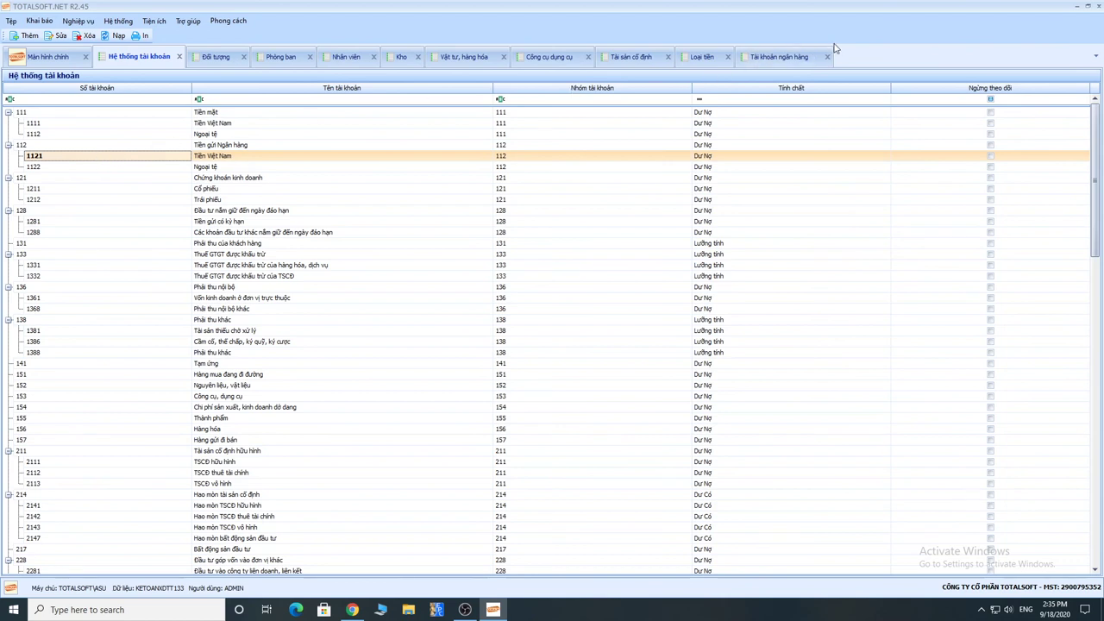
pyautogui.click(775, 59)
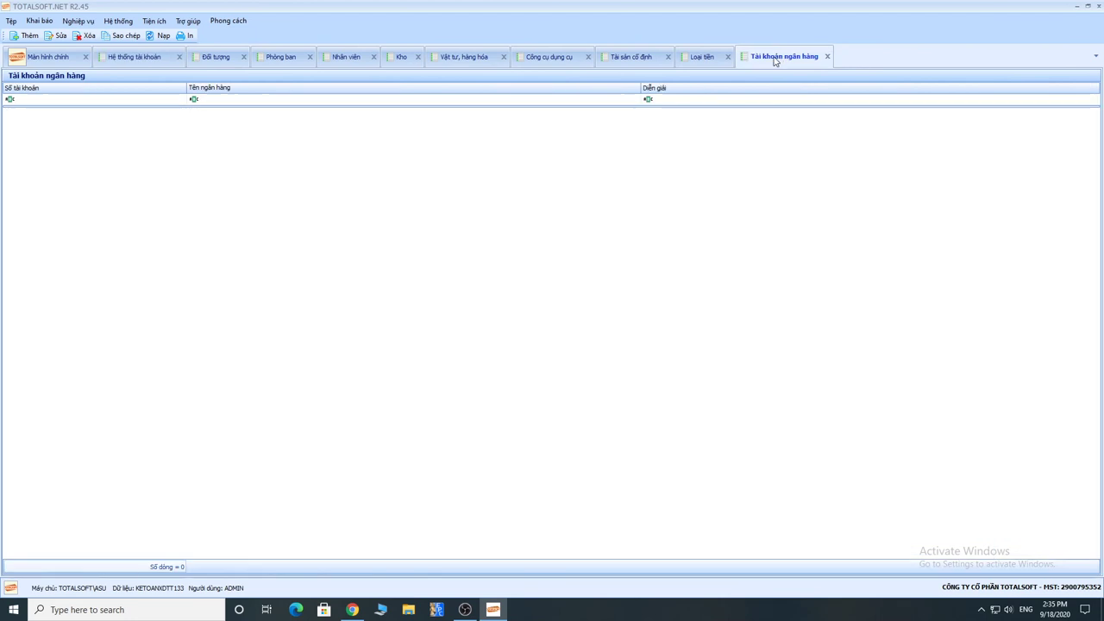
# Step: Add and save a Ngân hàng VIETCOMBANK account as the first bank-account record
pyautogui.rightClick(133, 151)
pyautogui.click(160, 157)
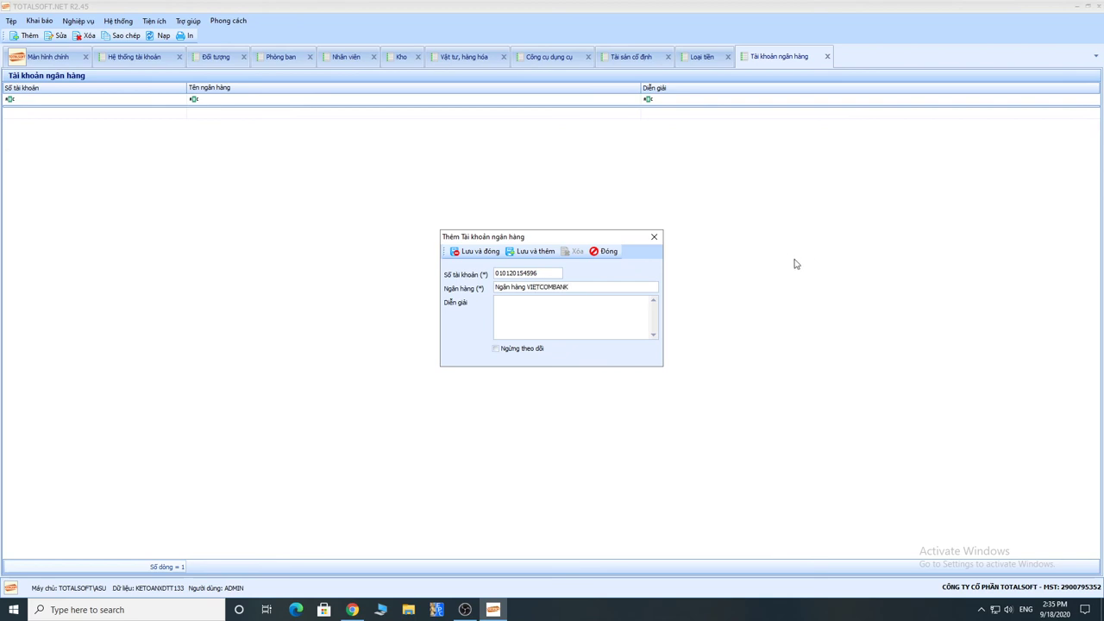
pyautogui.click(477, 252)
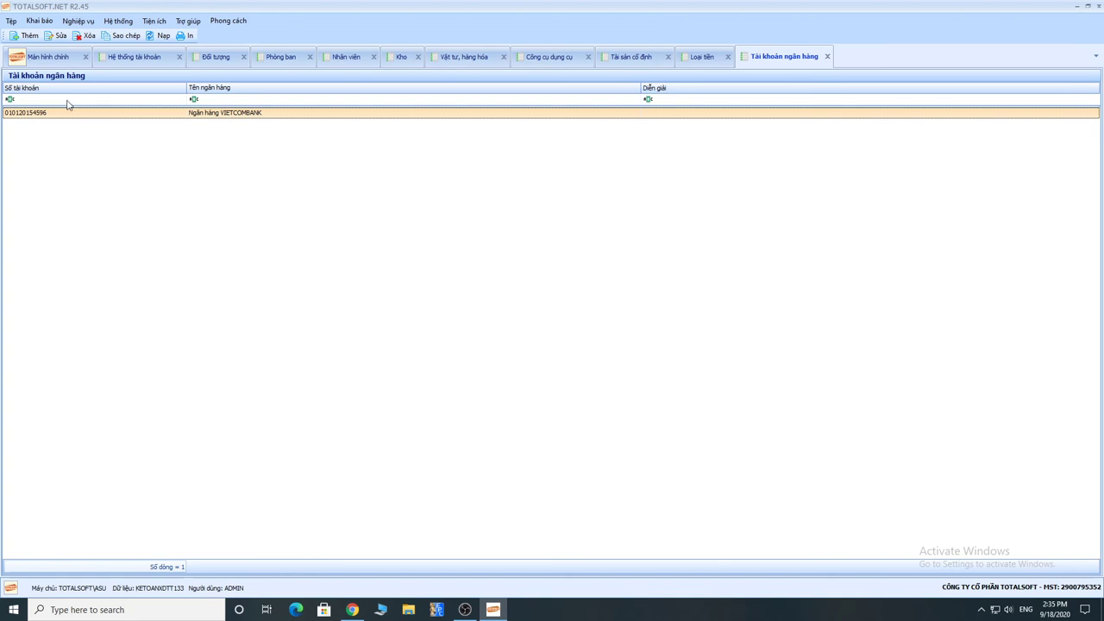
pyautogui.click(39, 22)
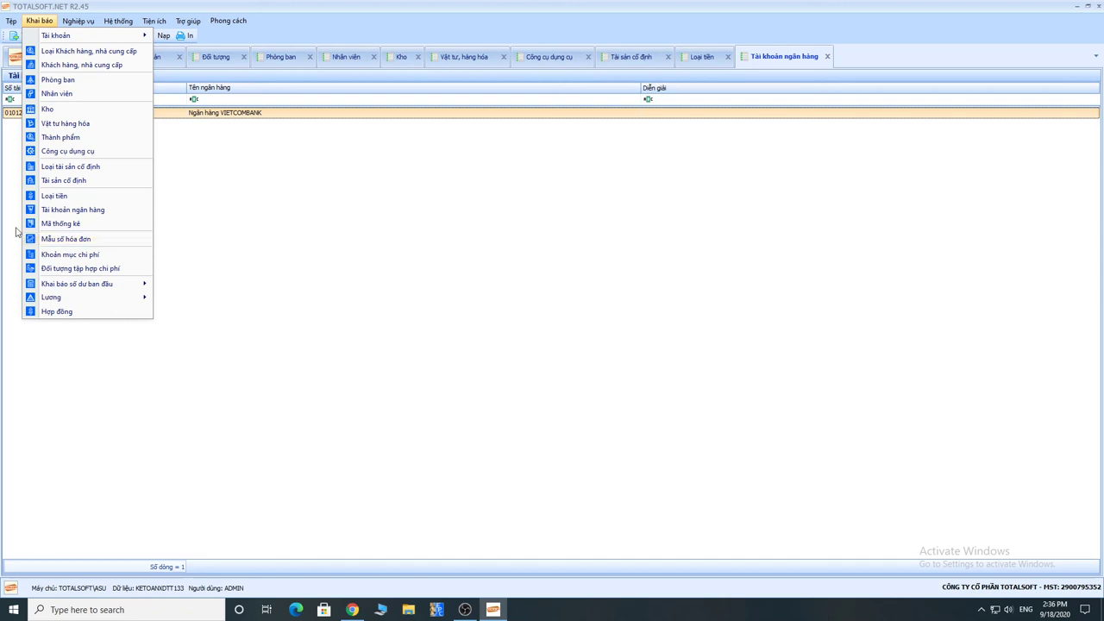
# Step: Open the Mẫu số hóa đơn invoice-template list from Khai báo
pyautogui.click(71, 242)
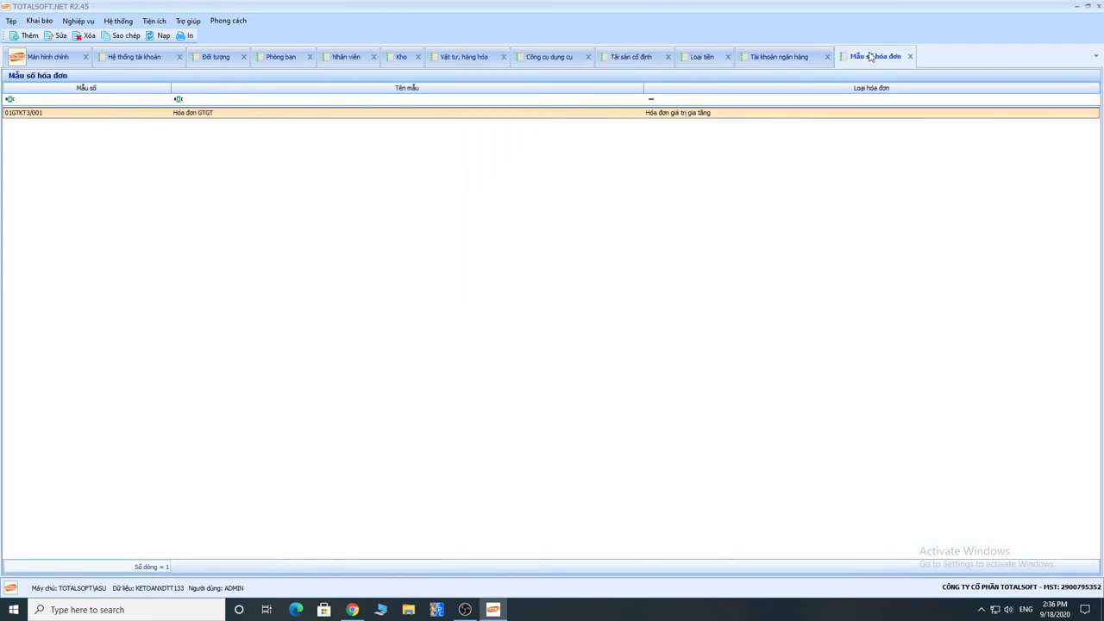
pyautogui.click(32, 22)
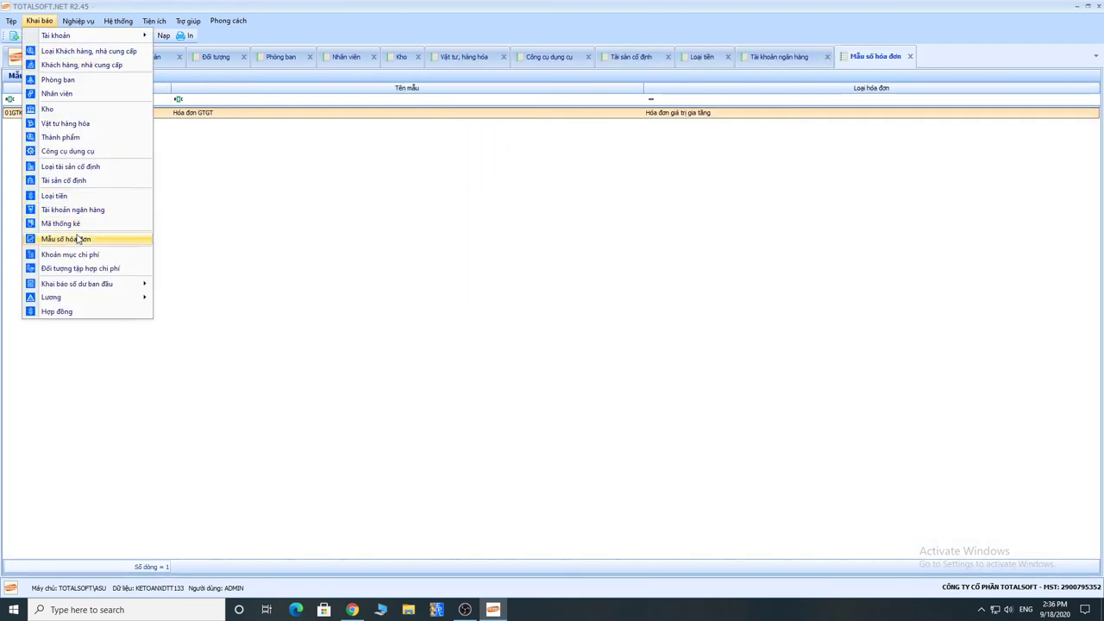
pyautogui.click(392, 122)
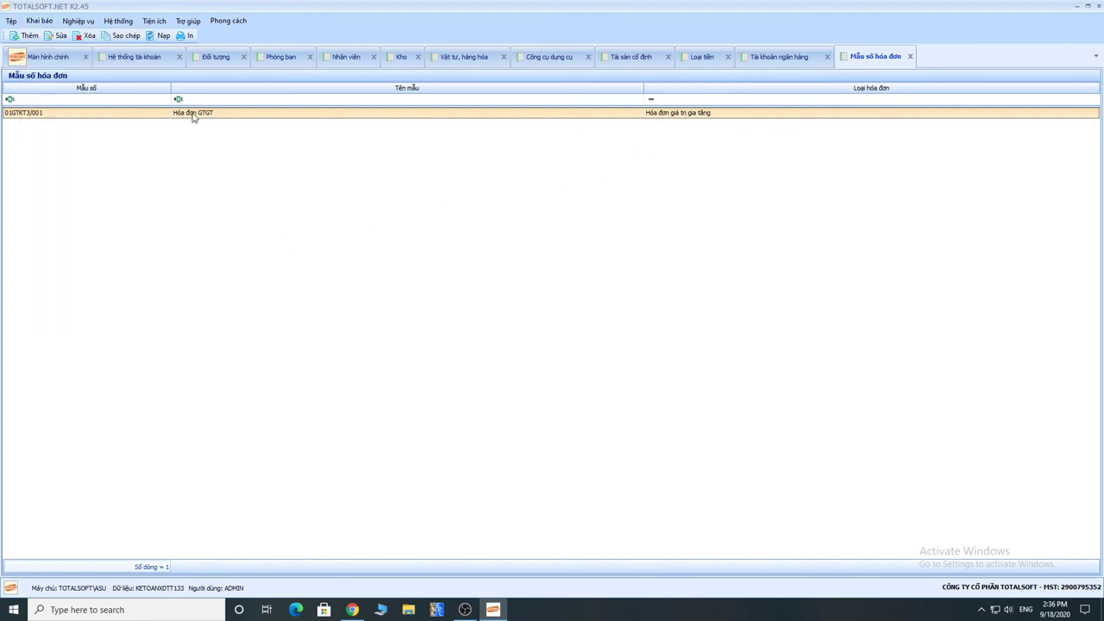
# Step: Inspect the 01GTKT3/001 Hóa đơn GTGT template's code and name, closing it unchanged
pyautogui.doubleClick(193, 117)
pyautogui.moveTo(556, 240); pyautogui.dragTo(423, 228)
pyautogui.moveTo(402, 276); pyautogui.dragTo(371, 278)
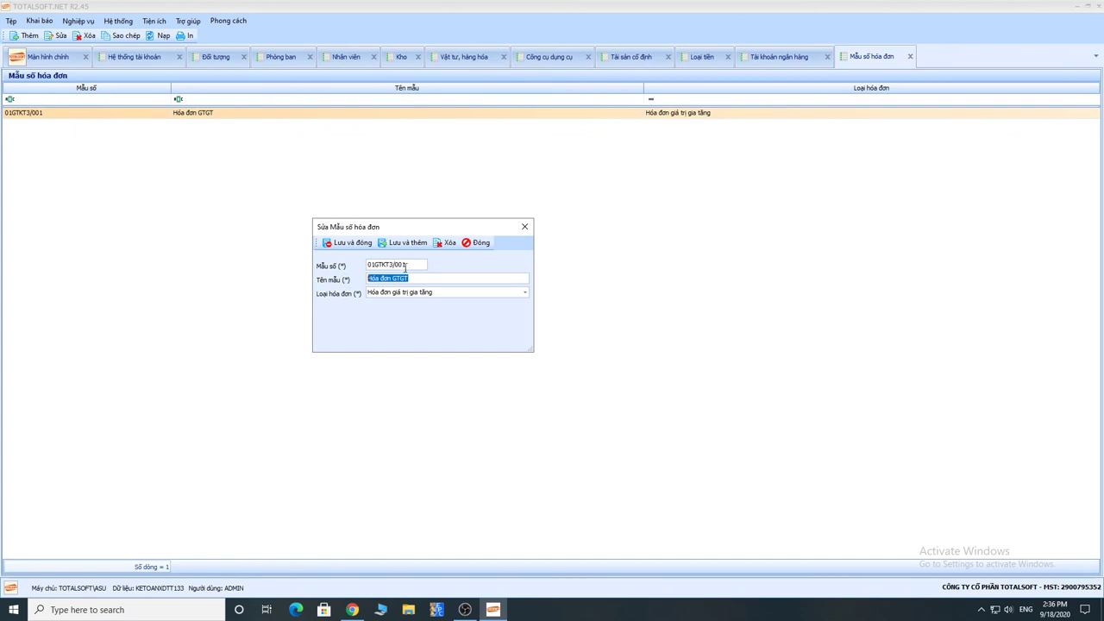
pyautogui.click(405, 266)
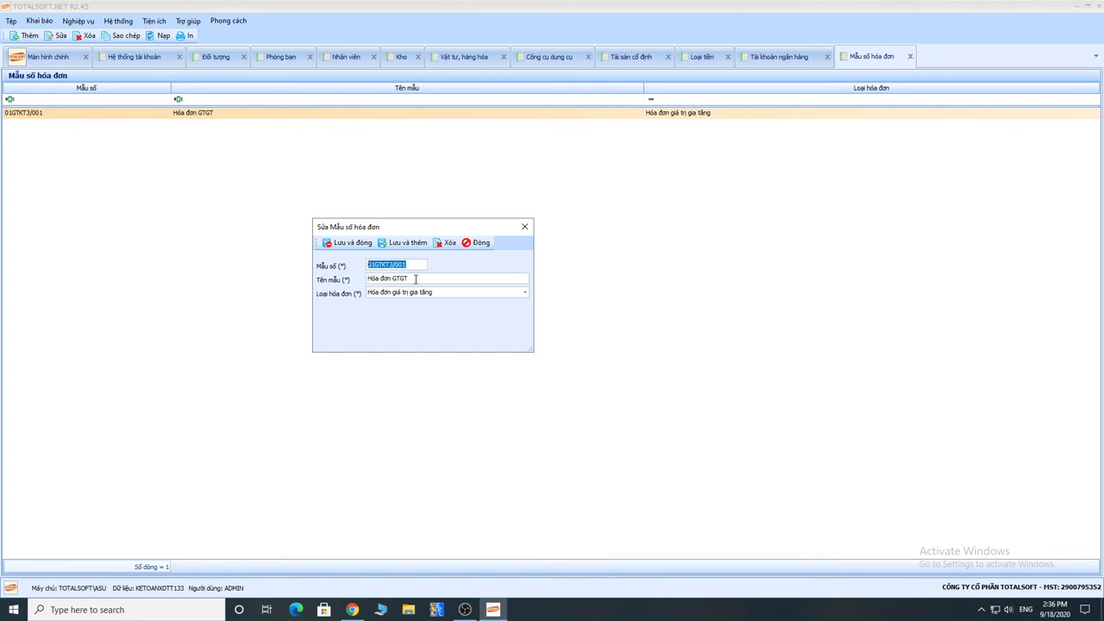
pyautogui.moveTo(414, 279); pyautogui.dragTo(354, 276)
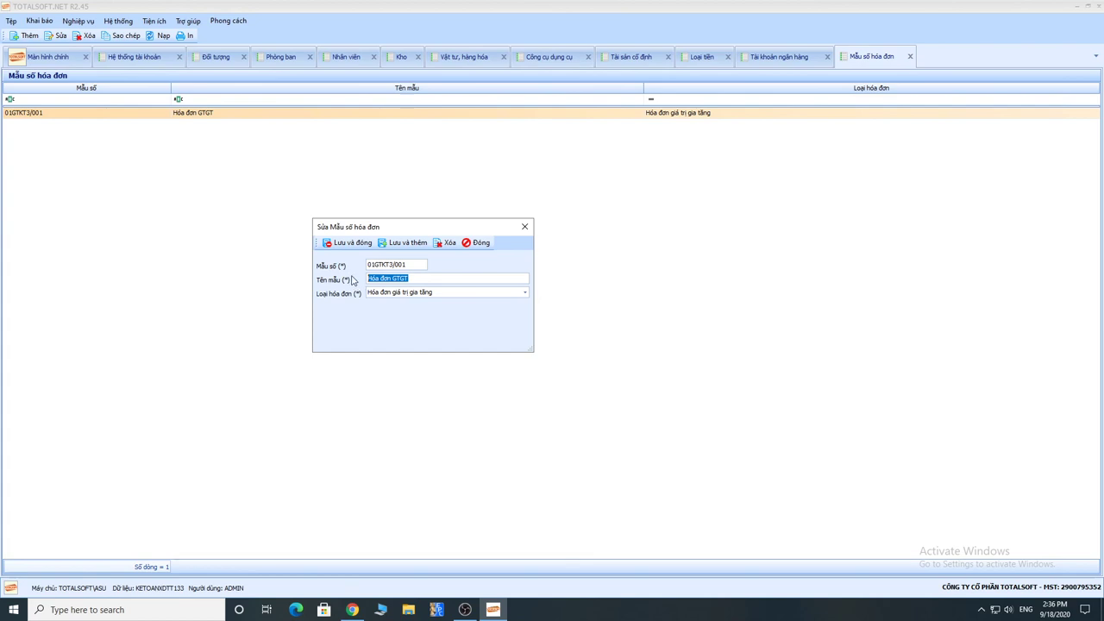
pyautogui.moveTo(412, 266); pyautogui.dragTo(335, 267)
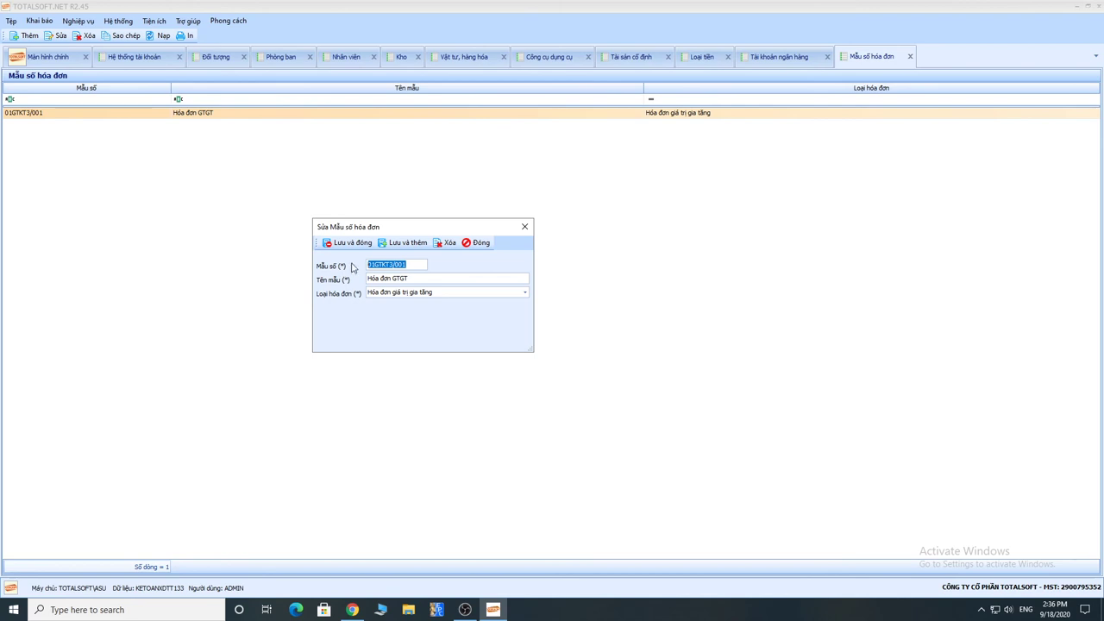
pyautogui.click(481, 244)
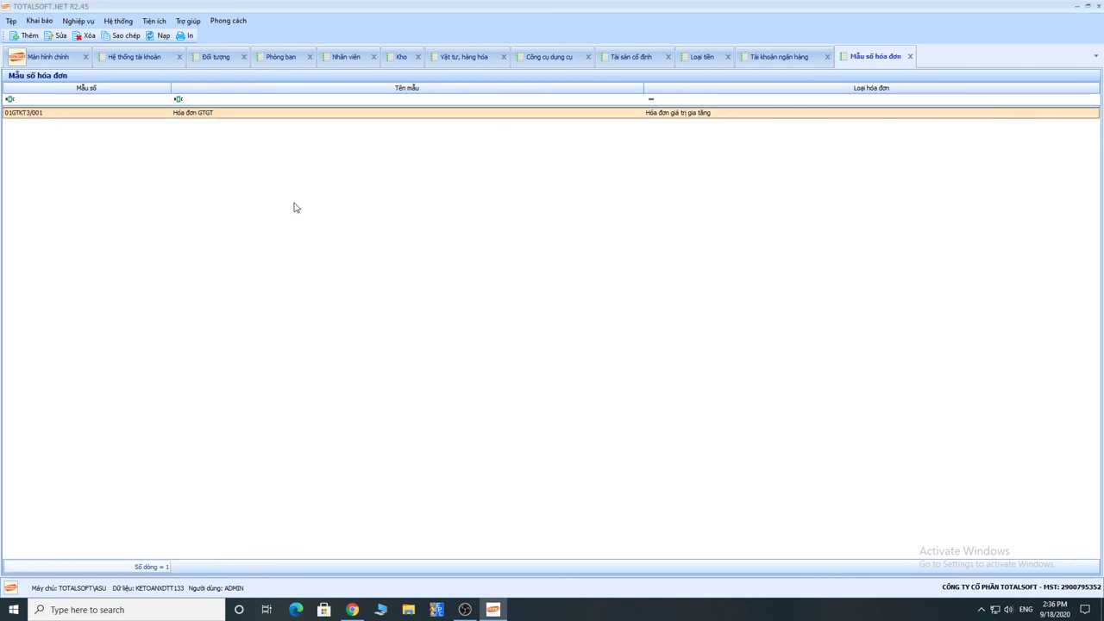
# Step: Open Khoản mục chi phí and browse the CPSX items TP, SXC, NVLTT, NCTT, MTC, HH, CDT
pyautogui.click(42, 23)
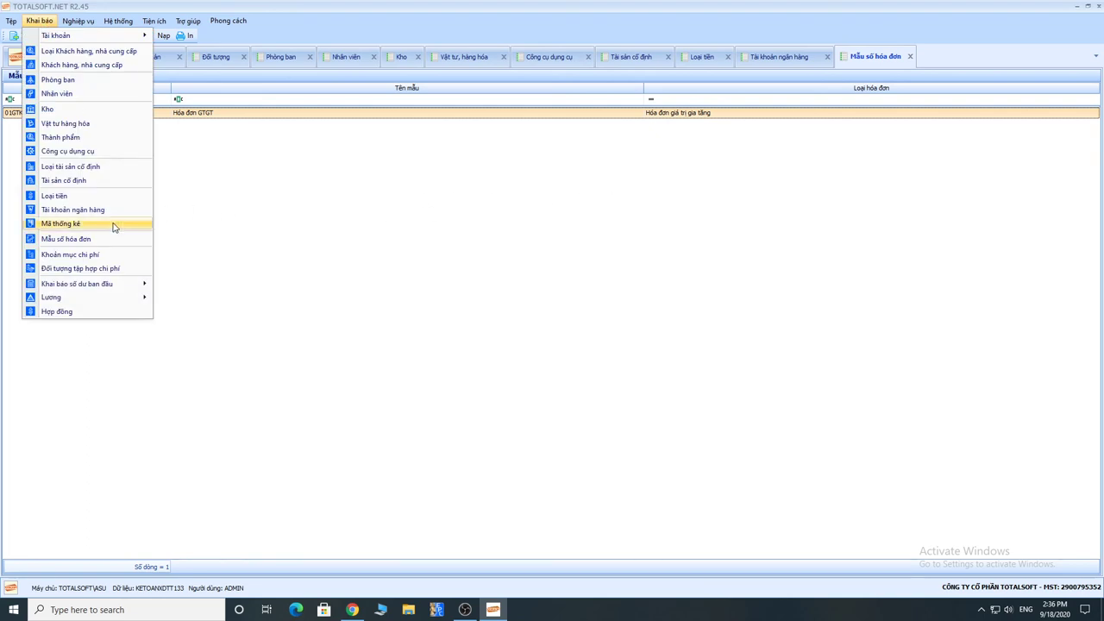
pyautogui.click(71, 255)
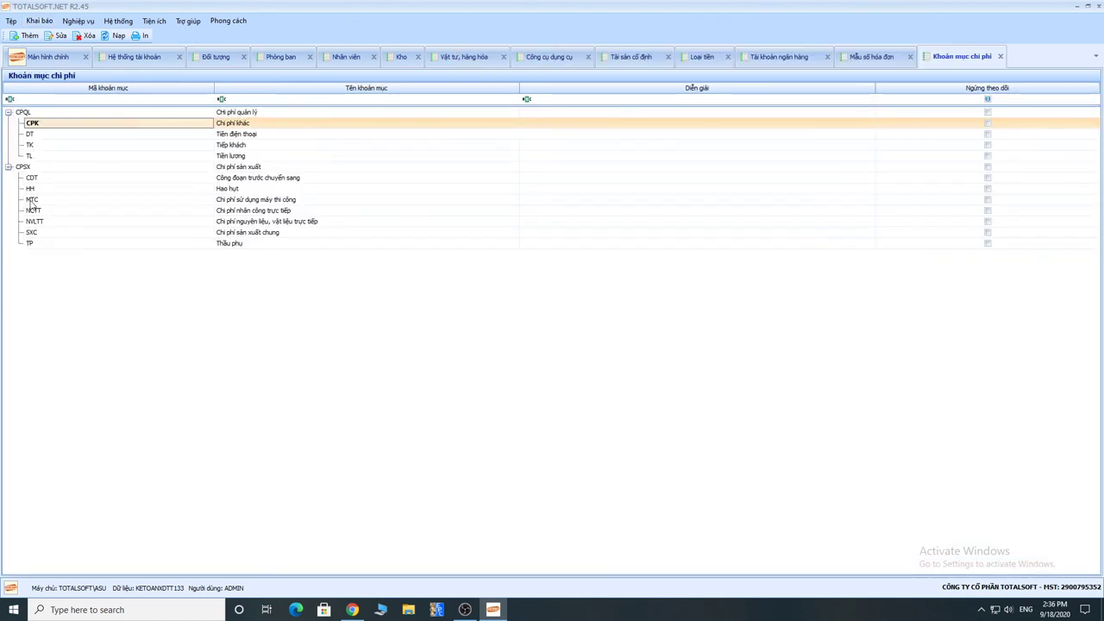
pyautogui.click(24, 168)
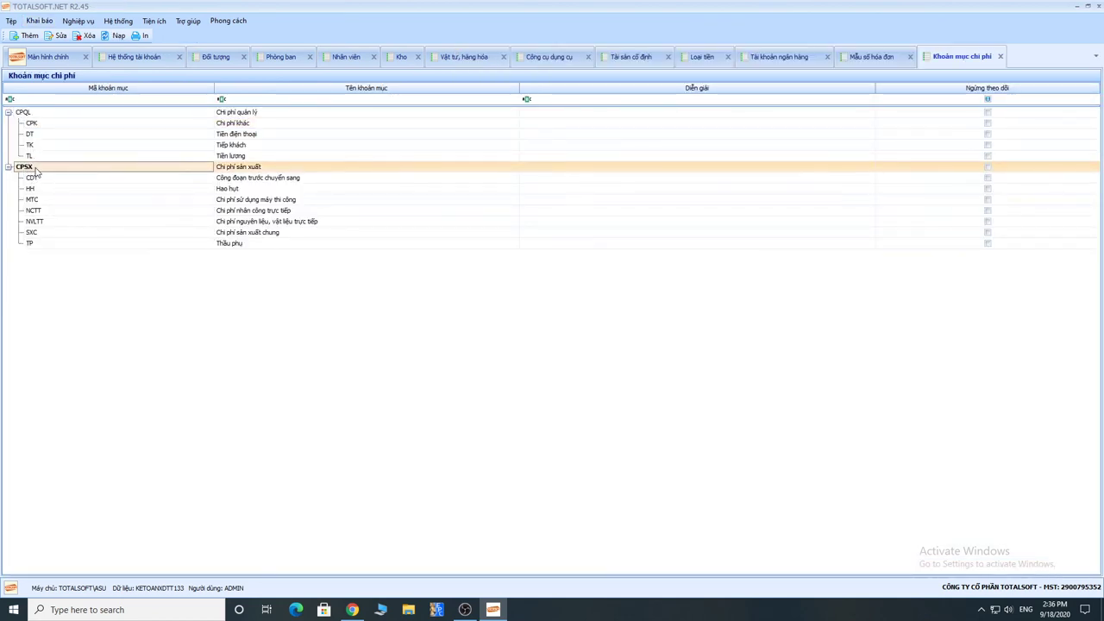
pyautogui.click(43, 245)
pyautogui.click(44, 231)
pyautogui.click(45, 220)
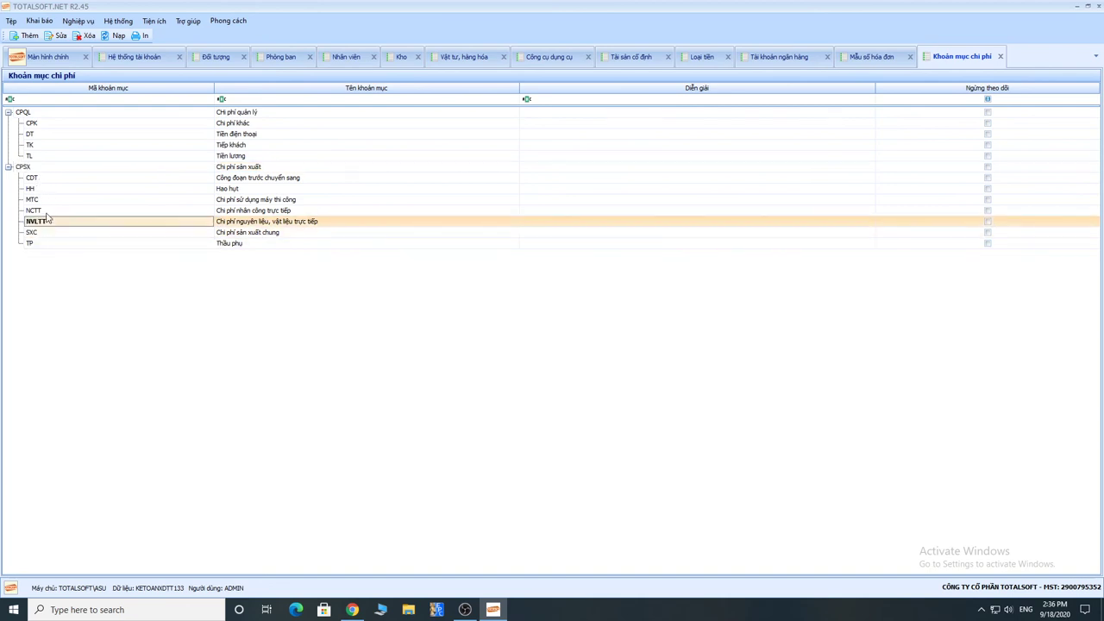
pyautogui.click(49, 210)
pyautogui.click(47, 200)
pyautogui.click(49, 189)
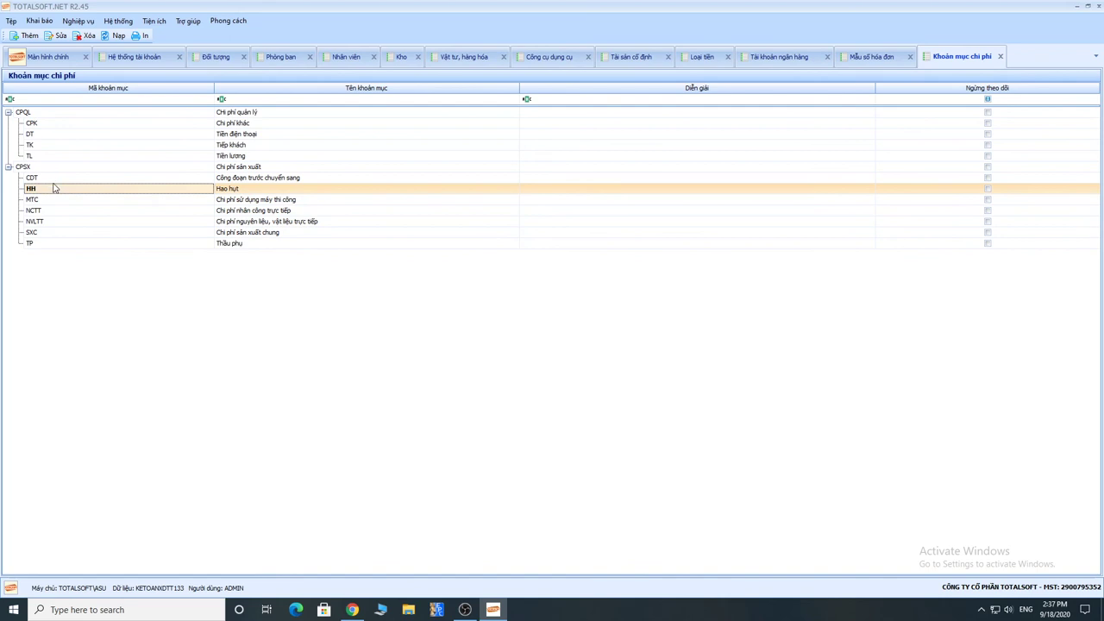
pyautogui.click(55, 179)
pyautogui.click(55, 202)
pyautogui.click(53, 216)
pyautogui.click(52, 234)
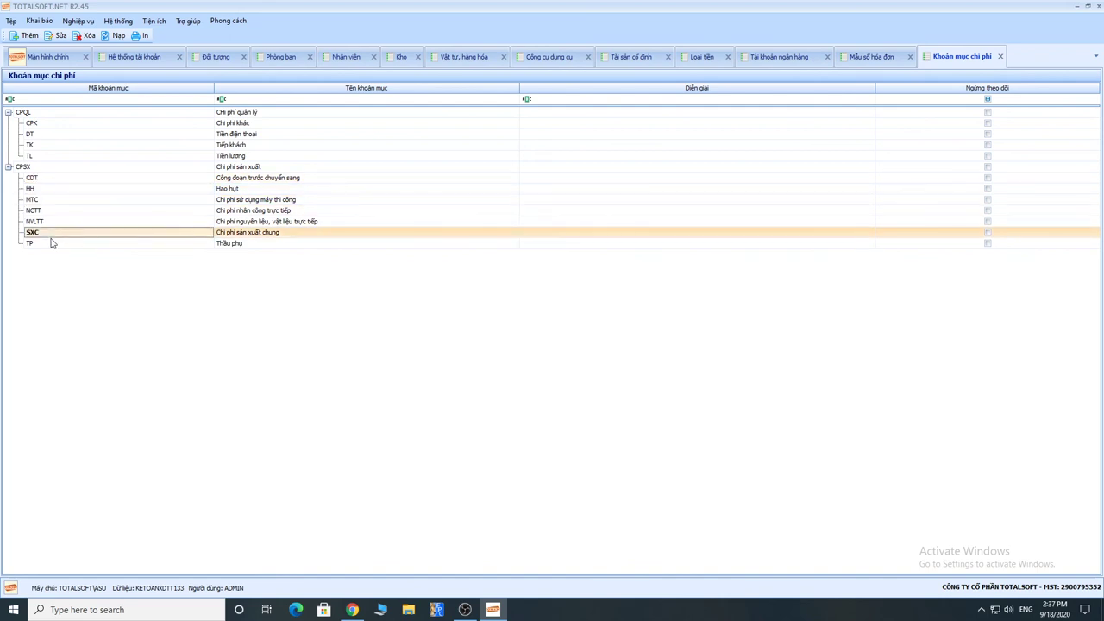
pyautogui.click(50, 221)
pyautogui.click(51, 211)
pyautogui.click(54, 199)
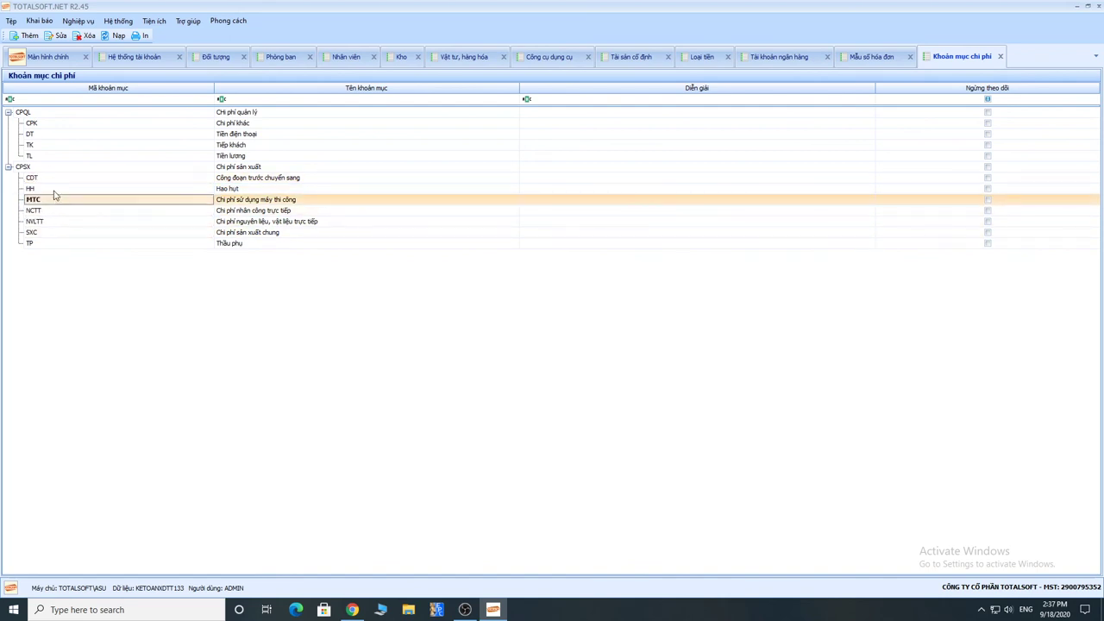
pyautogui.click(55, 189)
pyautogui.click(57, 179)
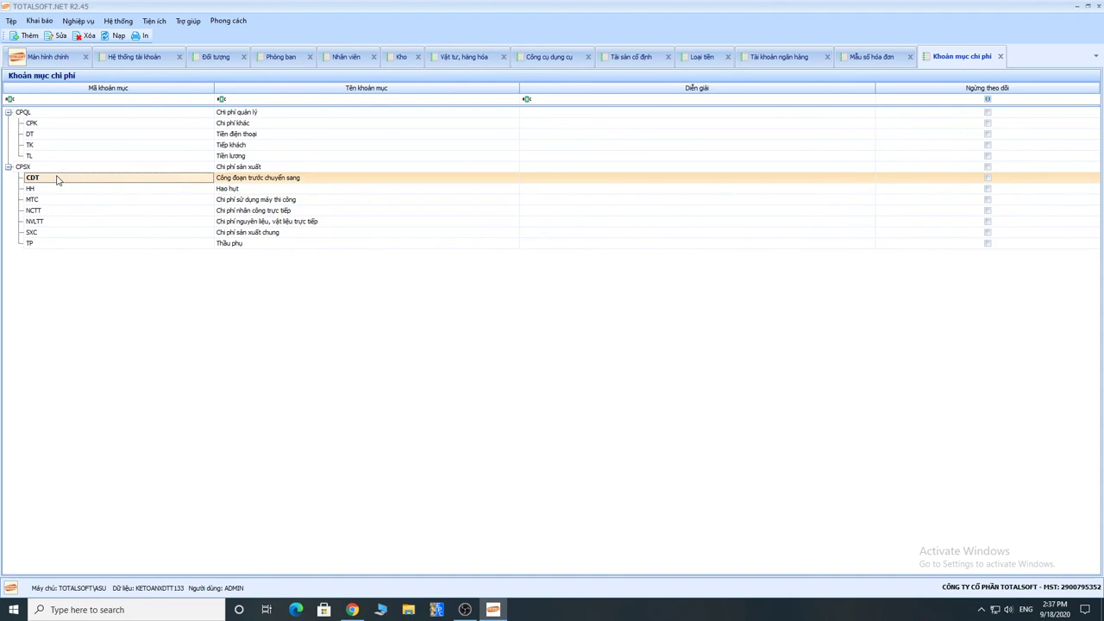
pyautogui.click(54, 245)
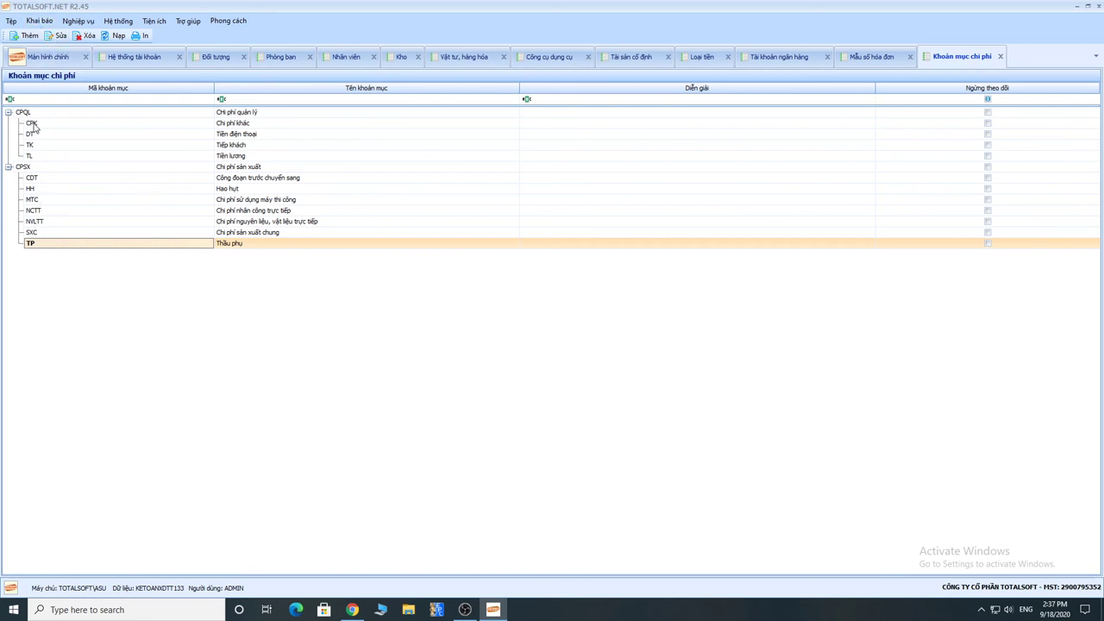
# Step: Browse the CPQL items CPK, DT, TL and TK, then reselect the CPSX and CPQL groups
pyautogui.click(33, 124)
pyautogui.click(38, 135)
pyautogui.click(39, 156)
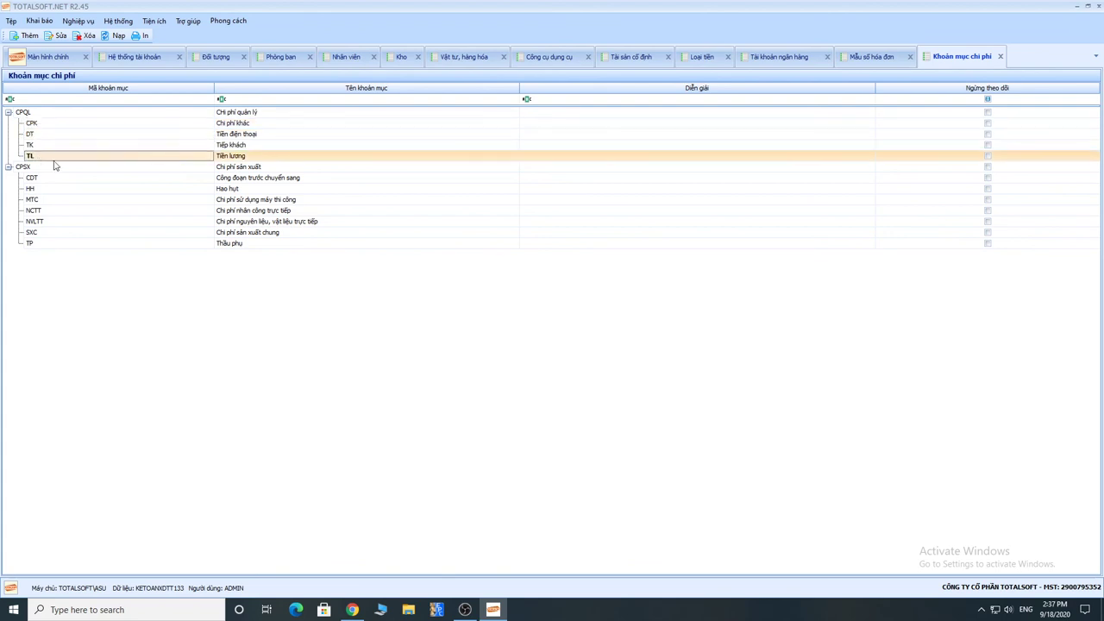
pyautogui.click(241, 144)
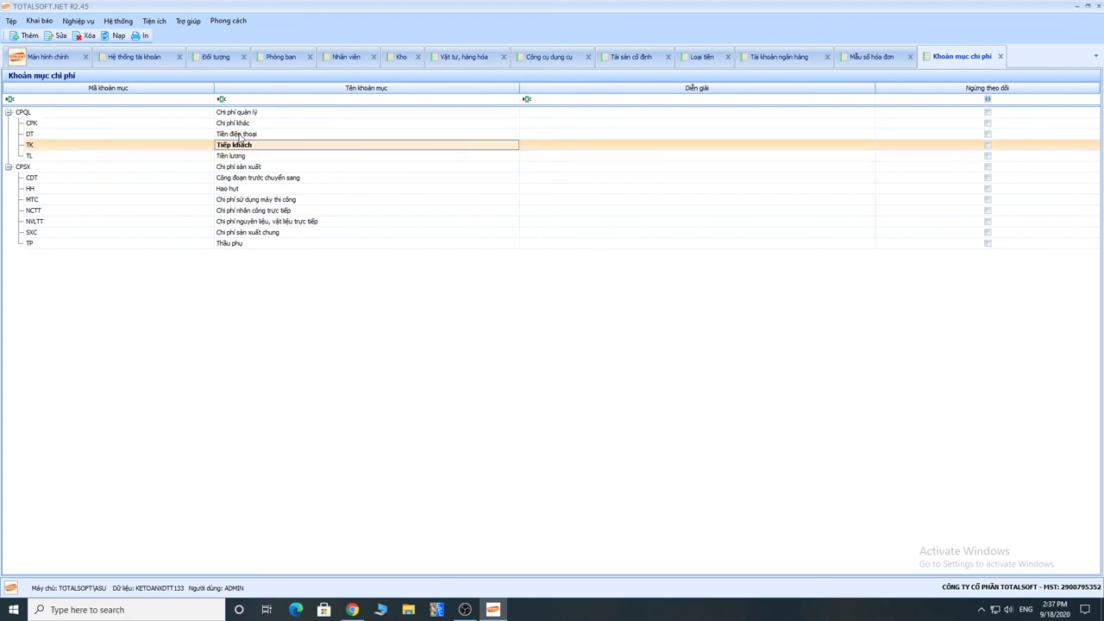
pyautogui.click(241, 134)
pyautogui.click(240, 123)
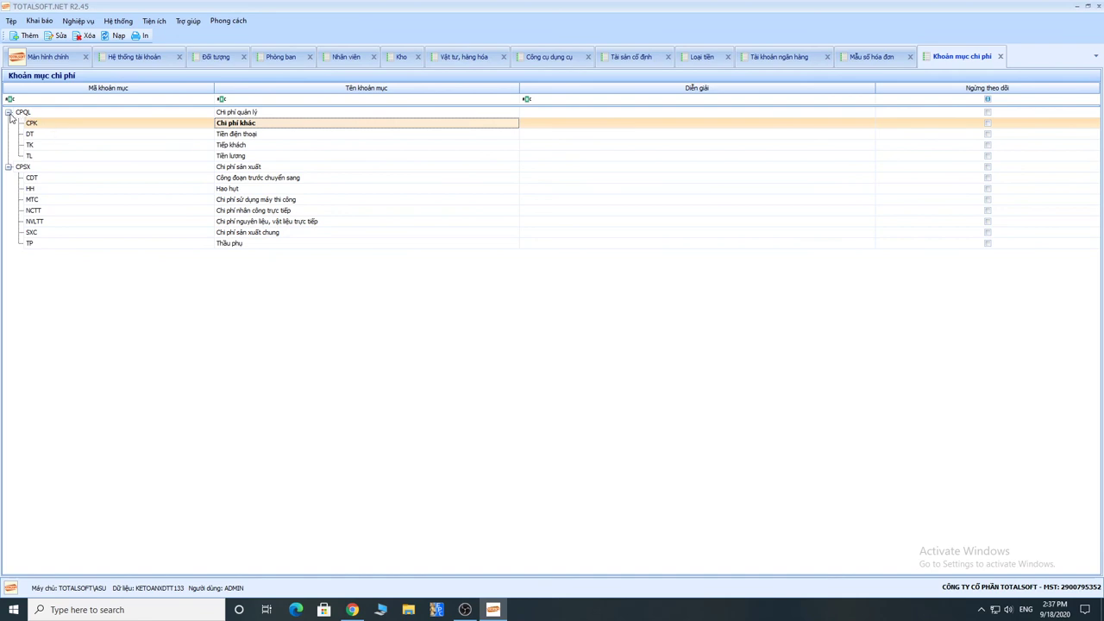
pyautogui.click(26, 169)
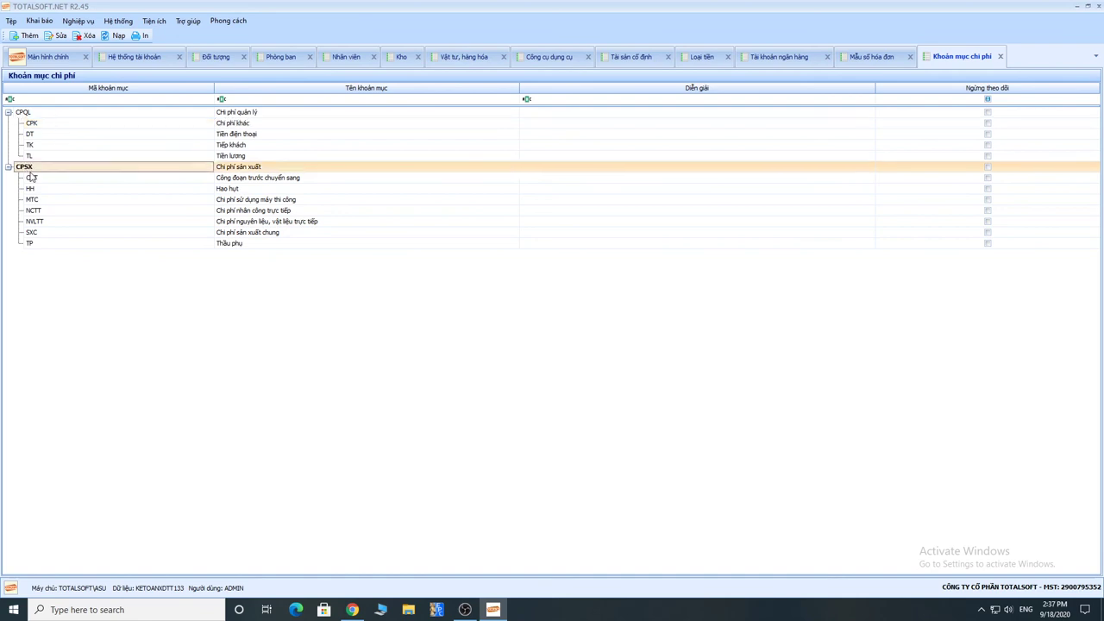
pyautogui.click(32, 113)
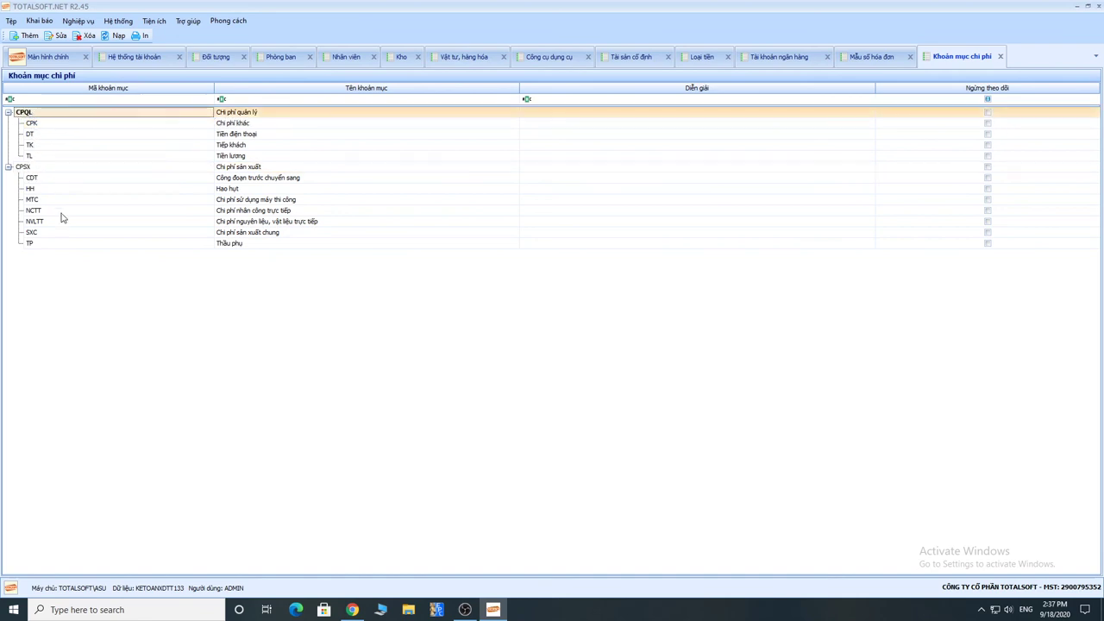
# Step: Start a new cost item under parent Chi phí quản lý (CPQL), then close it without saving
pyautogui.rightClick(57, 290)
pyautogui.click(93, 296)
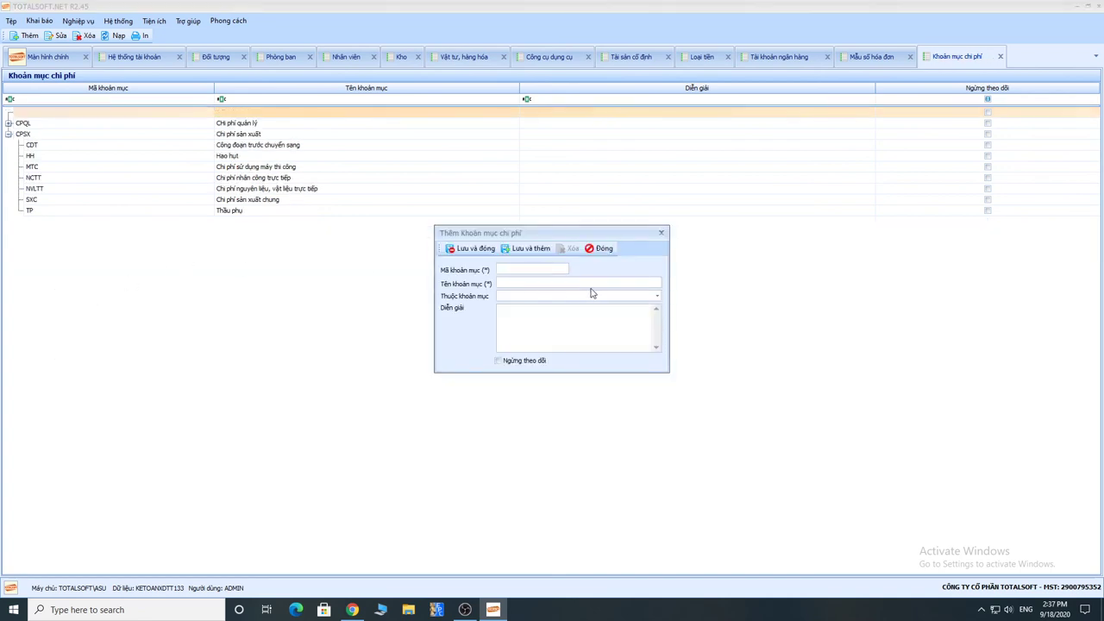
pyautogui.click(656, 297)
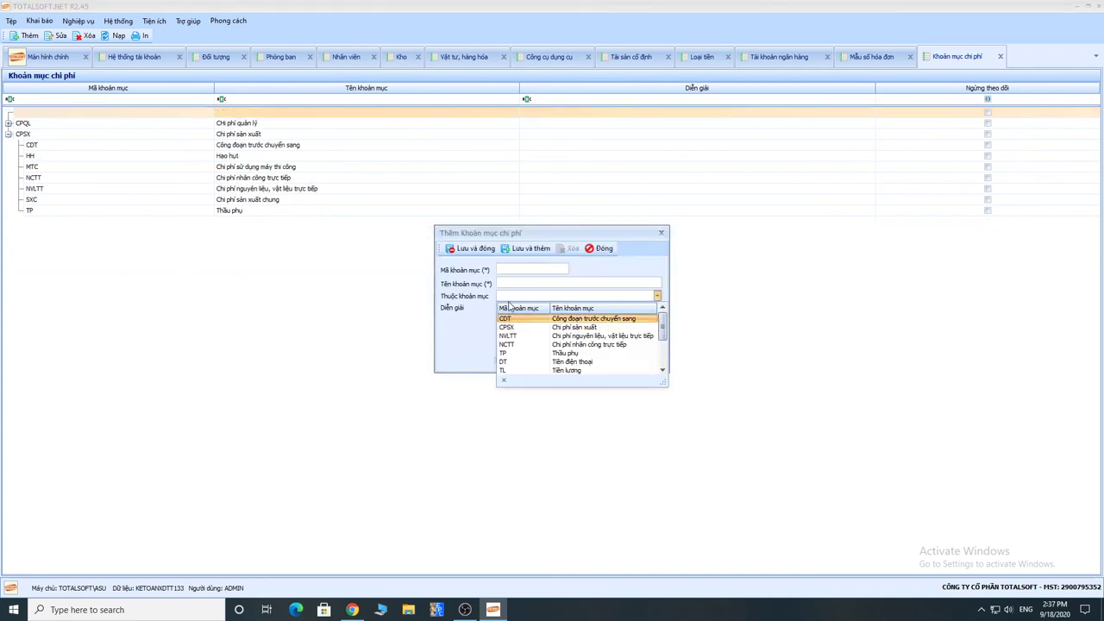
pyautogui.click(504, 296)
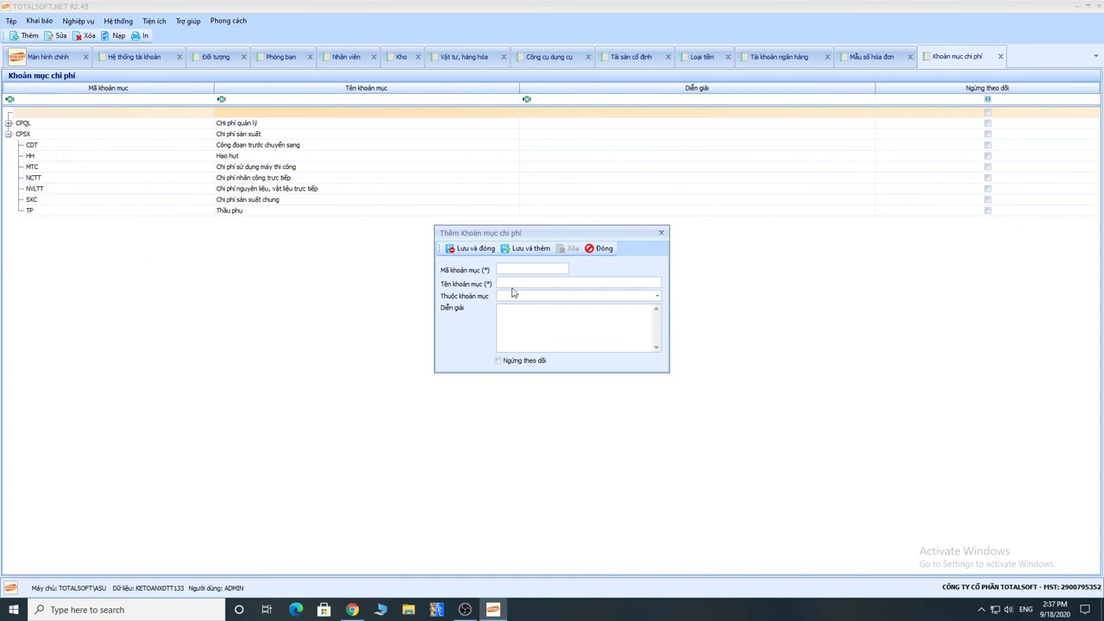
pyautogui.click(656, 296)
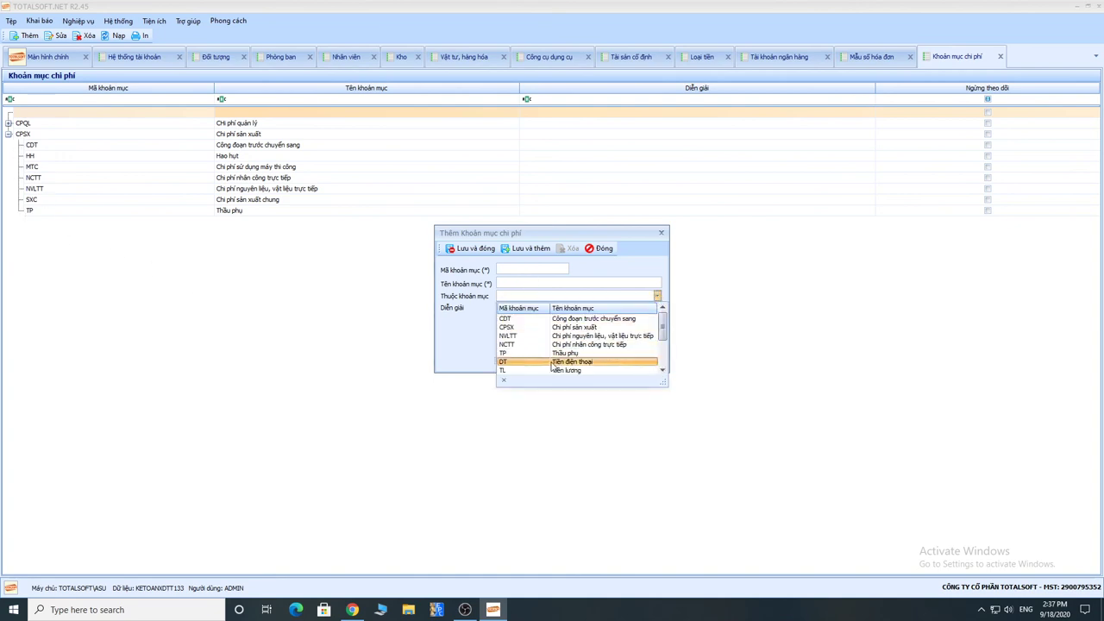
pyautogui.click(507, 282)
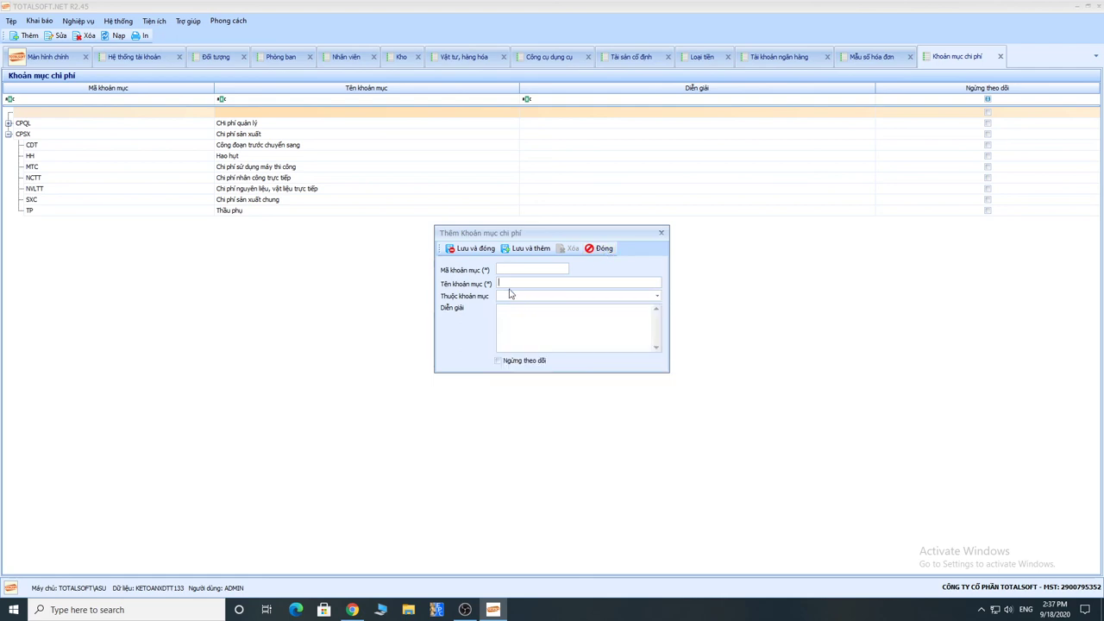
pyautogui.click(656, 296)
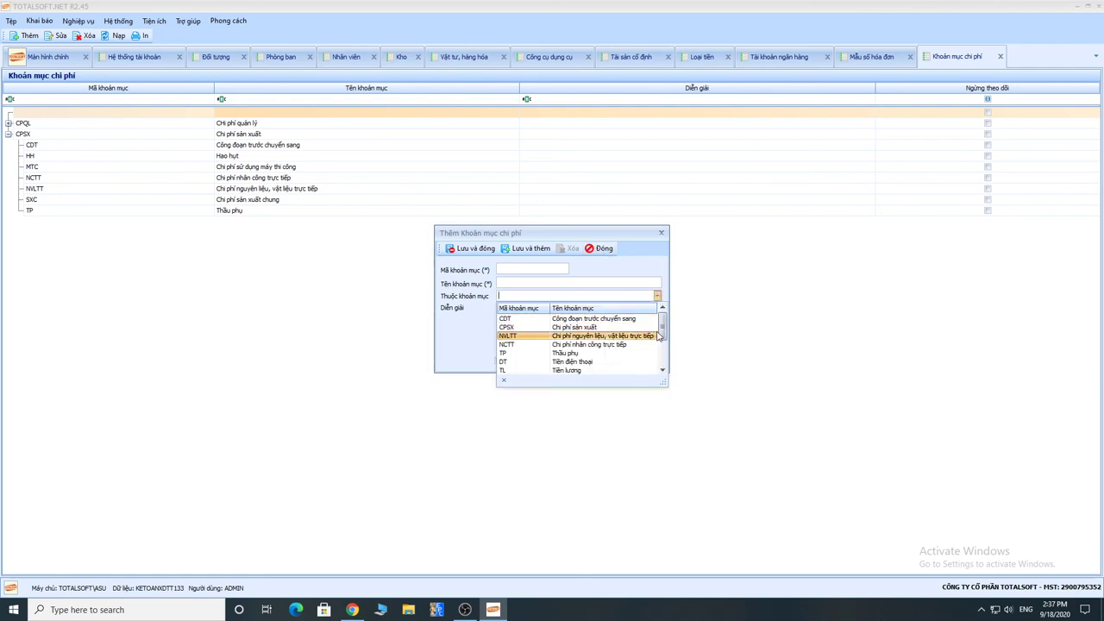
pyautogui.scroll(-1, 666, 334)
pyautogui.moveTo(666, 334); pyautogui.dragTo(665, 353)
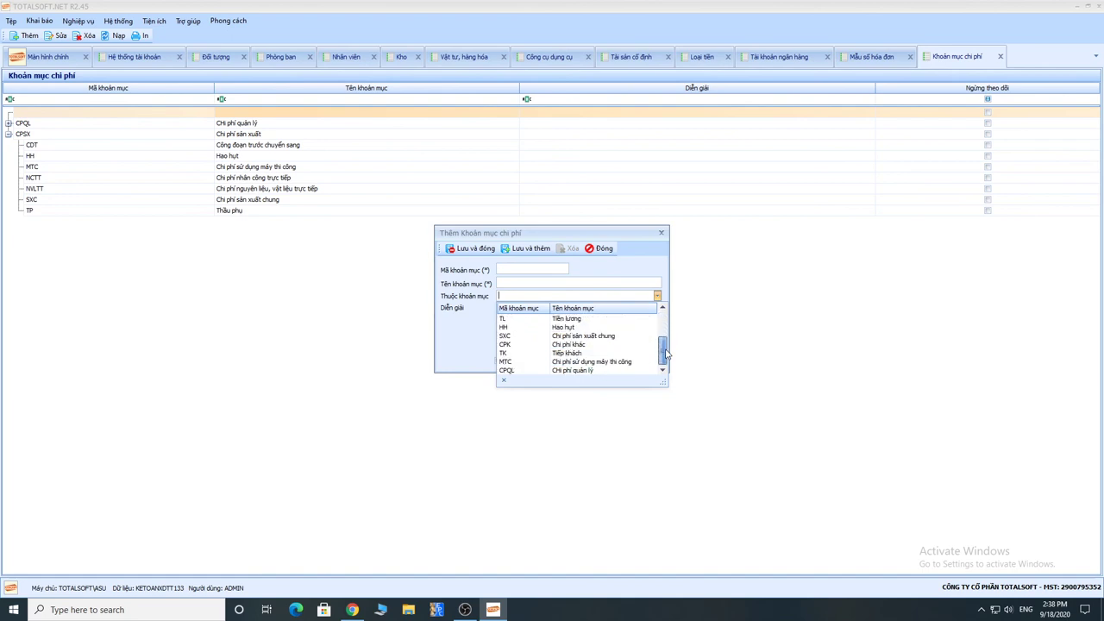
pyautogui.click(533, 370)
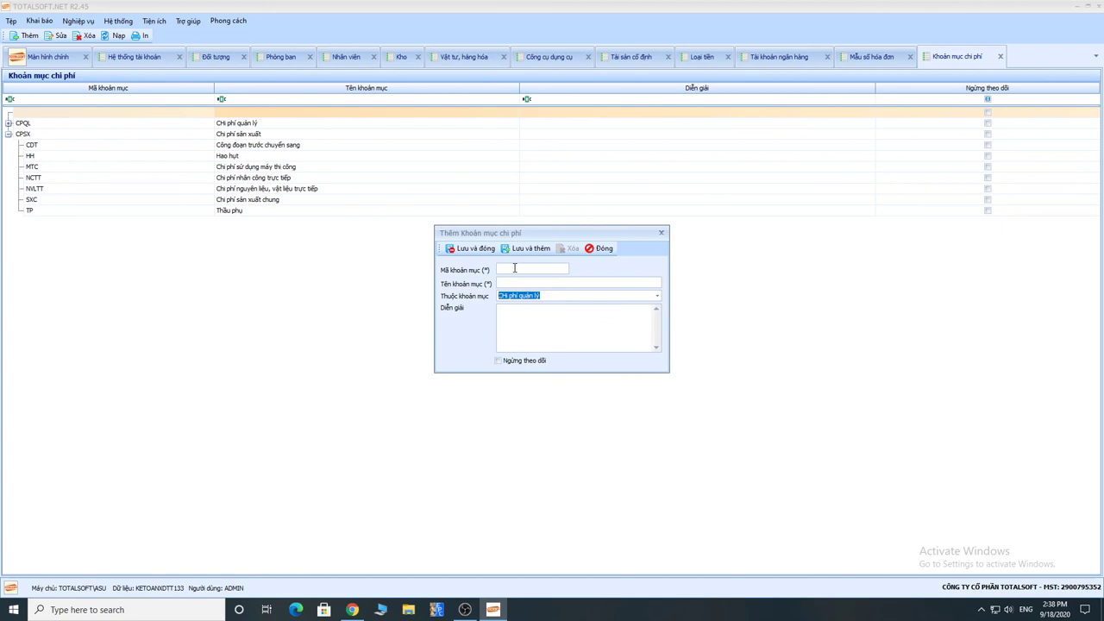
pyautogui.click(598, 249)
pyautogui.click(567, 345)
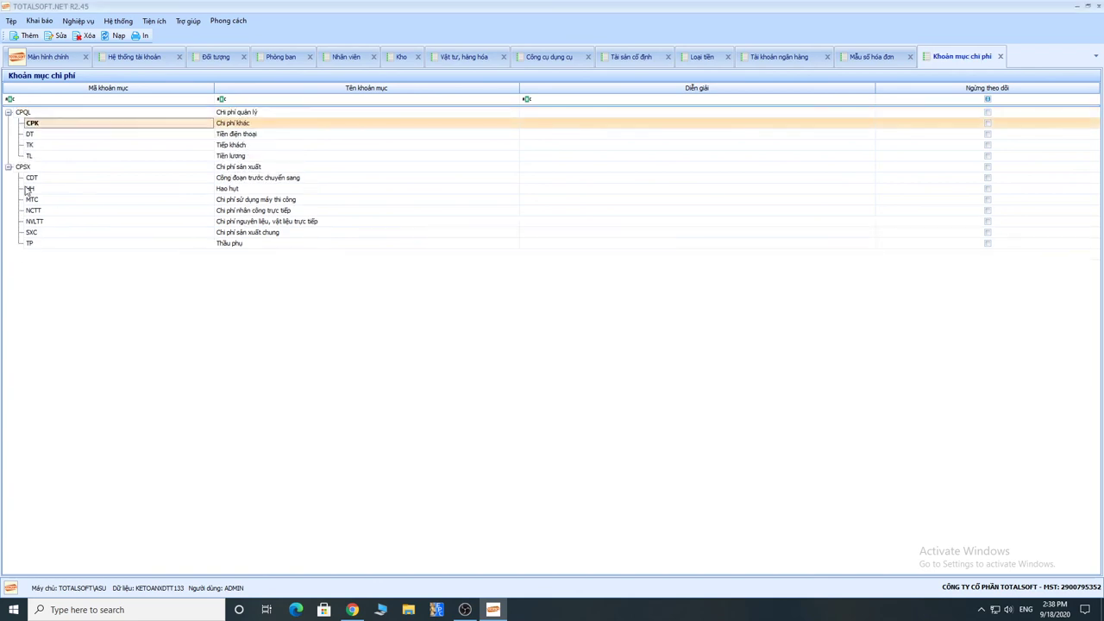
# Step: Open the Đối tượng tập hợp chi phí list and start a new Công trình, vụ việc entry
pyautogui.click(39, 21)
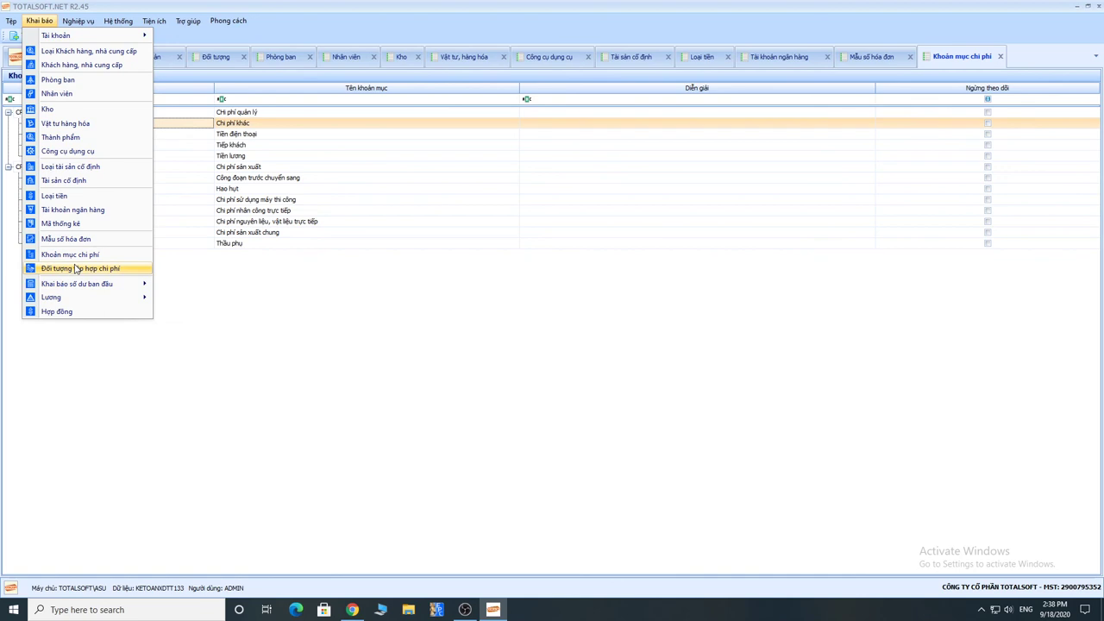
pyautogui.click(76, 269)
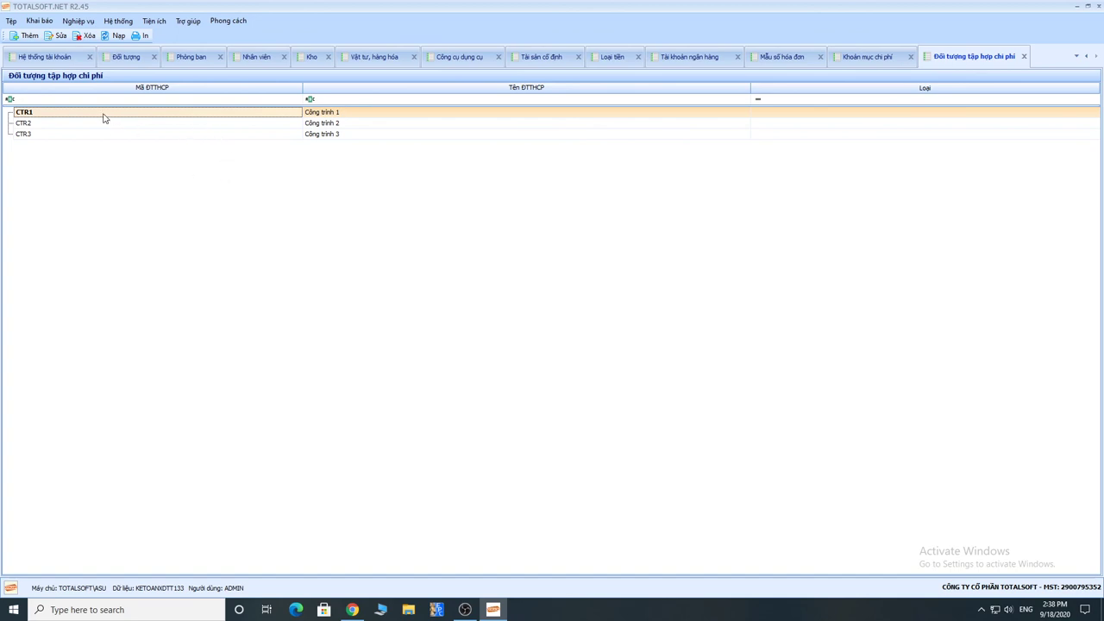
pyautogui.rightClick(75, 153)
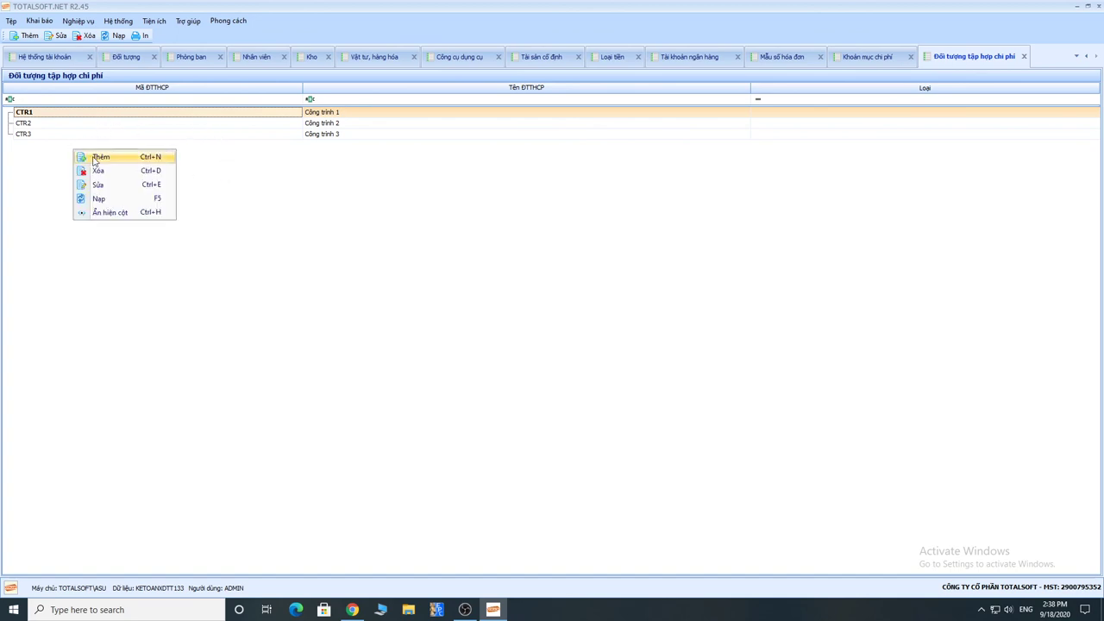
pyautogui.click(95, 158)
pyautogui.moveTo(536, 215); pyautogui.dragTo(411, 214)
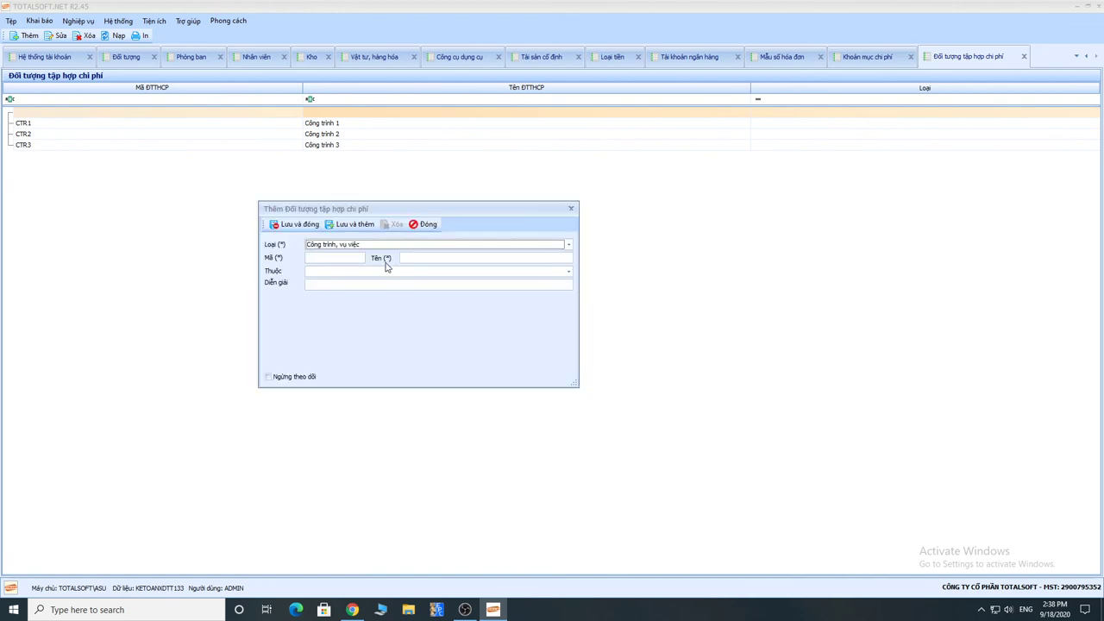
pyautogui.click(362, 245)
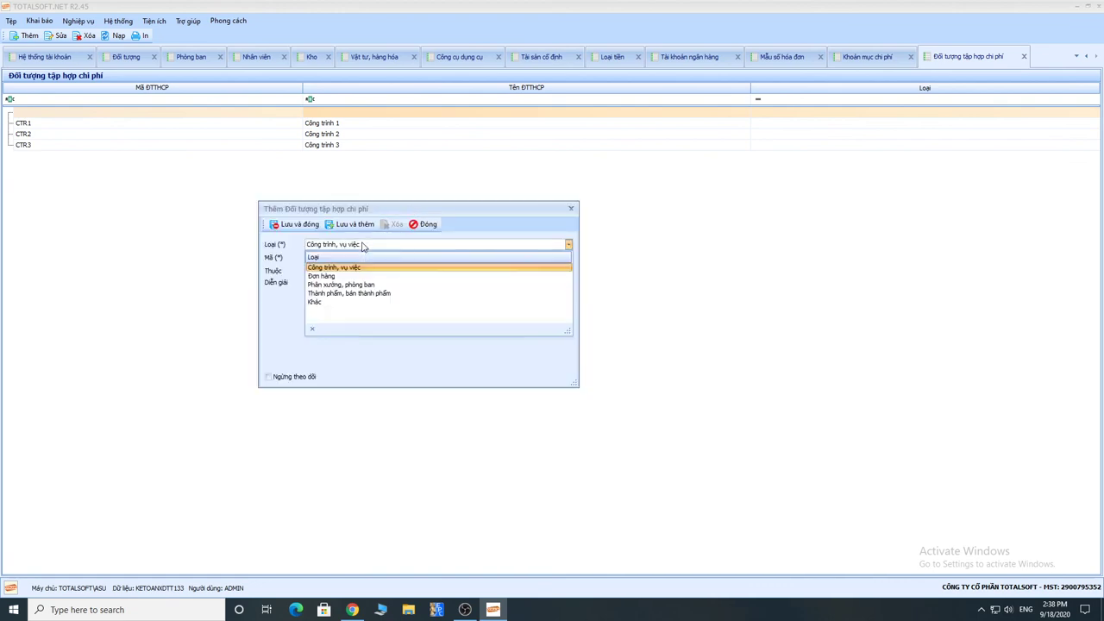
pyautogui.click(362, 245)
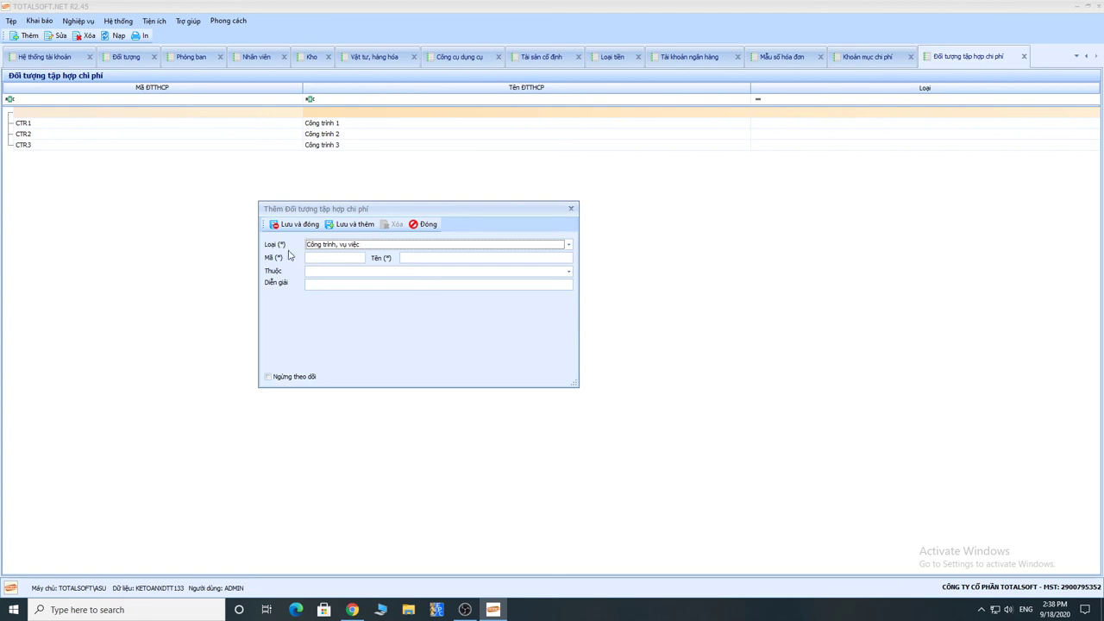
# Step: Close the new cost-object form without saving it
pyautogui.click(315, 258)
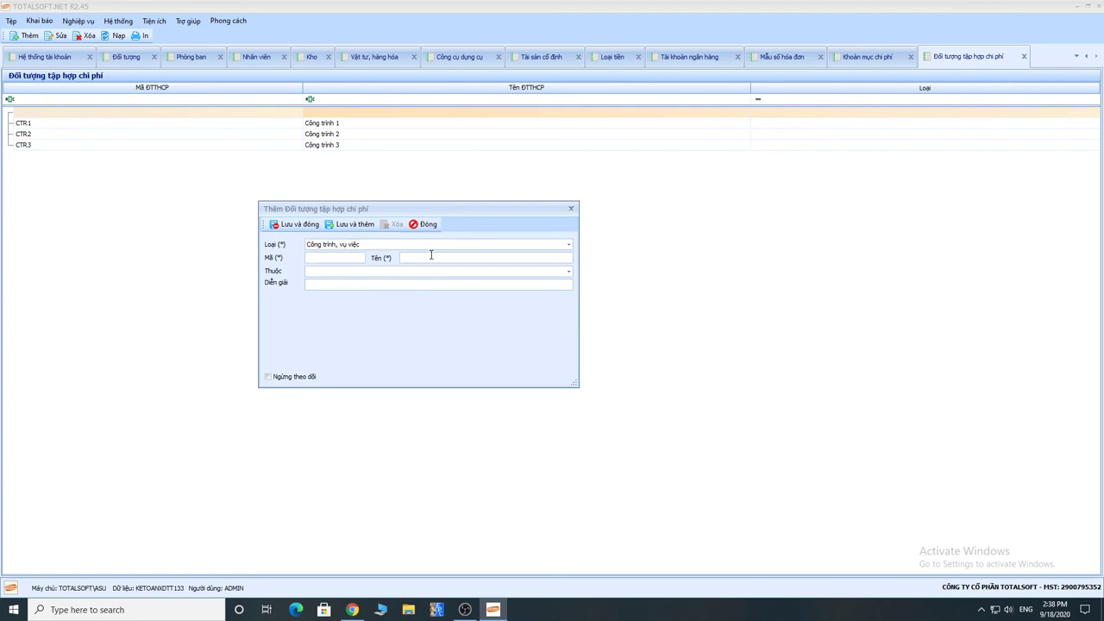
pyautogui.moveTo(413, 216); pyautogui.dragTo(463, 202)
pyautogui.click(473, 211)
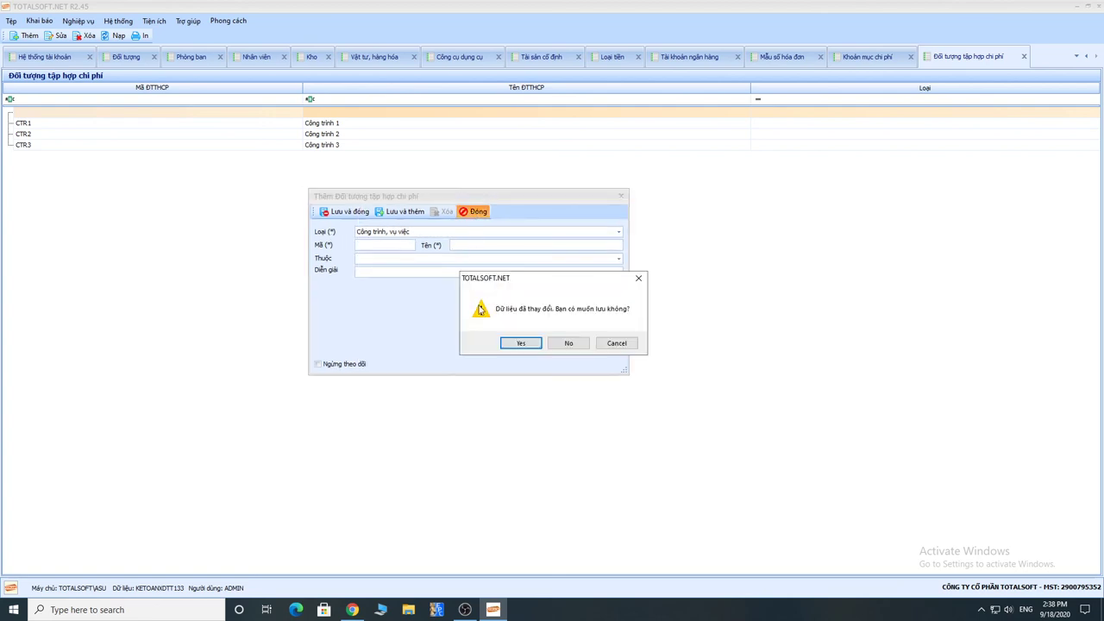
pyautogui.click(565, 345)
pyautogui.click(310, 58)
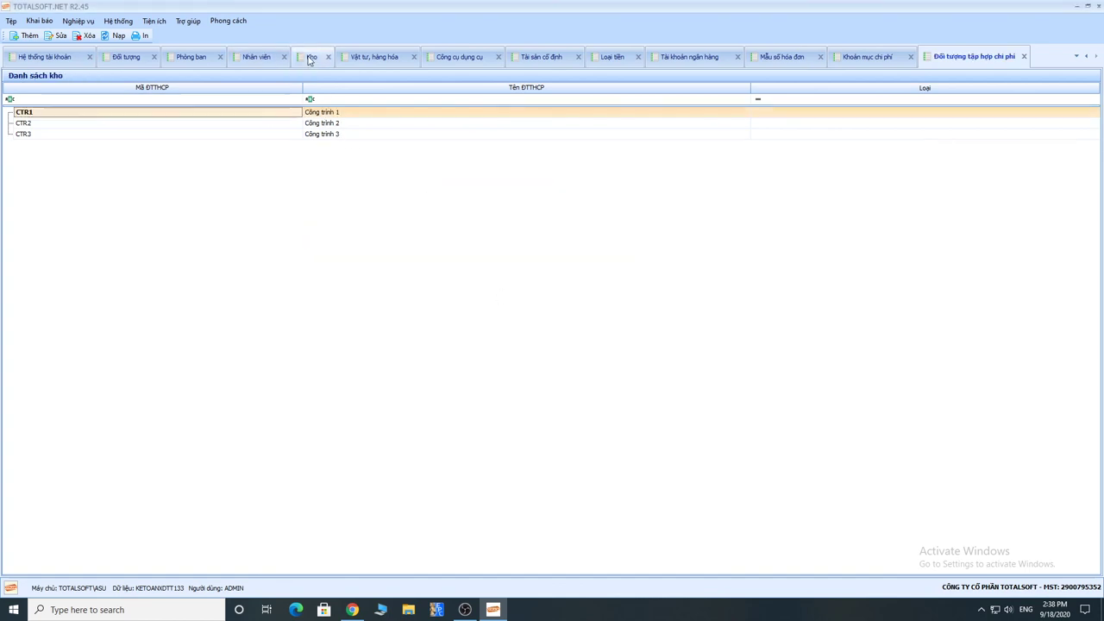
# Step: Check warehouses kctr1, kctr2 and kctr3 against cost objects CTR1–CTR3 on the cost-object list
pyautogui.click(31, 115)
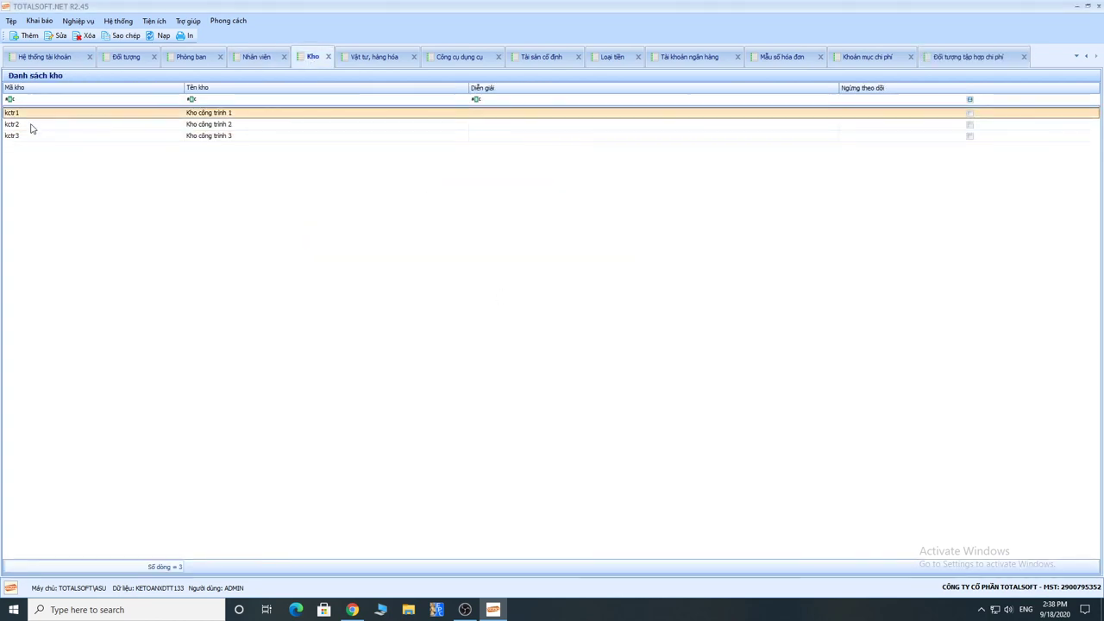
pyautogui.click(32, 125)
pyautogui.click(32, 138)
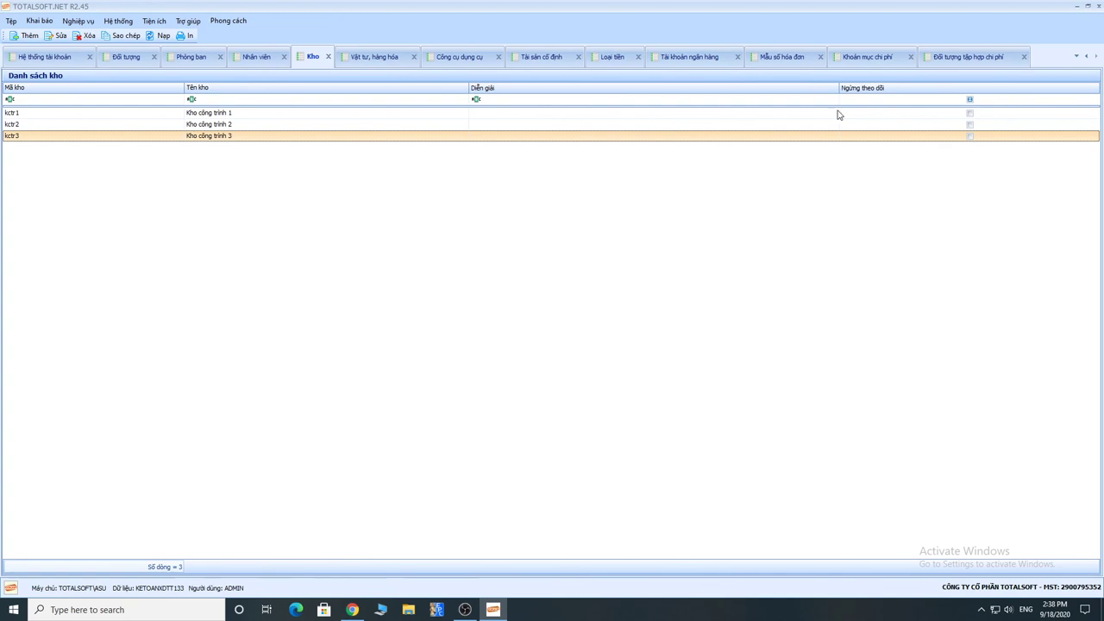
pyautogui.click(928, 64)
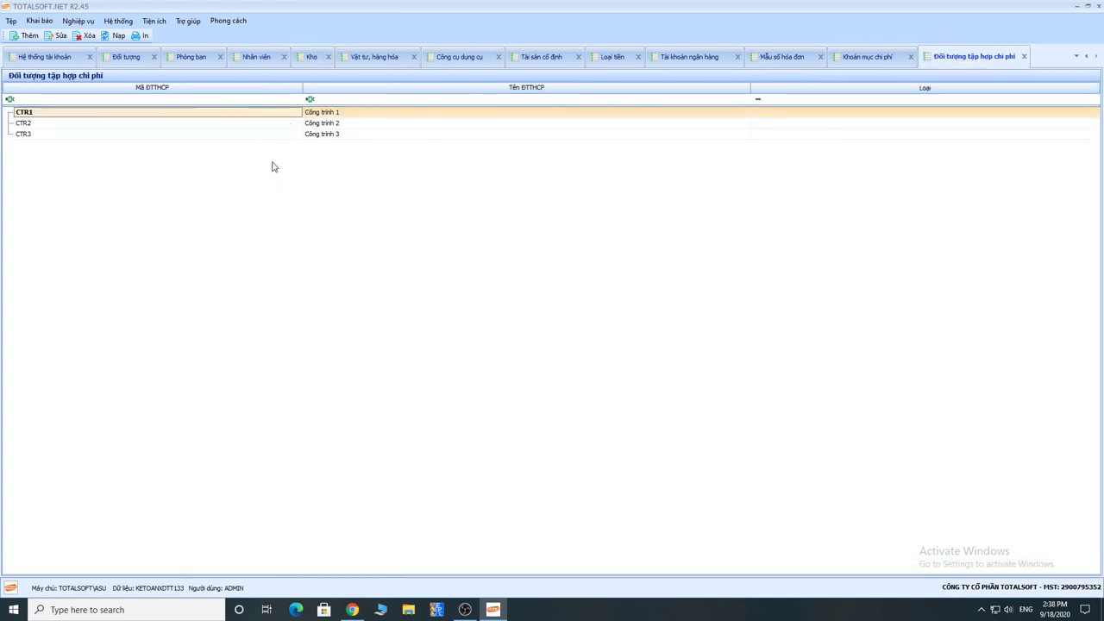
pyautogui.click(307, 56)
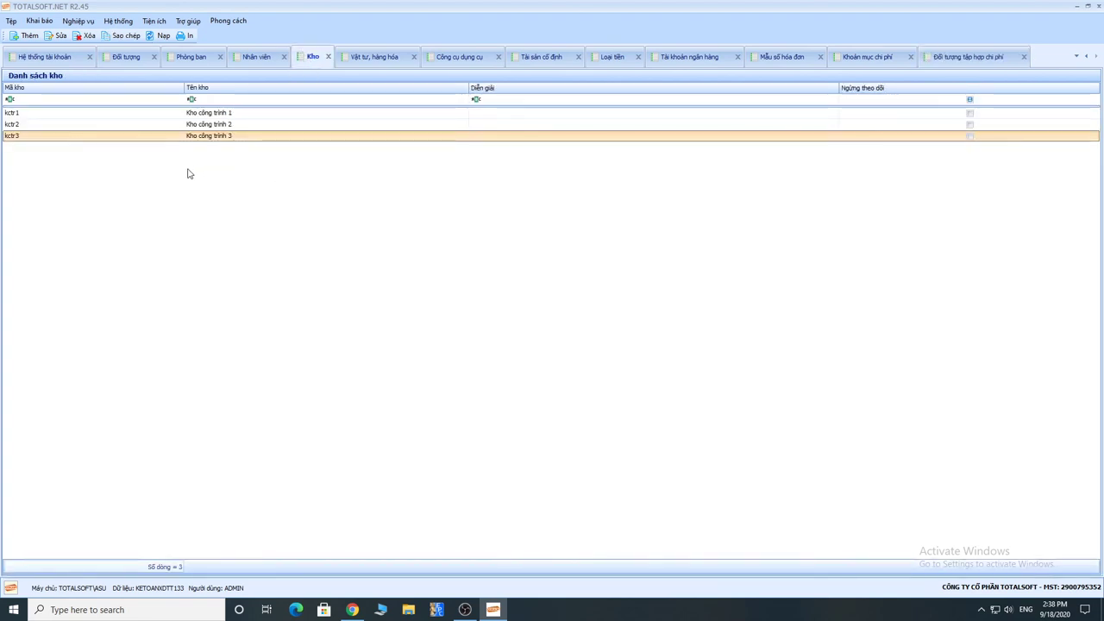
pyautogui.click(976, 57)
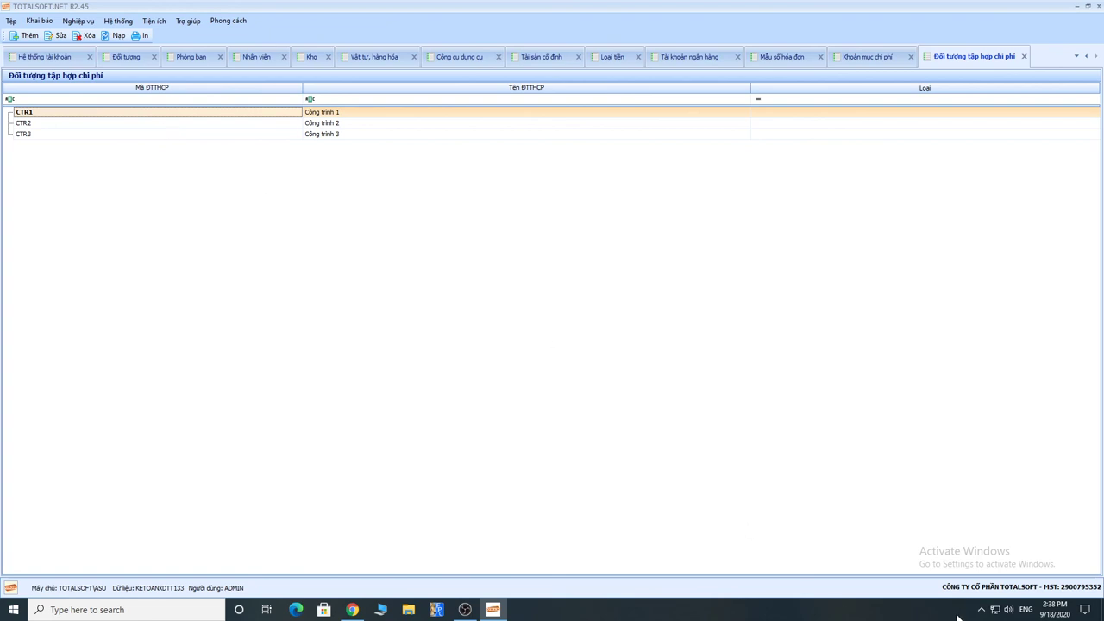
# Step: Bring the accounting window back into focus and open the Khai báo master-data menu
pyautogui.click(980, 609)
pyautogui.click(352, 257)
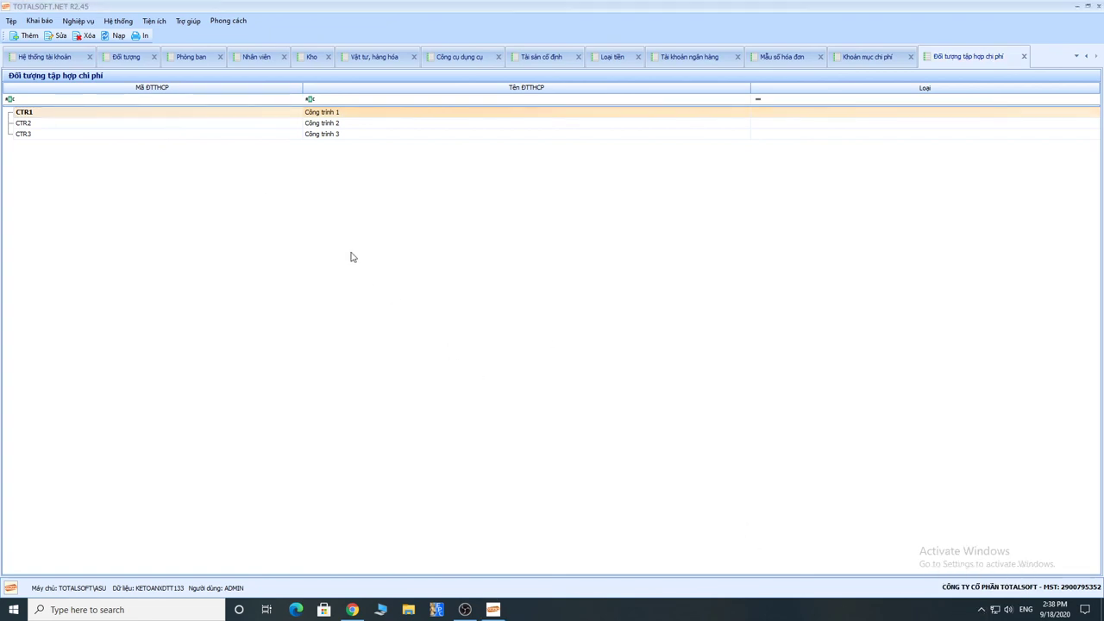
pyautogui.click(40, 20)
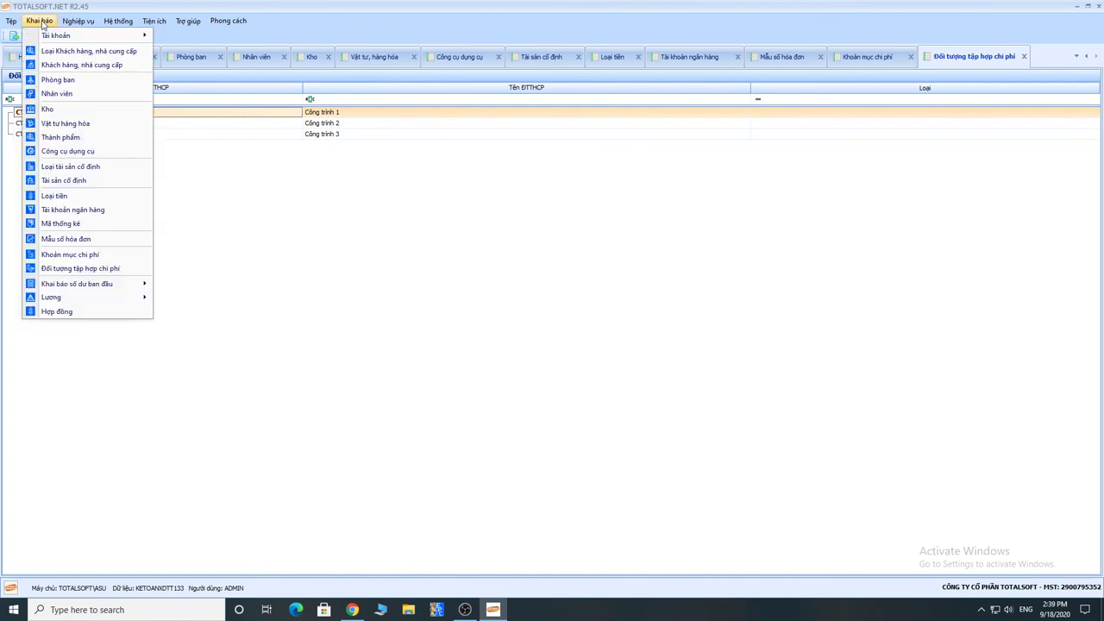
# Step: Open the Hợp đồng contracts list and start a new contract with Thêm
pyautogui.click(87, 317)
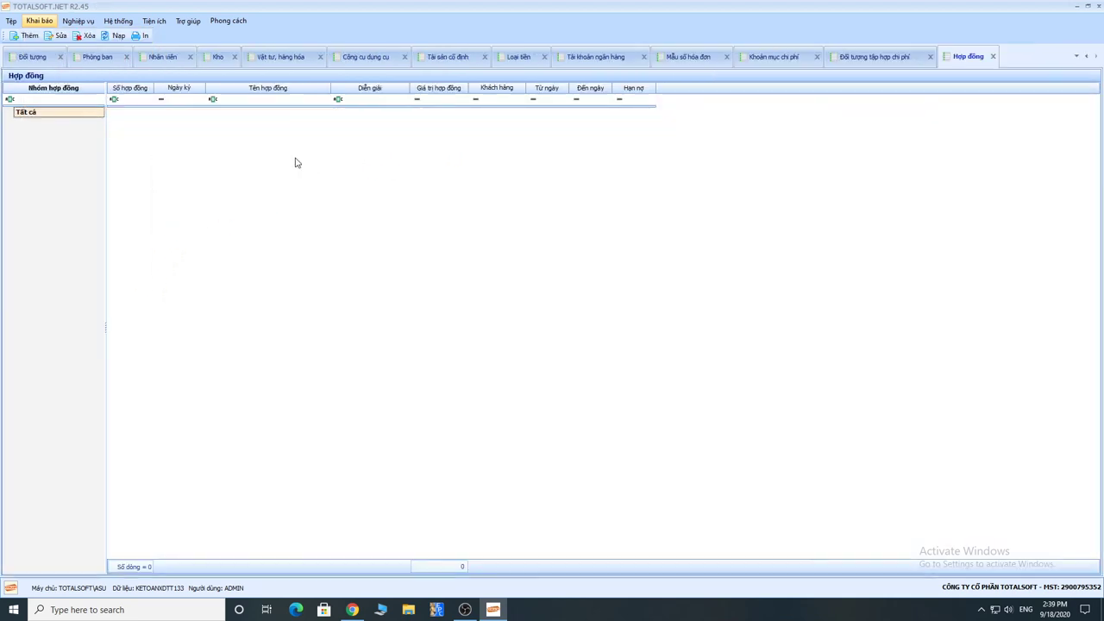
pyautogui.rightClick(256, 144)
pyautogui.click(300, 156)
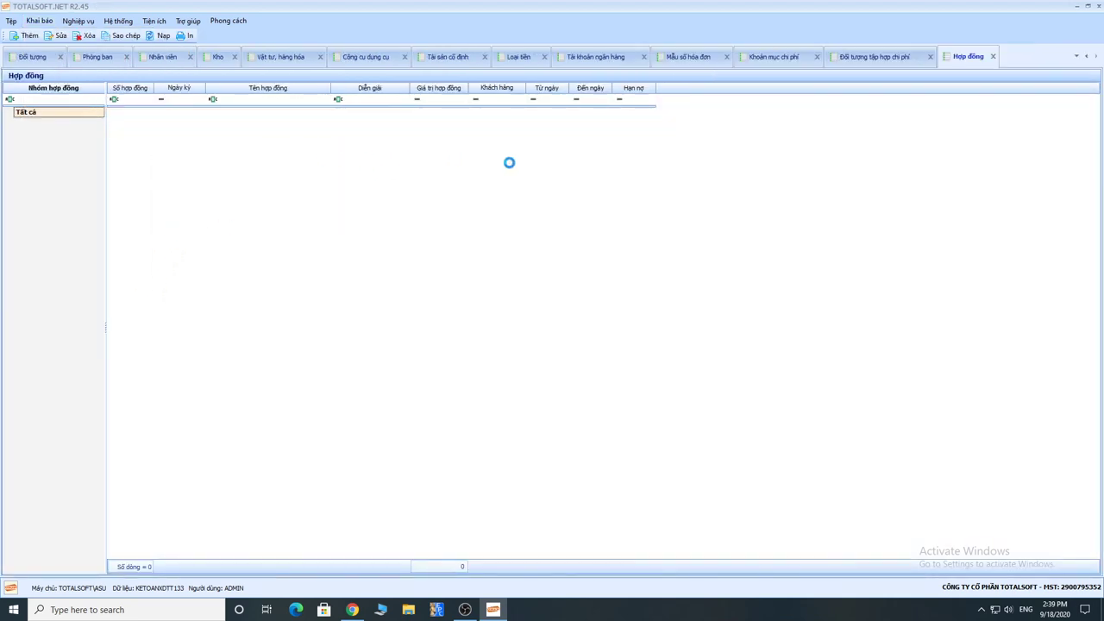
# Step: Close the new contract form without saving it
pyautogui.moveTo(549, 171); pyautogui.dragTo(492, 168)
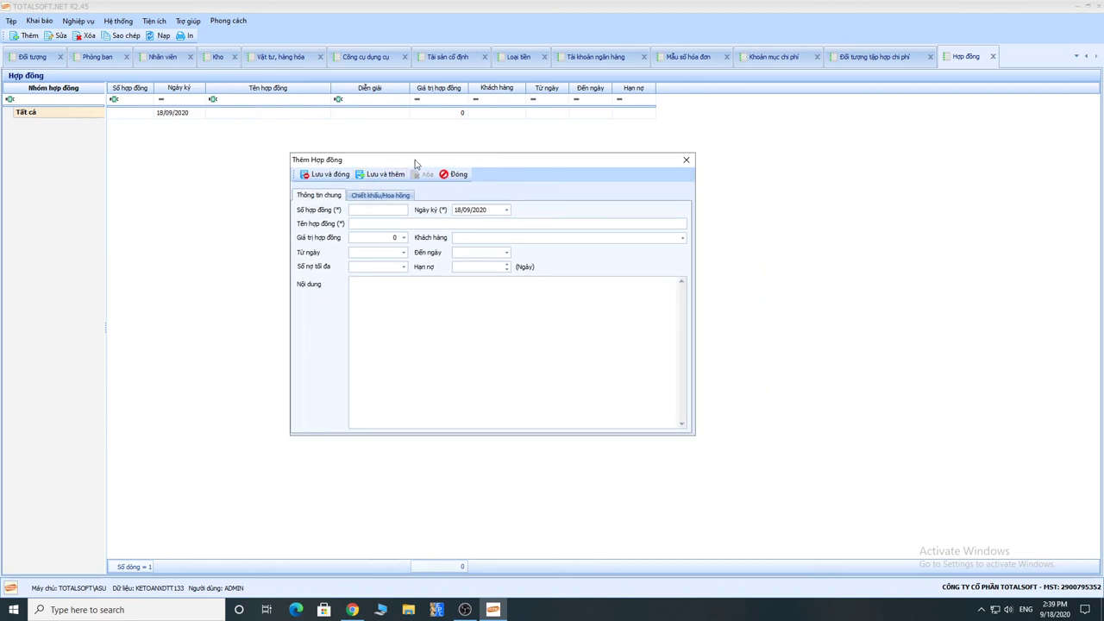
pyautogui.click(459, 175)
pyautogui.click(562, 345)
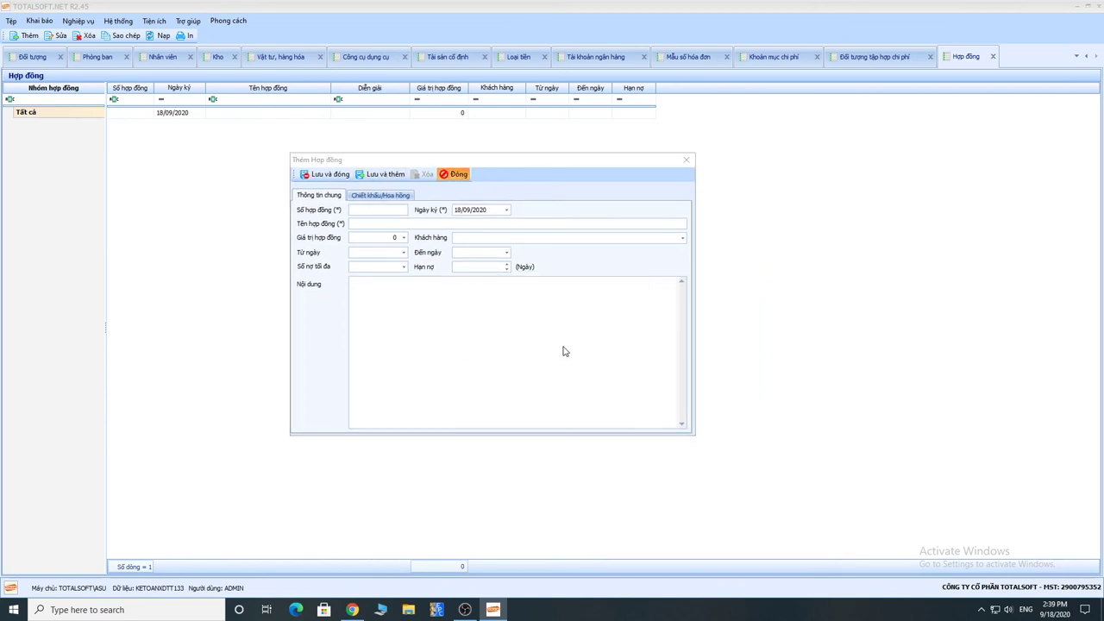